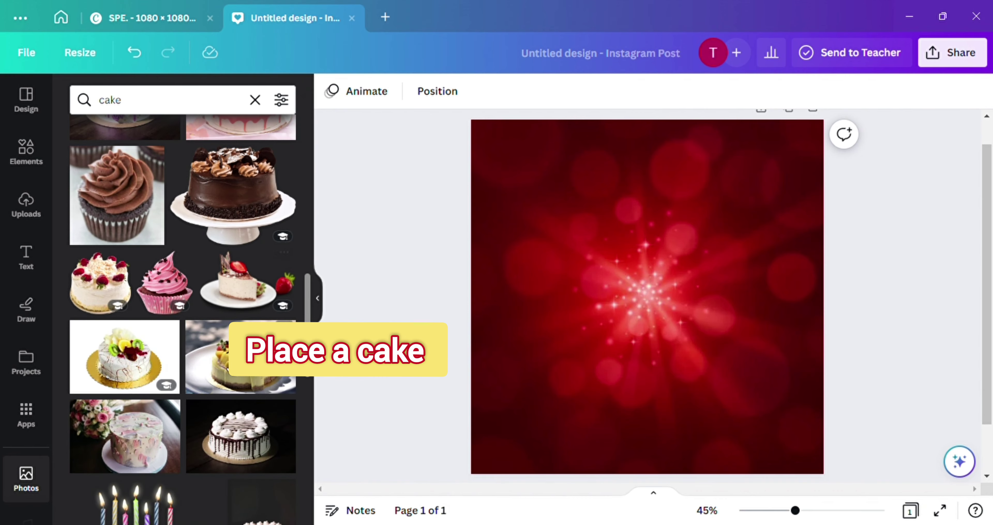
Scroll through the cake photo results to find a cheesecake slice
scroll(209, 318, "down", 3)
Add the strawberry cheesecake photo, move it lower and tilt it slightly clockwise
scroll(209, 318, "up", 3)
left_click(237, 274)
left_click_drag(551, 342, 557, 395)
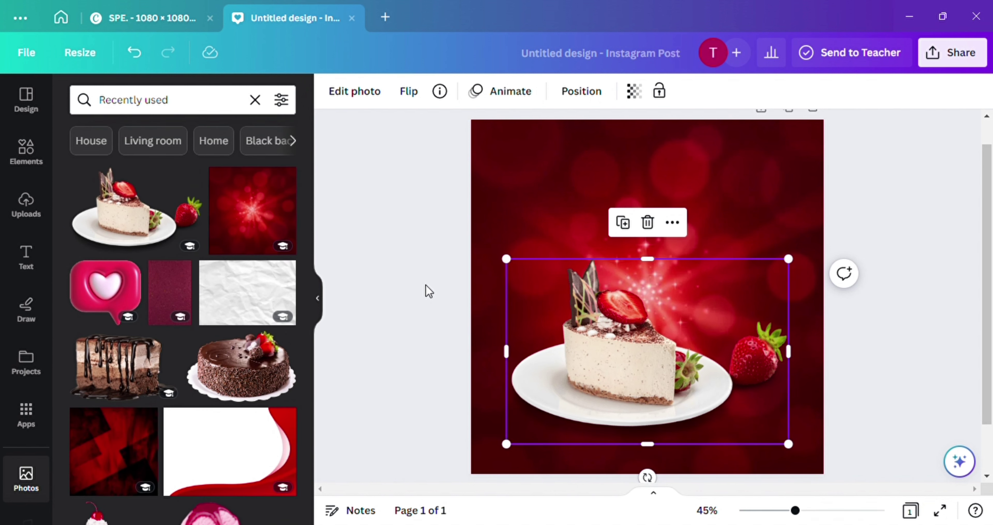
left_click_drag(648, 480, 625, 492)
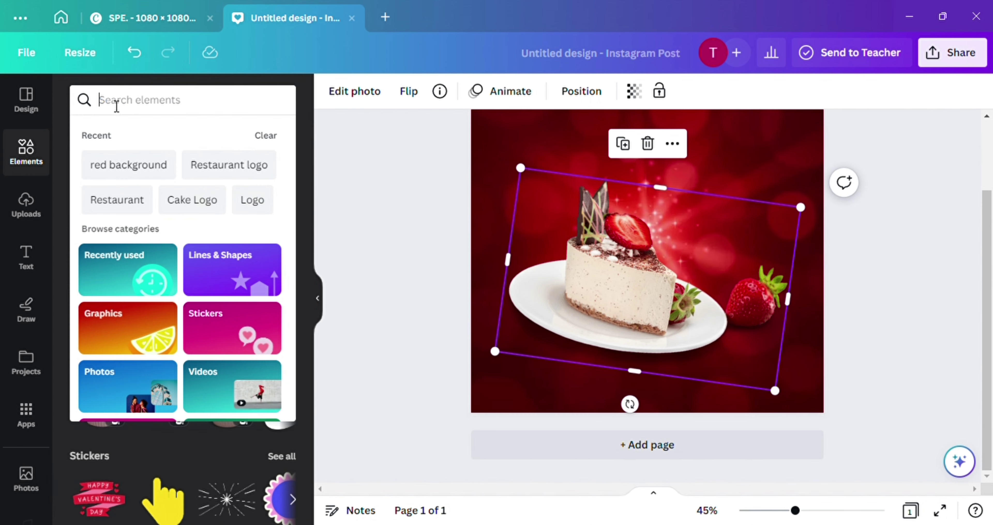
type("simple")
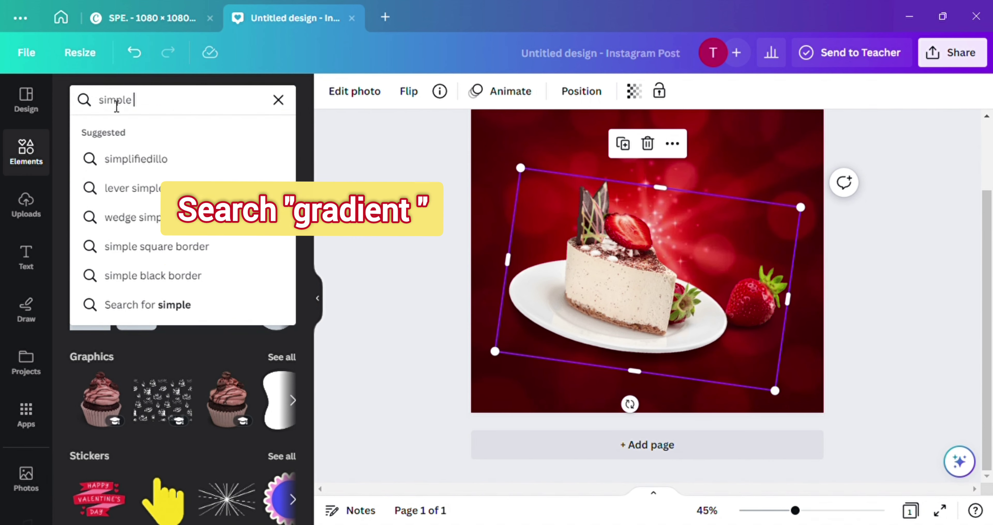
type(" gradients")
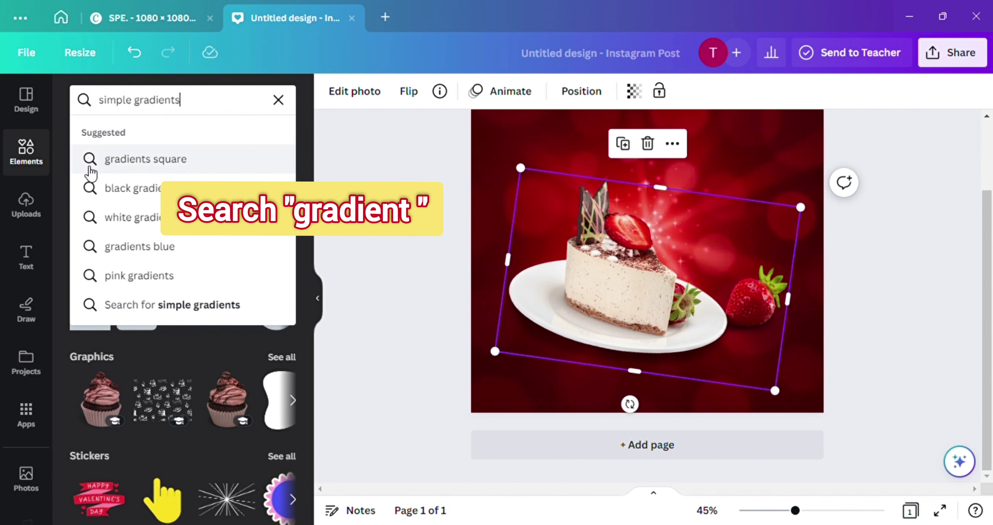
Add the teal-blue wave from 'simple gradients' and stretch it across the post's bottom
left_click(195, 310)
left_click(114, 266)
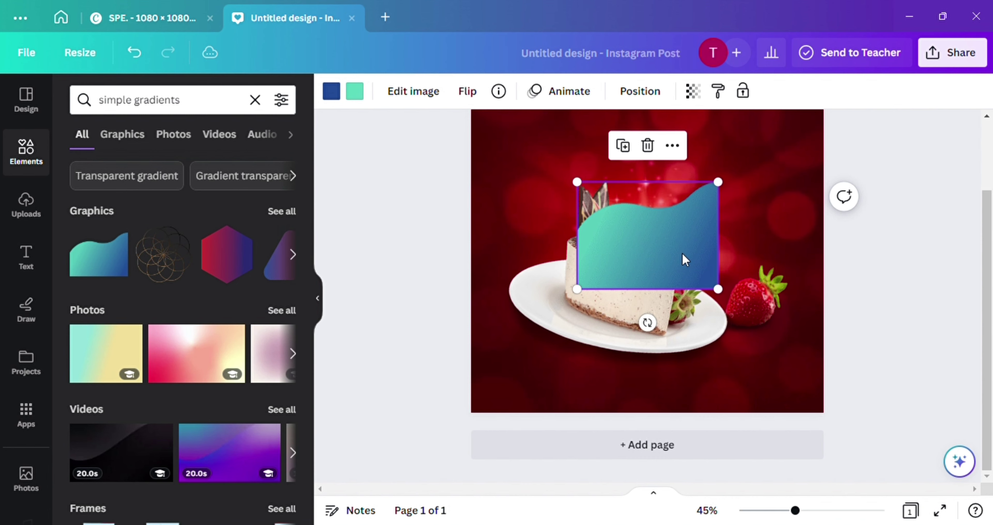
left_click_drag(682, 257, 574, 414)
left_click_drag(606, 337, 842, 159)
left_click_drag(733, 241, 714, 344)
Flip the wave horizontally, tilt it about 9°, and send it behind the cheesecake
left_click(467, 91)
left_click(488, 132)
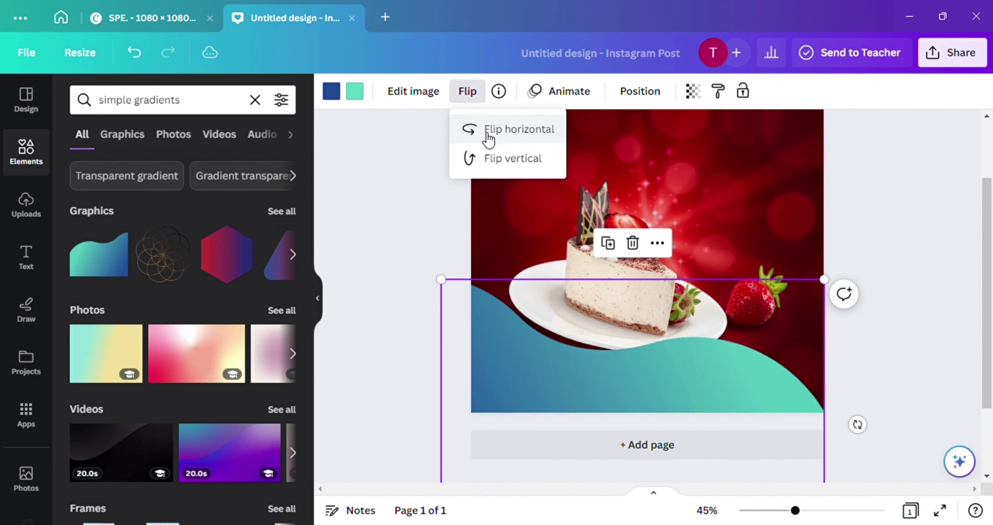
left_click_drag(857, 425, 828, 485)
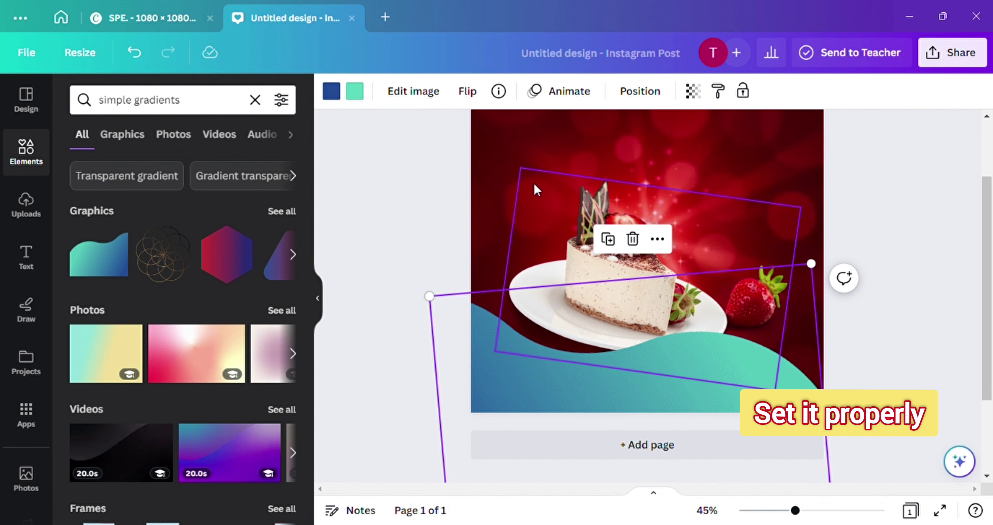
left_click(467, 91)
left_click(475, 133)
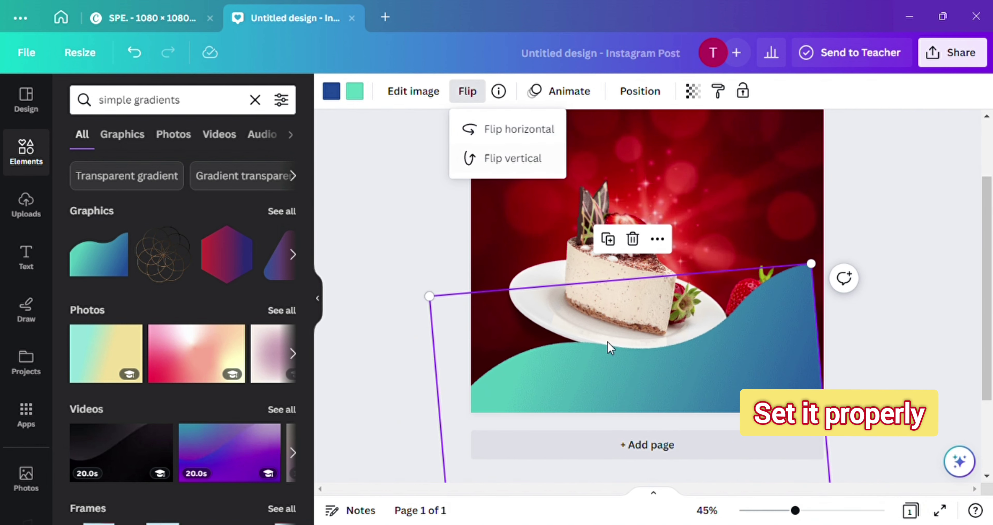
left_click_drag(828, 485, 697, 480)
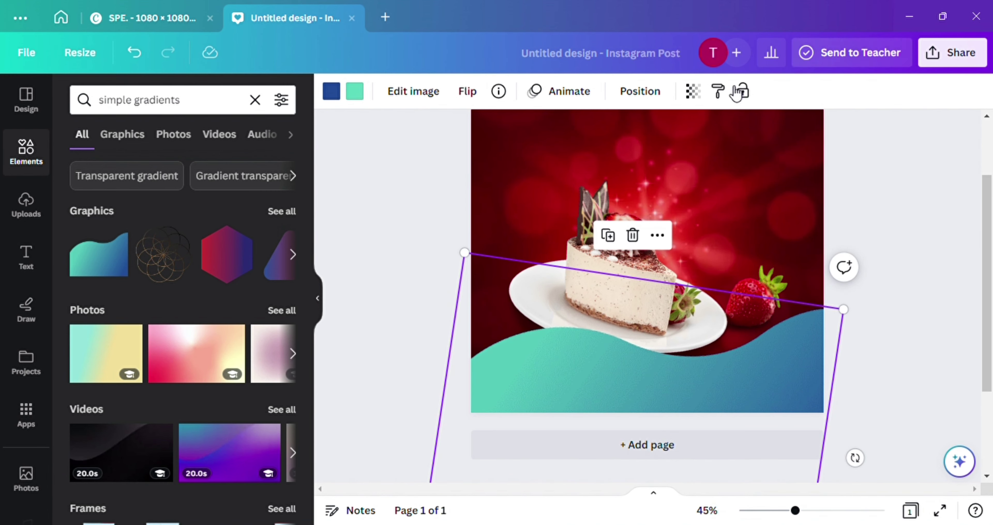
left_click(640, 92)
left_click(257, 158)
Nudge the cheesecake photo lower and enlarge it slightly
left_click(590, 259)
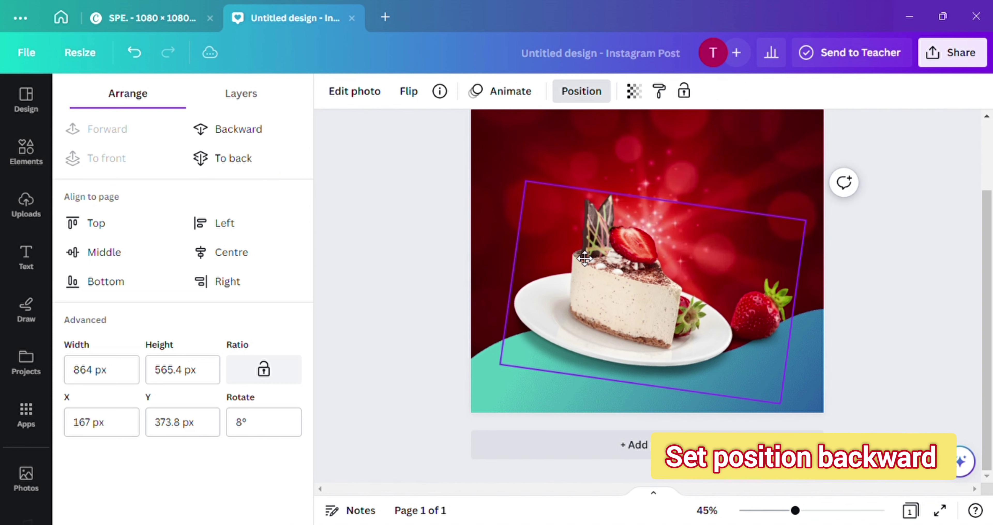
left_click_drag(590, 259, 590, 271)
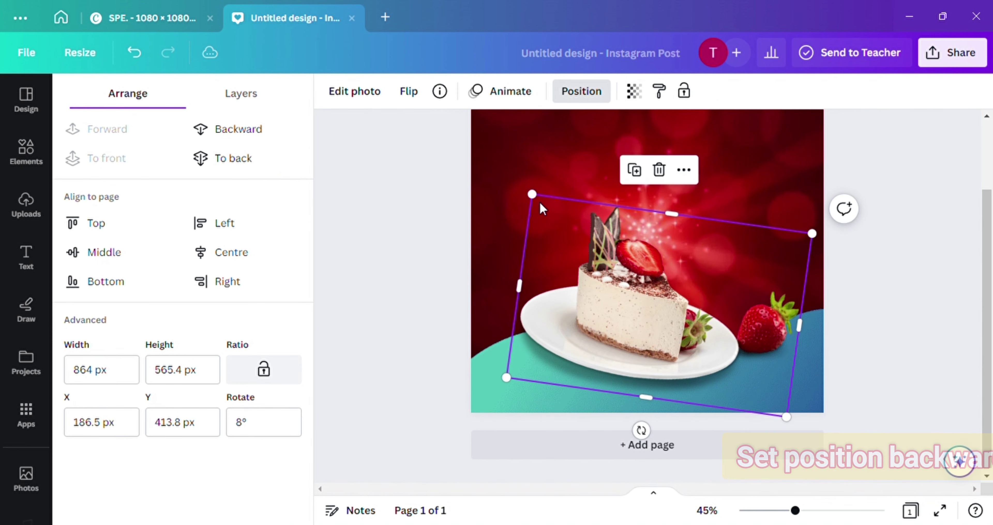
left_click_drag(533, 196, 520, 183)
Lower the background photo's transparency and set the background colour to dark red
left_click(810, 161)
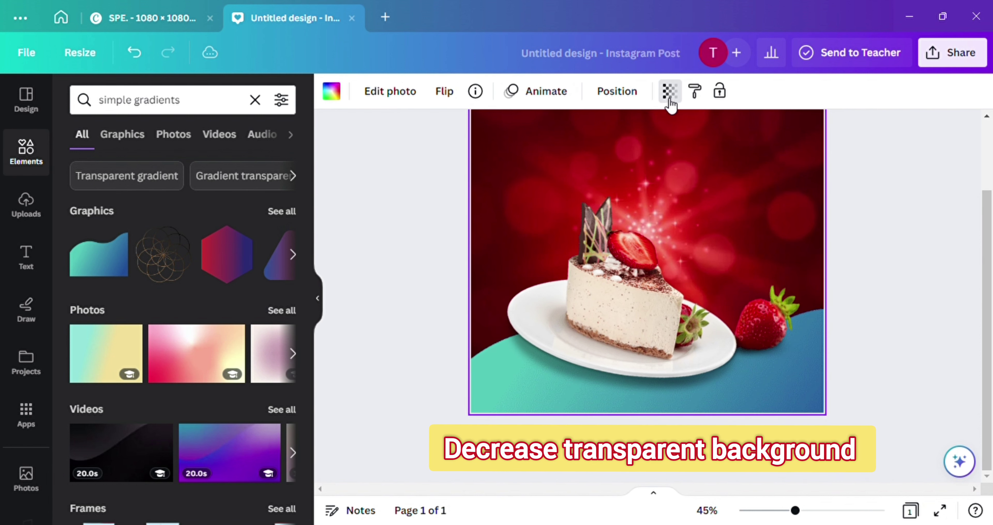
left_click(670, 103)
left_click_drag(609, 155, 601, 152)
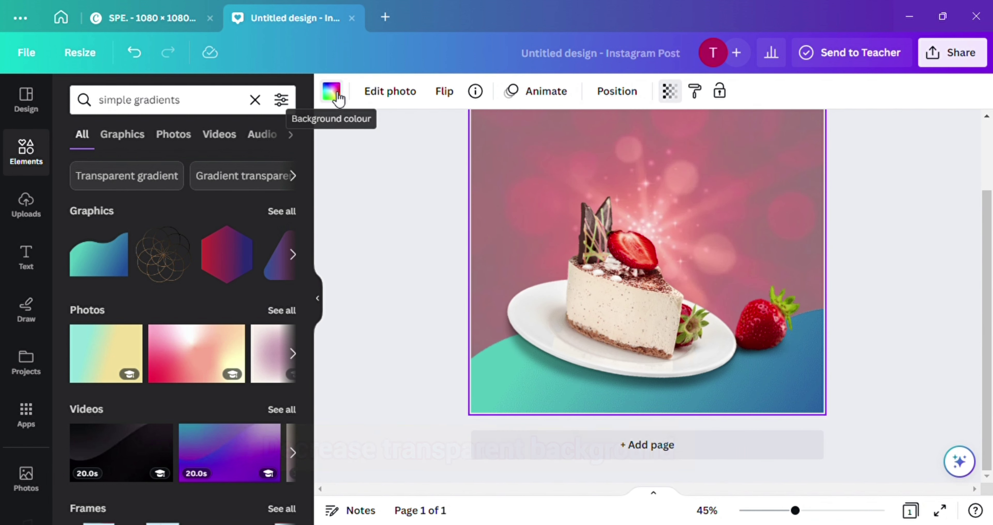
left_click(332, 92)
left_click(123, 347)
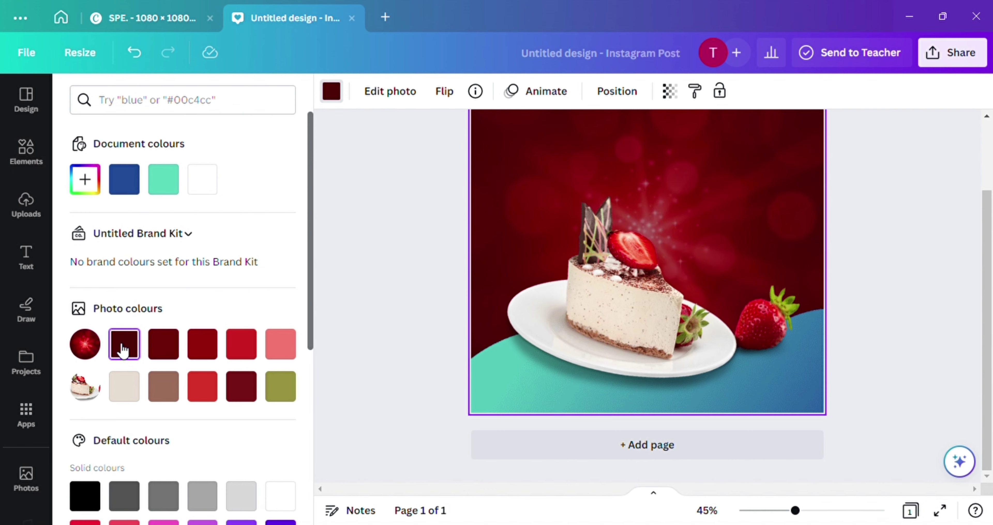
Turn both wave gradient stops yellow, then enlarge and shift the yellow wave
left_click(501, 382)
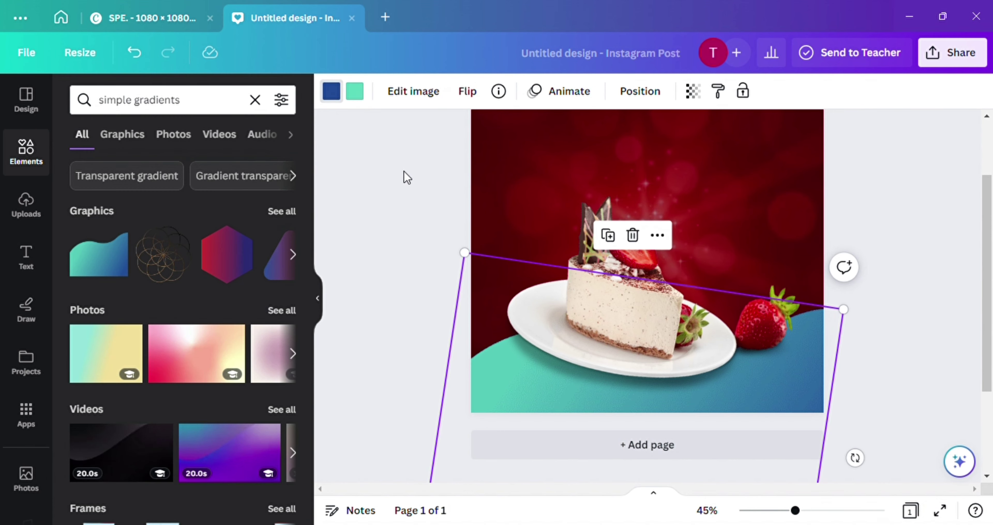
left_click(354, 93)
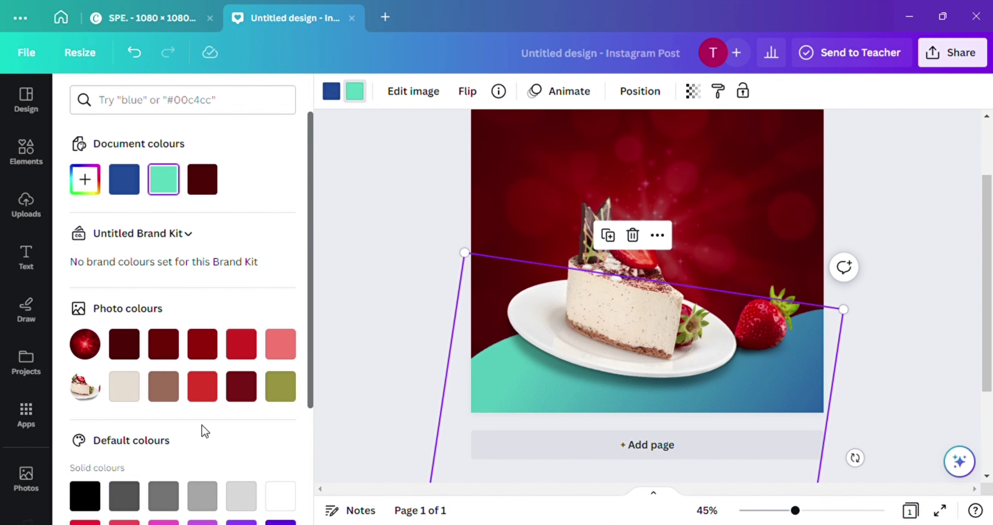
scroll(201, 431, "down", 4)
left_click(208, 463)
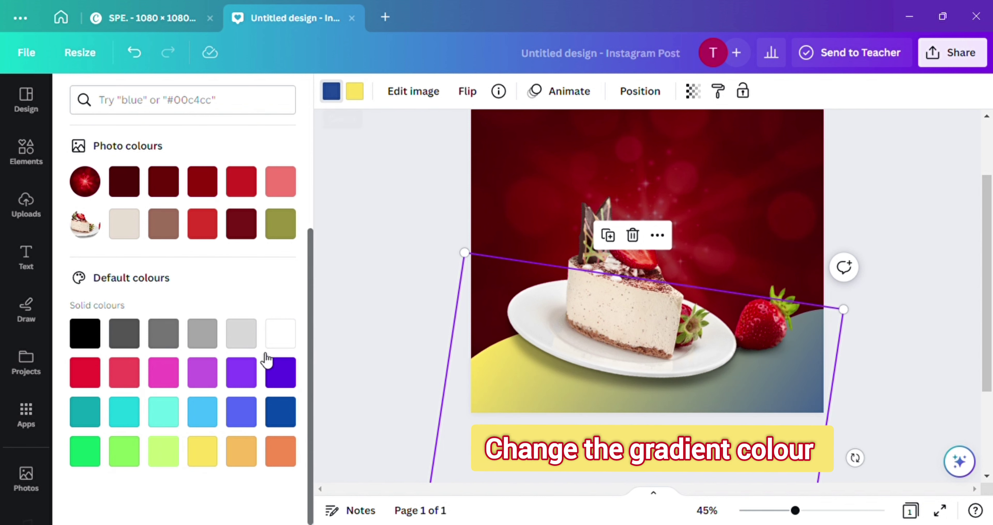
left_click(202, 452)
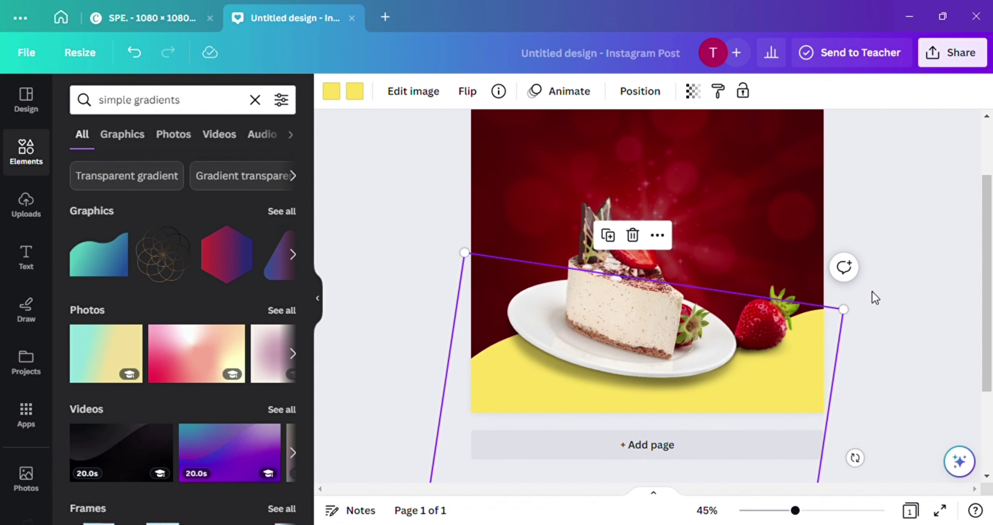
left_click(771, 227)
left_click(624, 371)
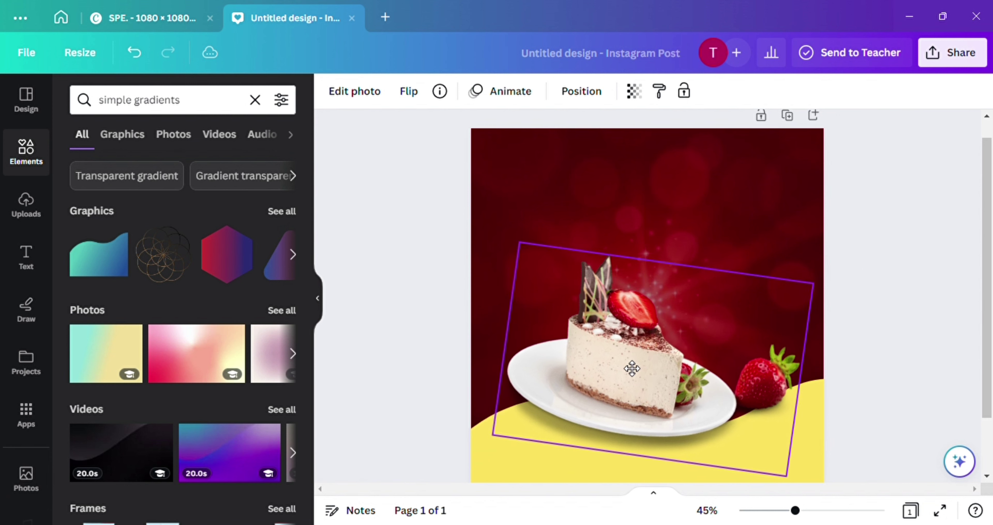
left_click_drag(787, 476, 810, 465)
Add a centred 'PASTRY' heading near the top, enlarged and tilted slightly counter-clockwise
left_click(914, 383)
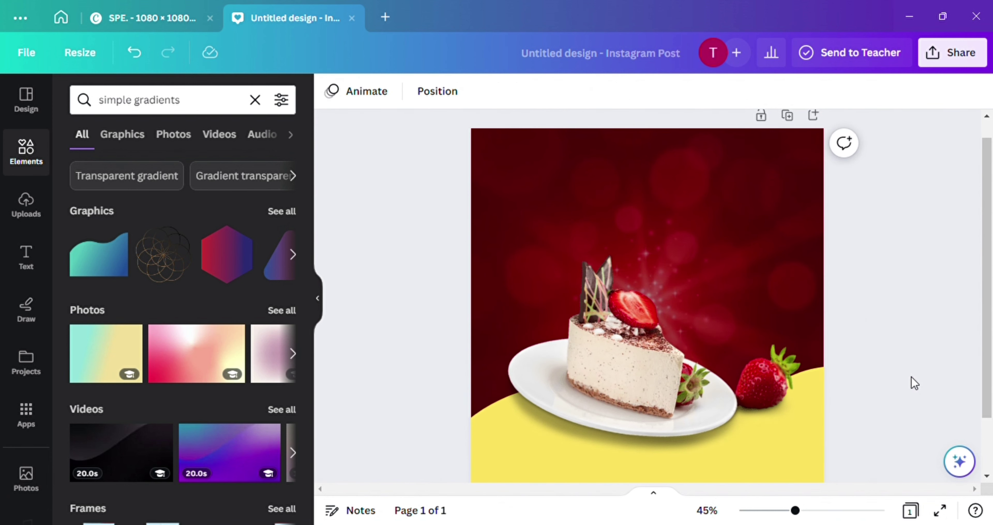
left_click(27, 265)
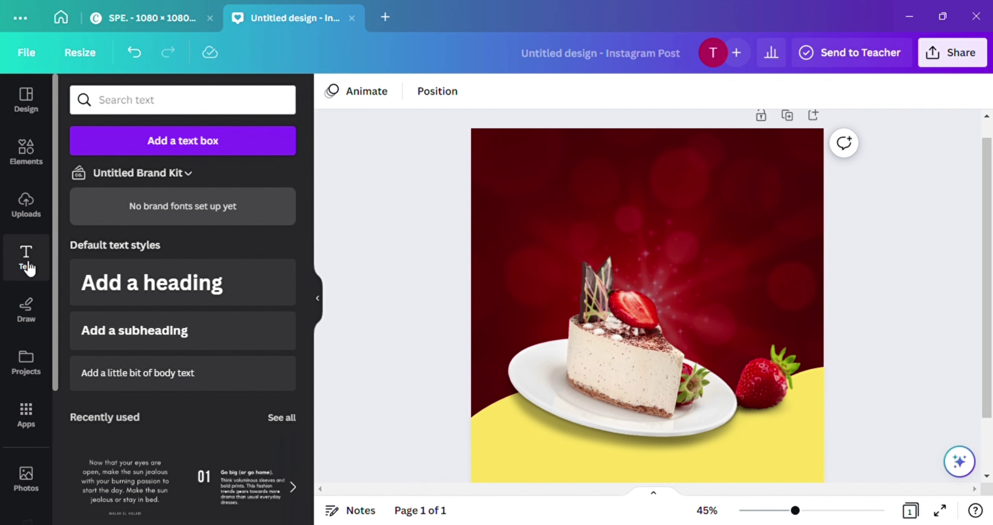
left_click(164, 285)
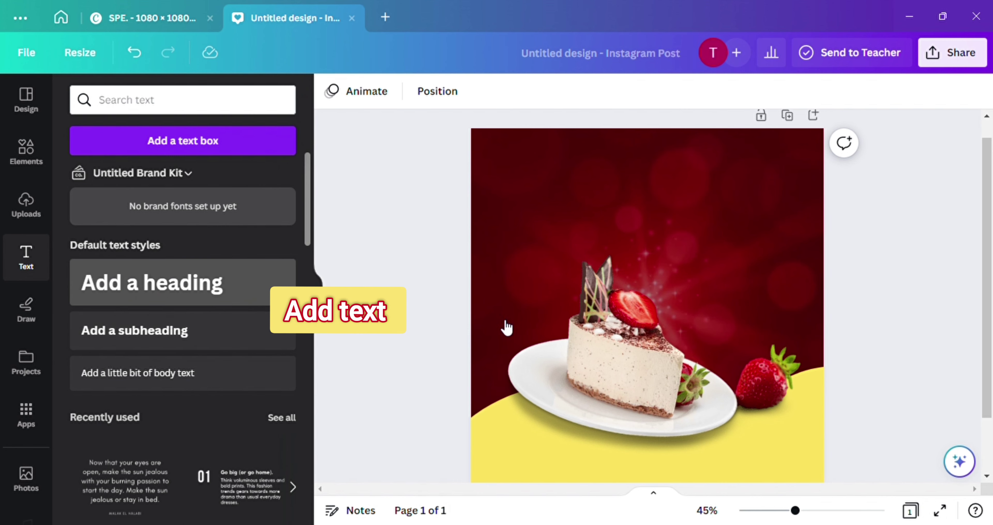
left_click_drag(663, 369, 659, 236)
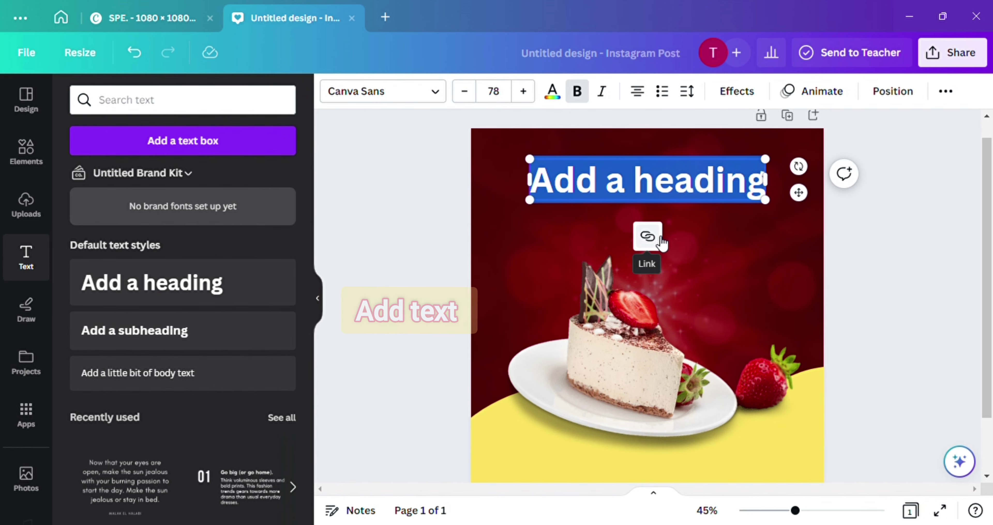
type("PASTRY")
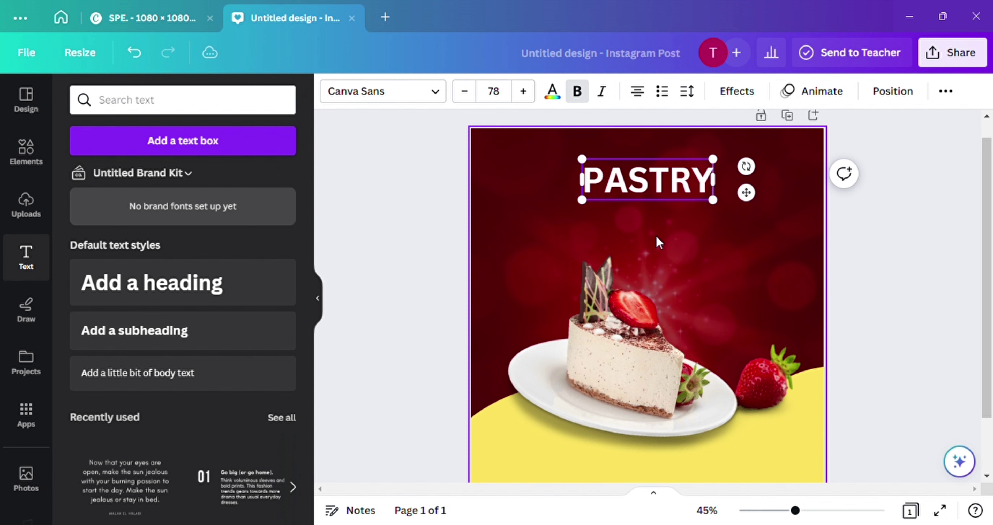
left_click_drag(582, 199, 493, 227)
left_click(749, 259)
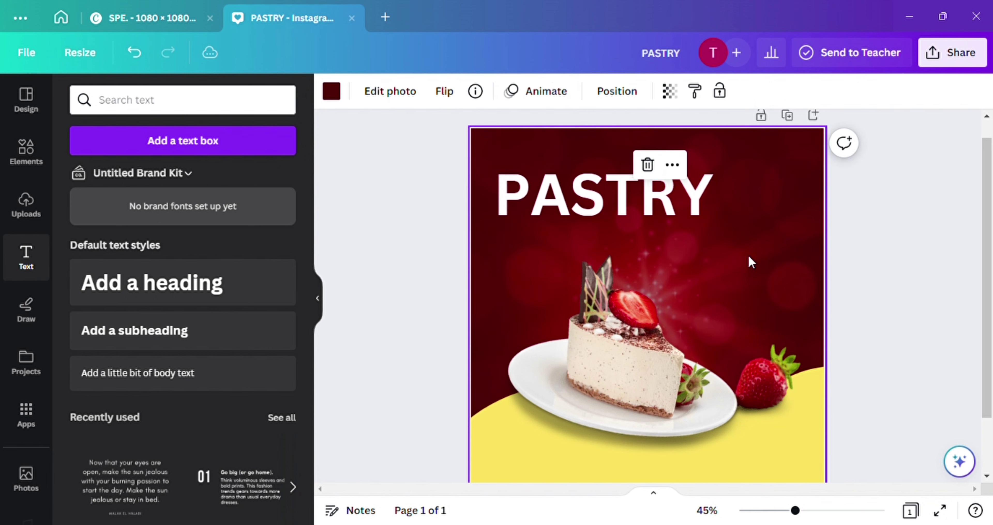
left_click(674, 204)
left_click_drag(677, 205, 719, 203)
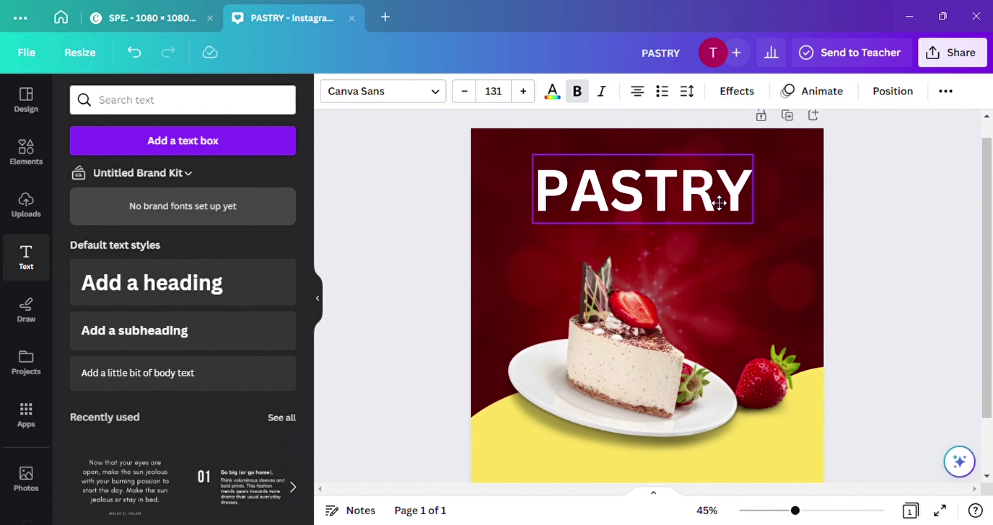
left_click_drag(785, 192, 784, 175)
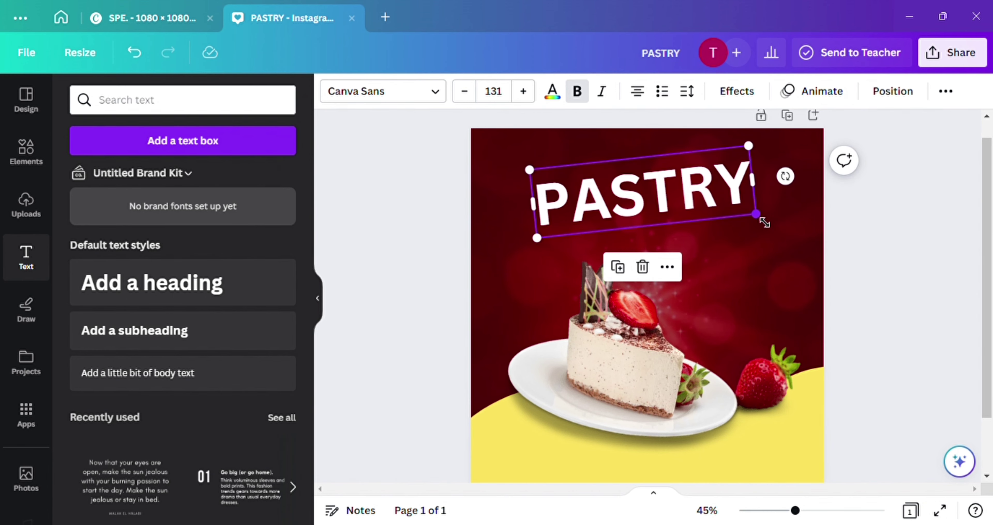
left_click_drag(764, 223, 770, 224)
Set PASTRY to the Chunk Five font and fit it on one line
left_click(385, 93)
scroll(211, 381, "down", 5)
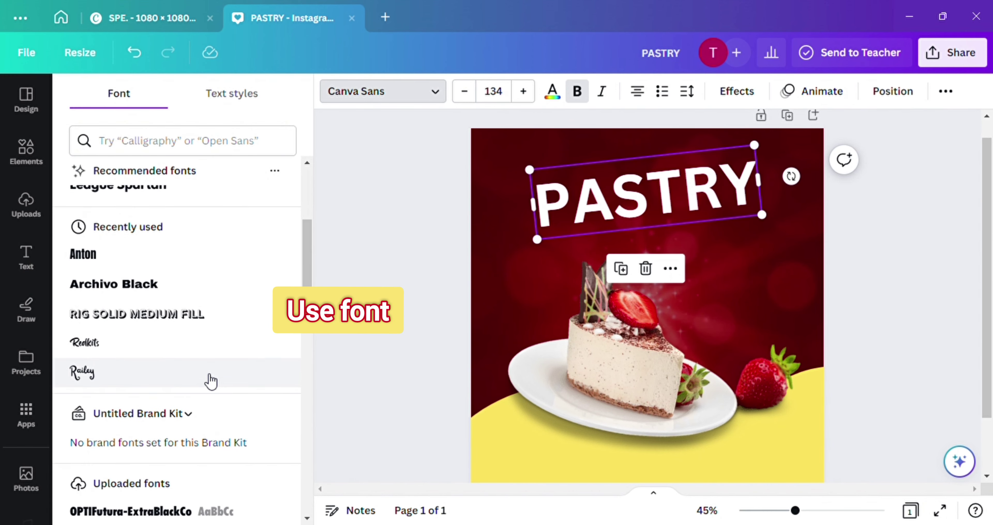
scroll(211, 382, "down", 5)
scroll(210, 382, "up", 10)
left_click(163, 154)
type("CHU")
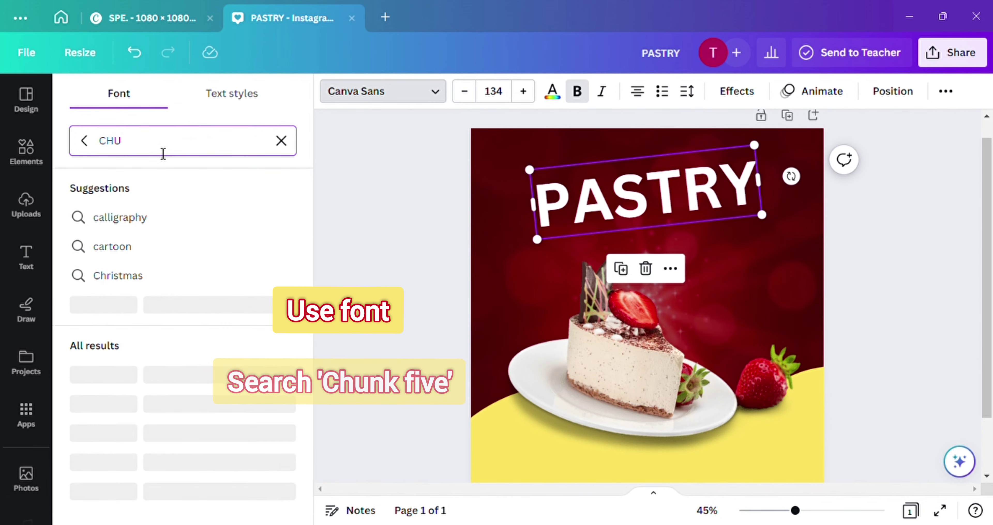
left_click(108, 218)
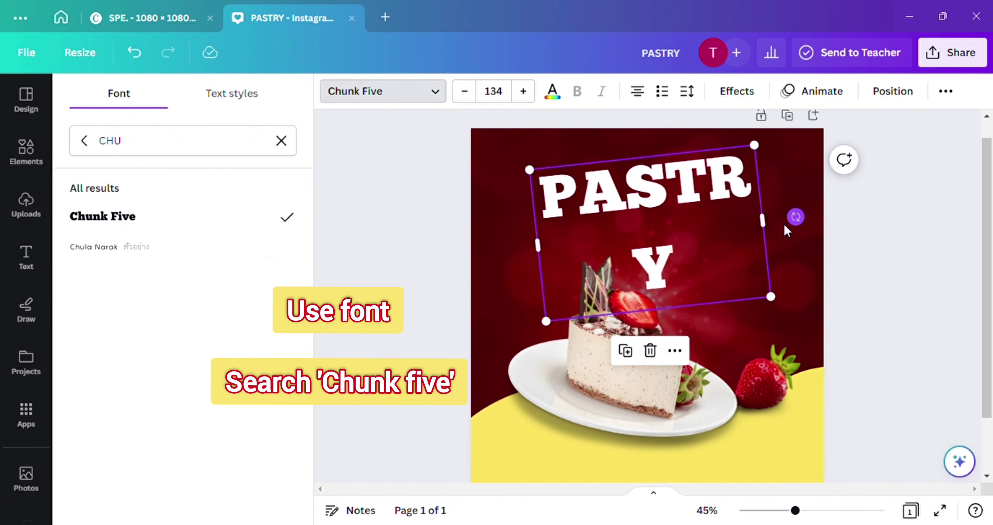
mouse_move(775, 233)
left_mouse_down()
mouse_move(805, 224)
mouse_move(712, 224)
mouse_move(710, 212)
mouse_move(786, 236)
left_mouse_up()
mouse_move(715, 190)
left_mouse_down()
mouse_move(709, 199)
mouse_move(715, 195)
left_mouse_up()
Enlarge PASTRY to size 134 and centre it near the top of the post
left_click_drag(797, 244, 512, 174)
left_click(512, 174)
left_click(331, 92)
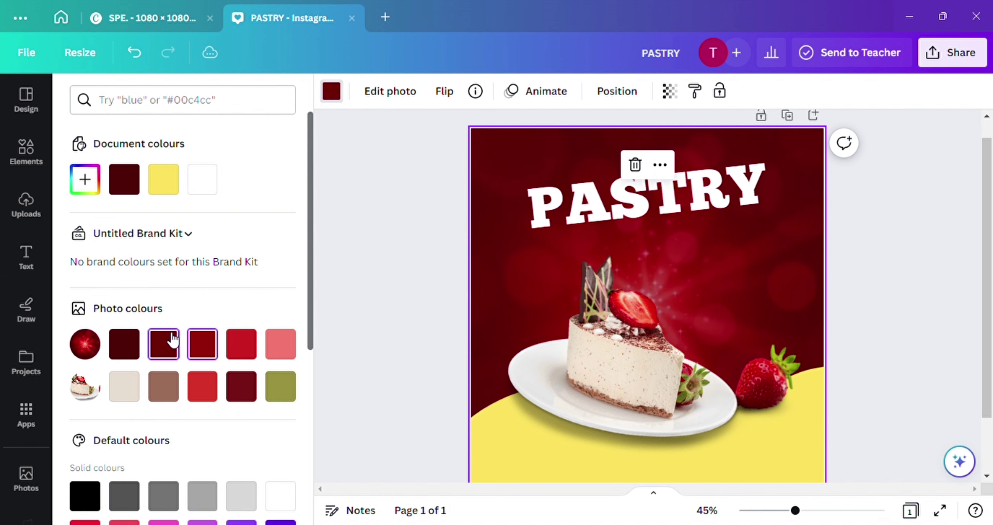
left_click(638, 228)
left_click_drag(780, 226, 725, 226)
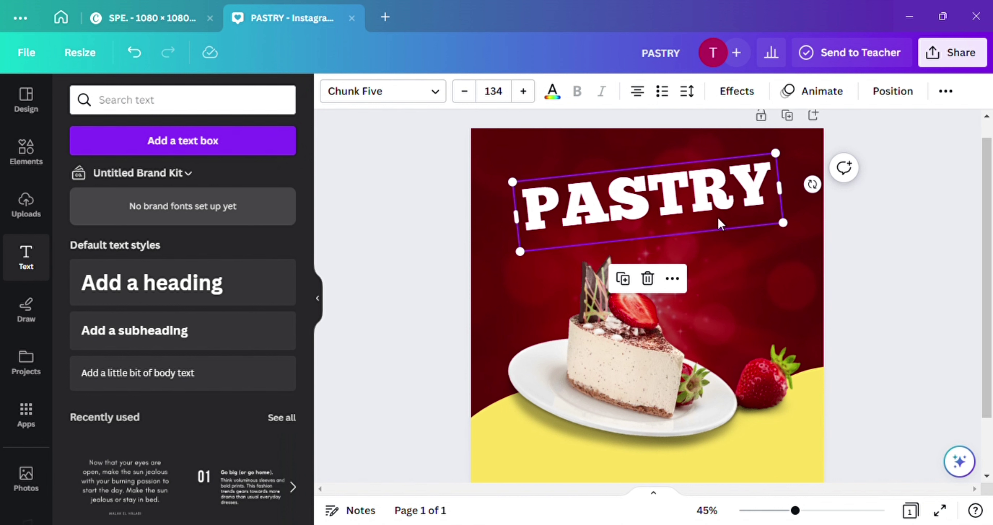
Add a 'STRAWBERRY' subheading, tilted and placed above PASTRY
left_click(198, 346)
type("S")
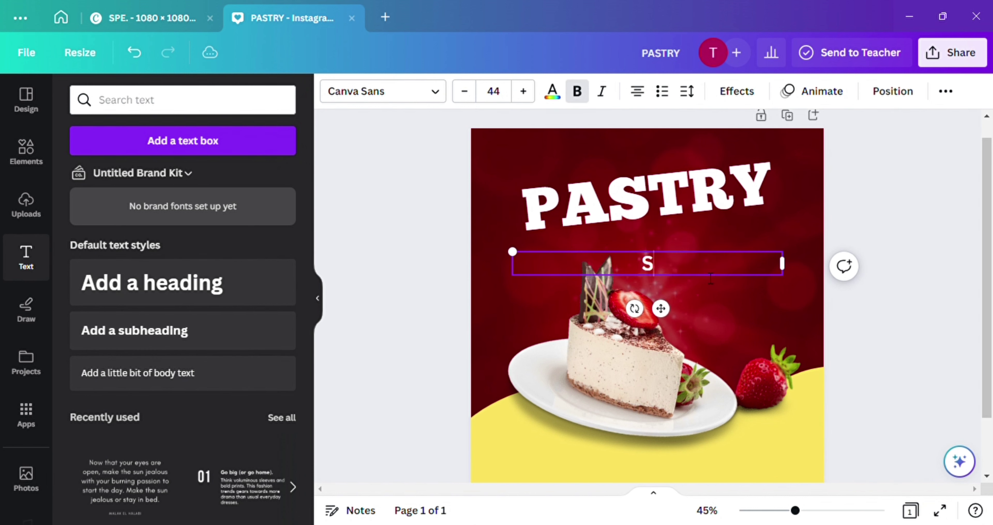
type("TRAW")
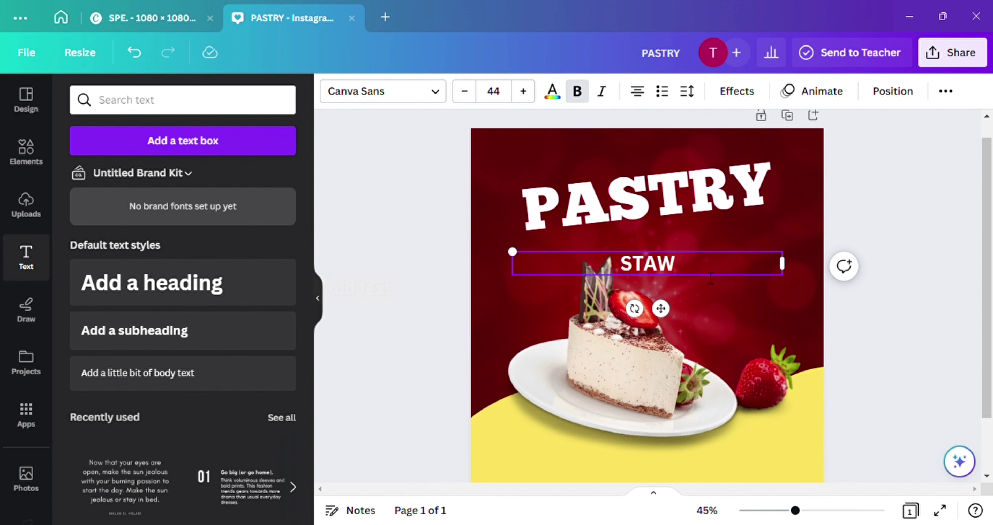
key("BackSpace")
key("BackSpace")
type("RAWBERRY")
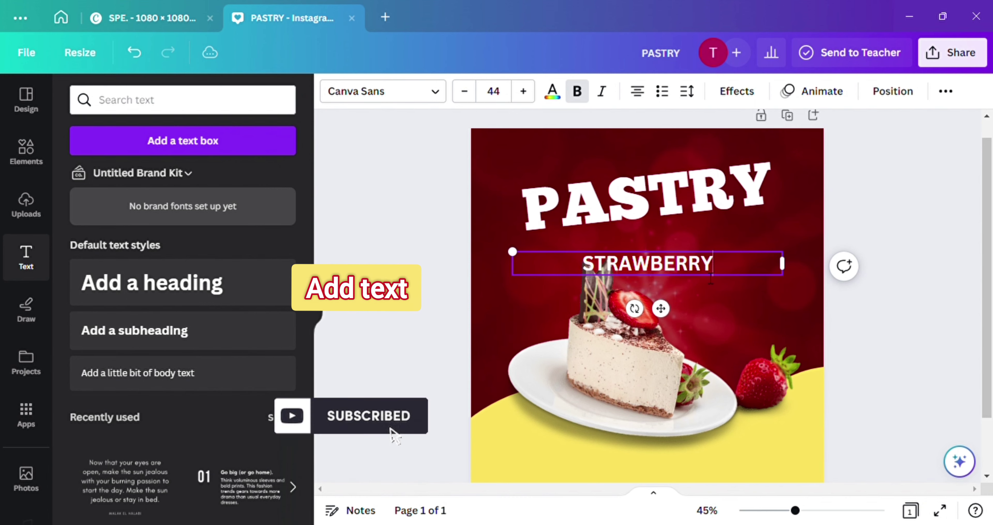
left_click_drag(661, 308, 637, 244)
Change the STRAWBERRY text to the Redkits font
left_click(435, 91)
type("CHU")
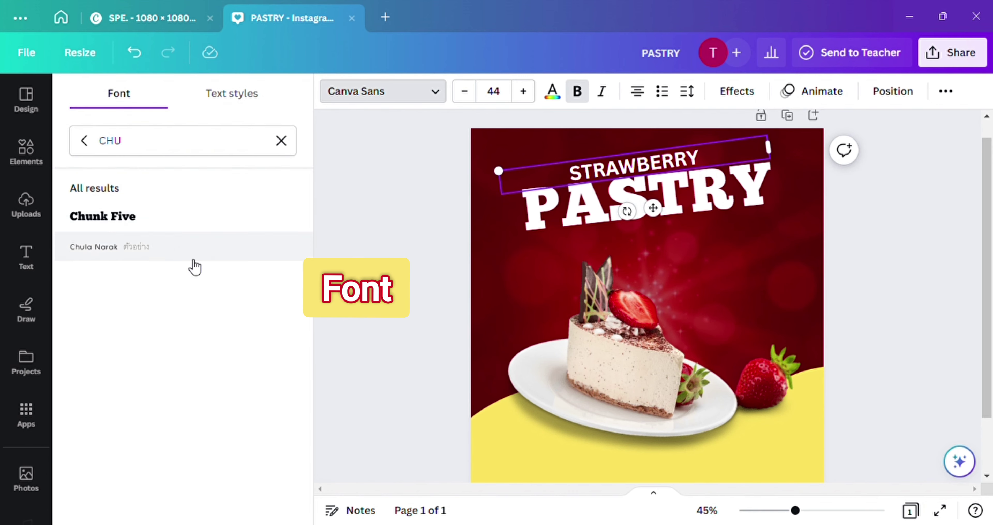
left_click(283, 141)
type("RED")
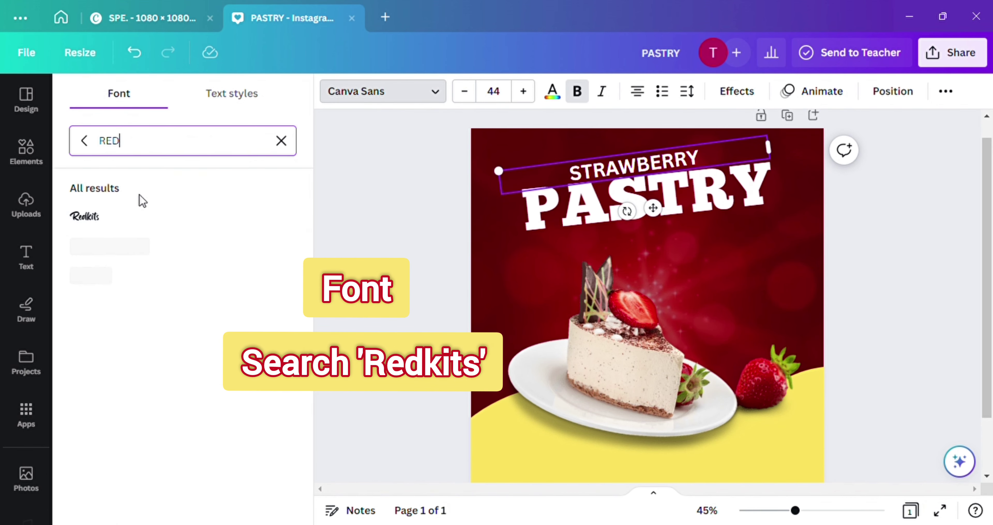
left_click(118, 218)
Resize STRAWBERRY to size 43 and settle it just above the PASTRY heading
left_click_drag(653, 208, 636, 218)
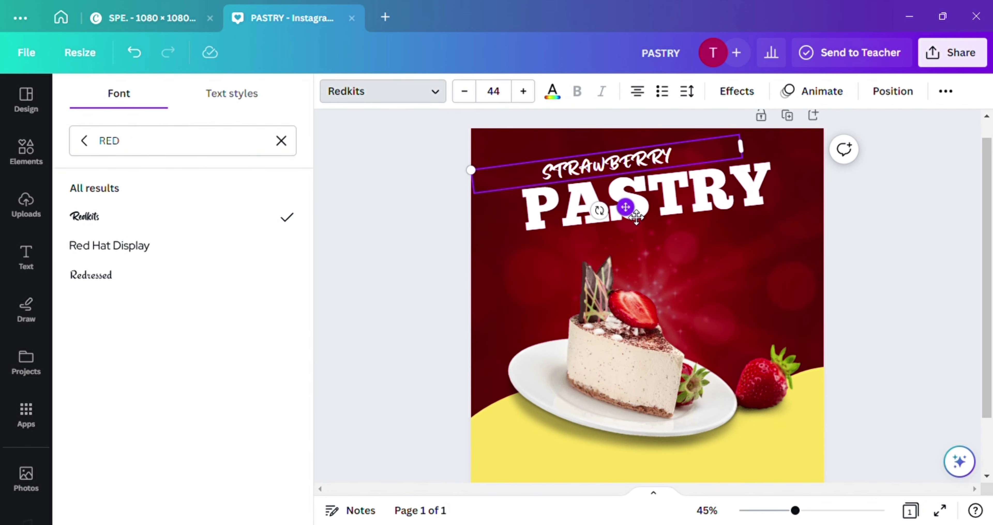
left_click_drag(750, 156, 633, 161)
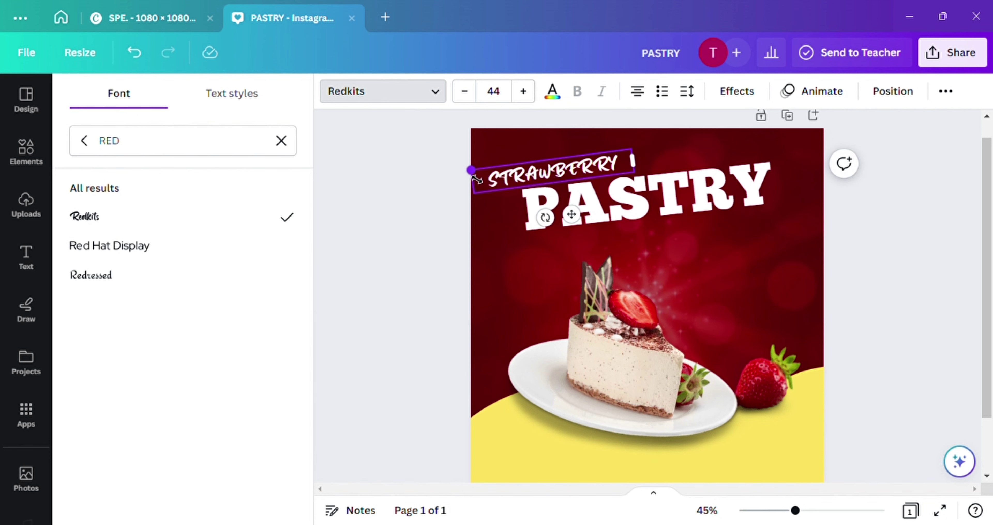
left_click_drag(476, 178, 493, 178)
left_click_drag(590, 215, 608, 218)
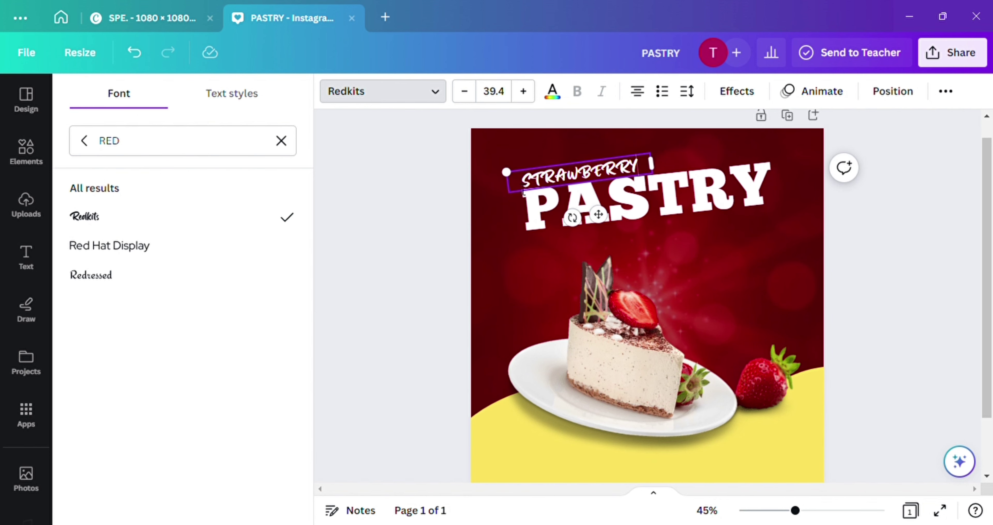
left_click_drag(513, 182, 497, 172)
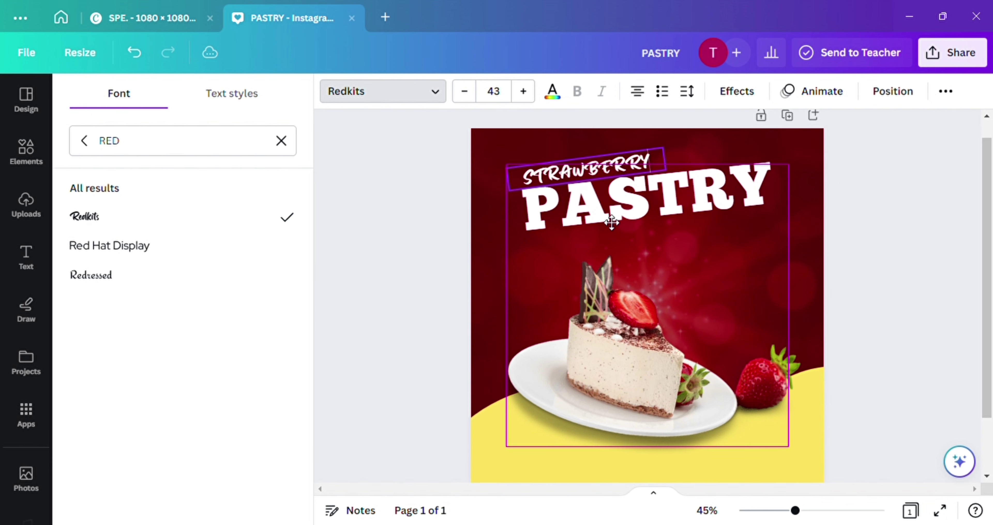
left_click_drag(611, 223, 594, 231)
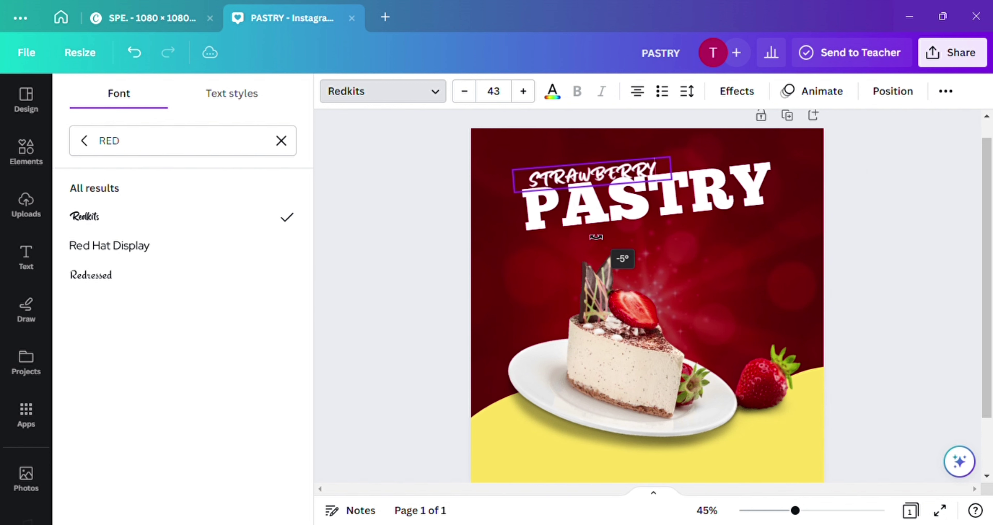
left_click(786, 255)
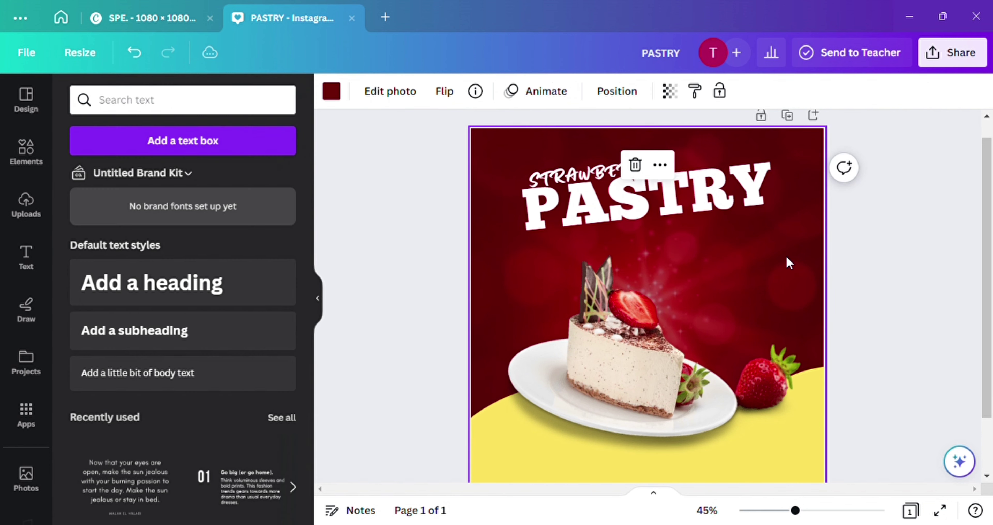
left_click(862, 250)
Add a 'Limited time offer' subheading at size 35, tilted to match and tucked under PASTRY
left_click(780, 225)
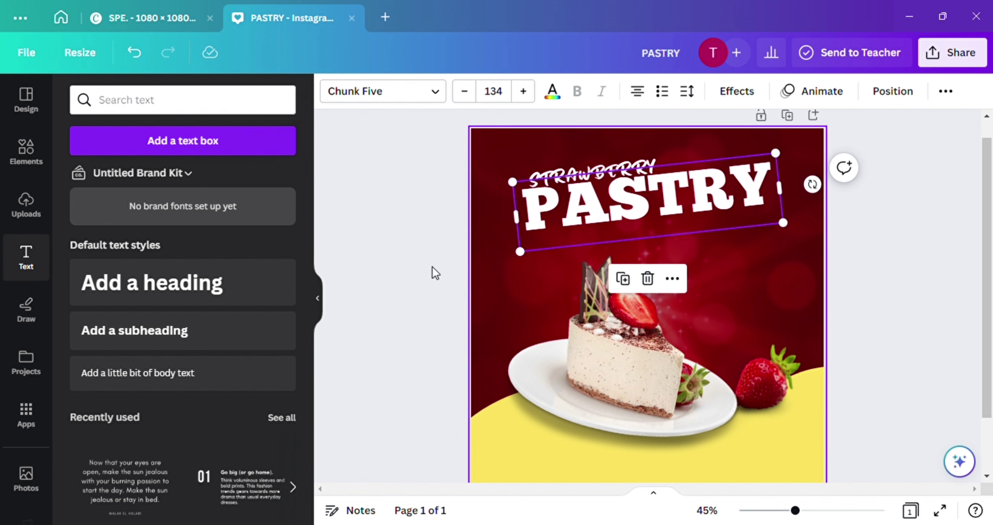
left_click(199, 331)
type("LI")
key("BackSpace")
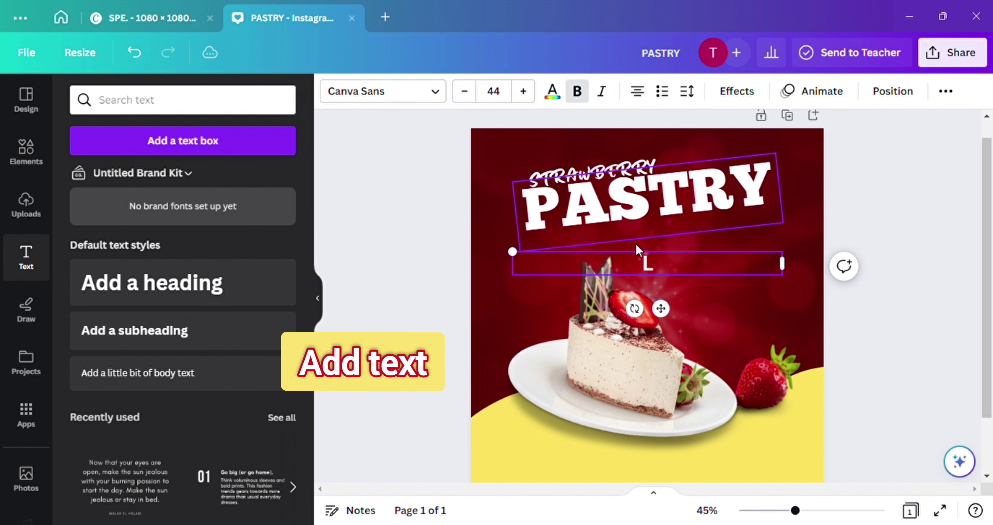
type("imited time offer")
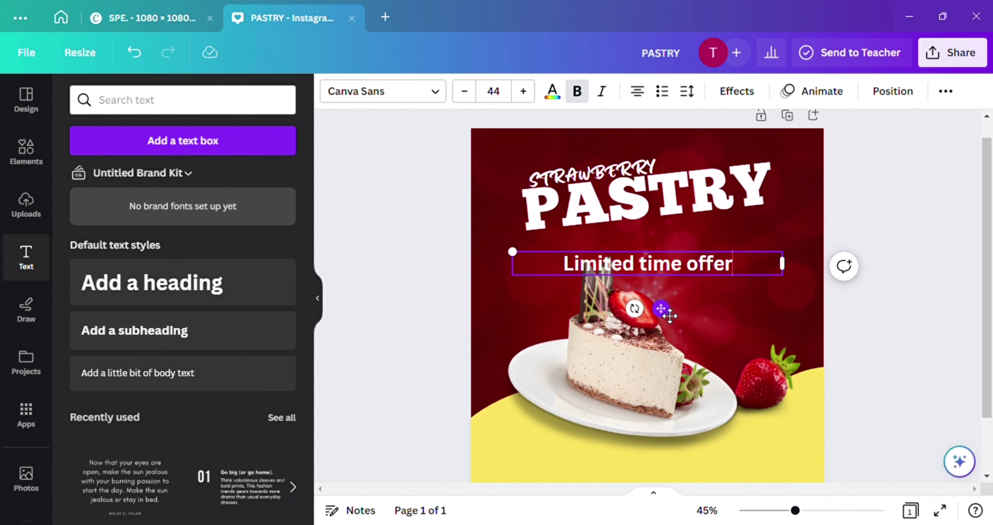
left_click_drag(660, 308, 660, 288)
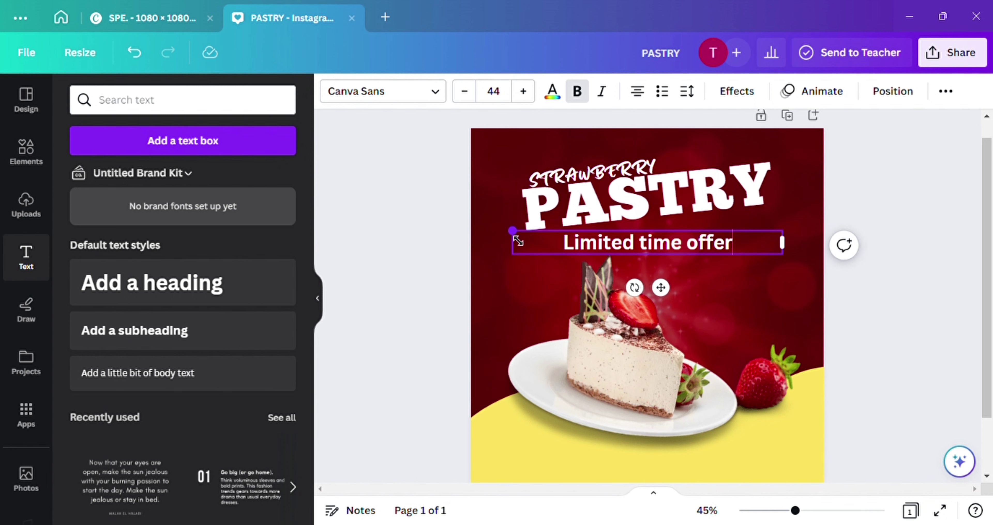
left_click_drag(512, 232, 568, 236)
left_click_drag(662, 287, 705, 327)
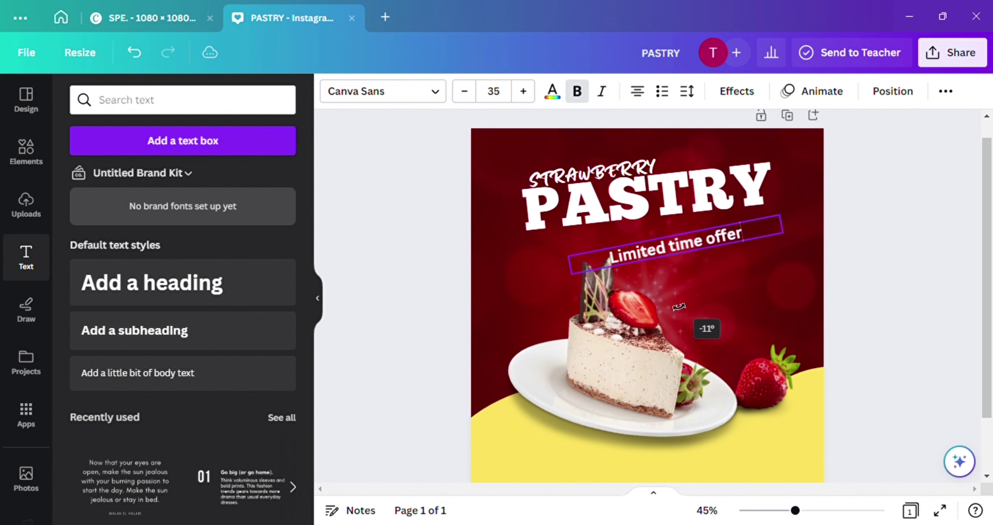
left_click_drag(693, 285, 660, 283)
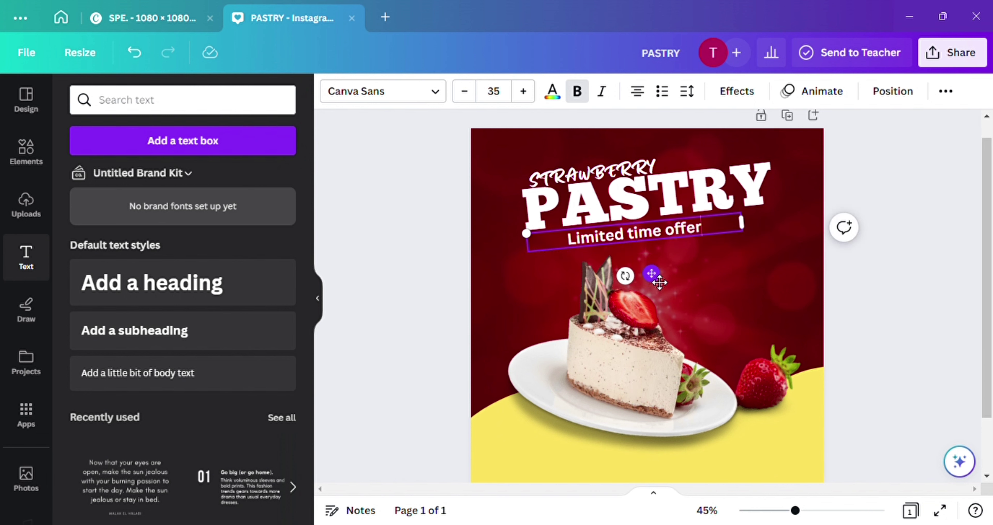
Remove the accidentally added extra subheading, keeping the Limited time offer placement
left_click(215, 336)
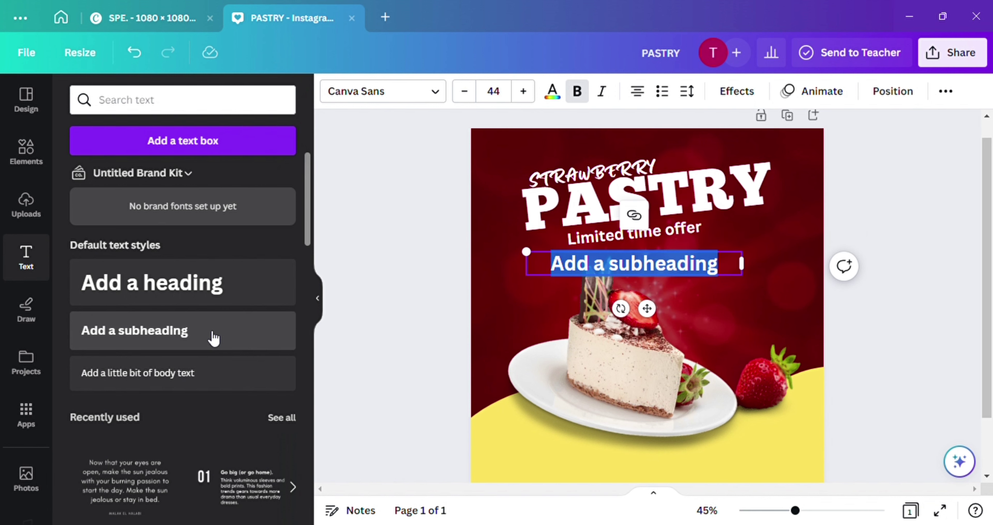
left_click(134, 52)
left_click(134, 53)
left_click(134, 52)
left_click(134, 53)
left_click(169, 52)
left_click(168, 53)
left_click(168, 53)
left_click(168, 53)
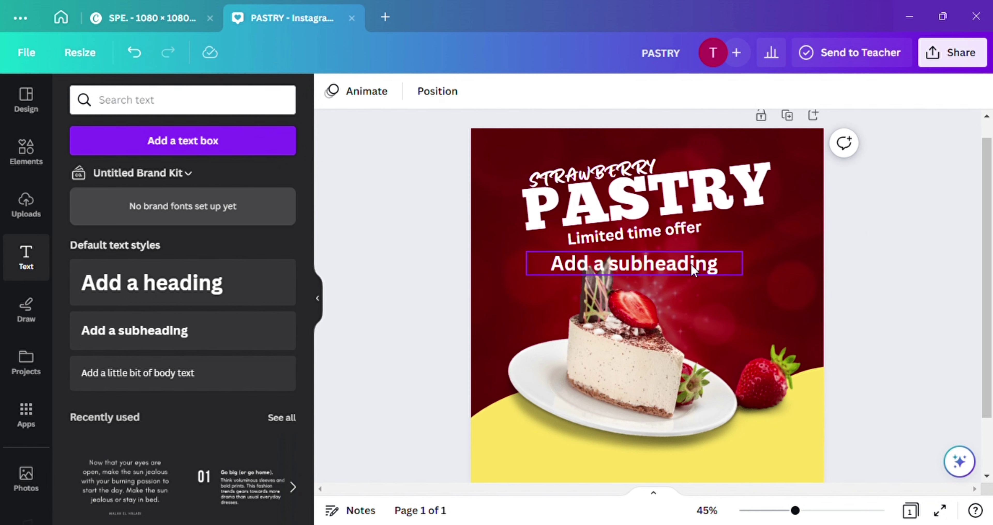
key("Delete")
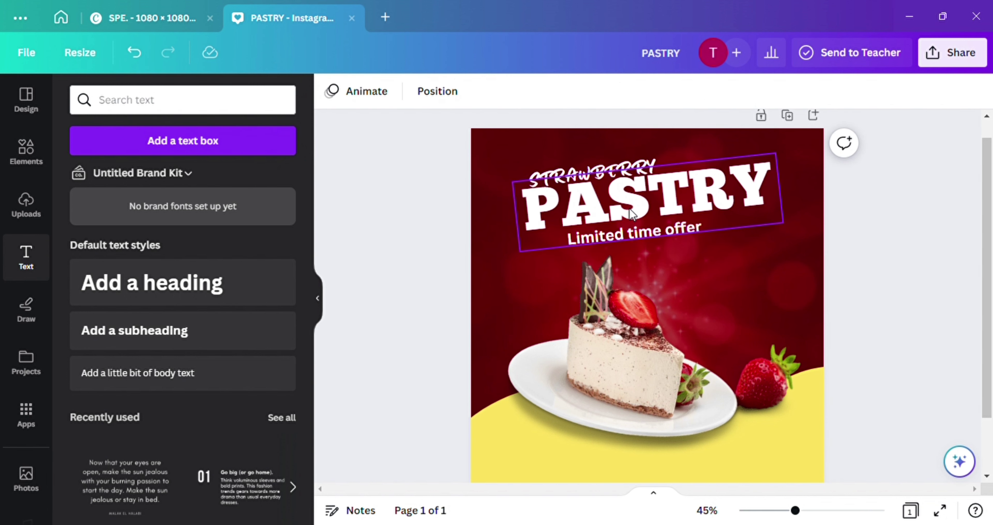
left_click(632, 231)
Change the Limited time offer text to the Michegar font
left_click(382, 91)
type("RED")
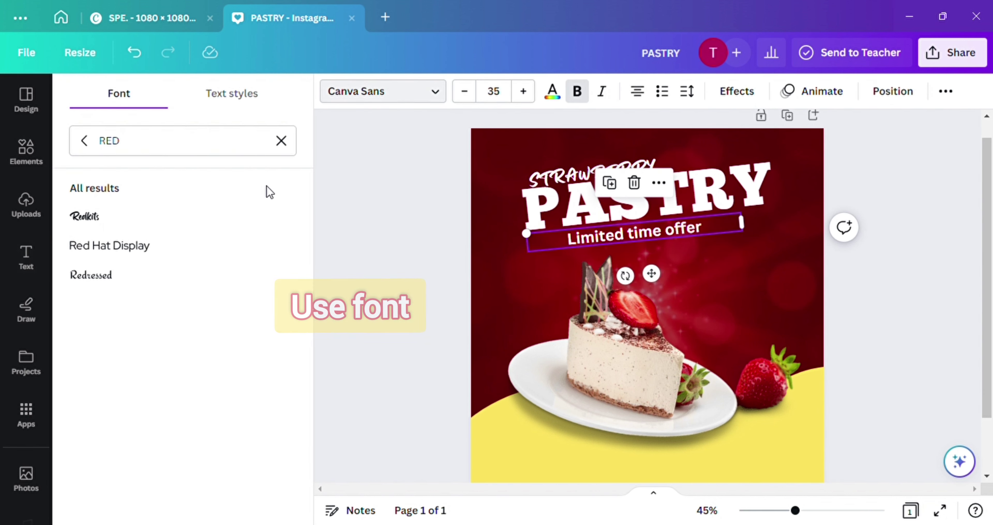
left_click(281, 151)
type("mi")
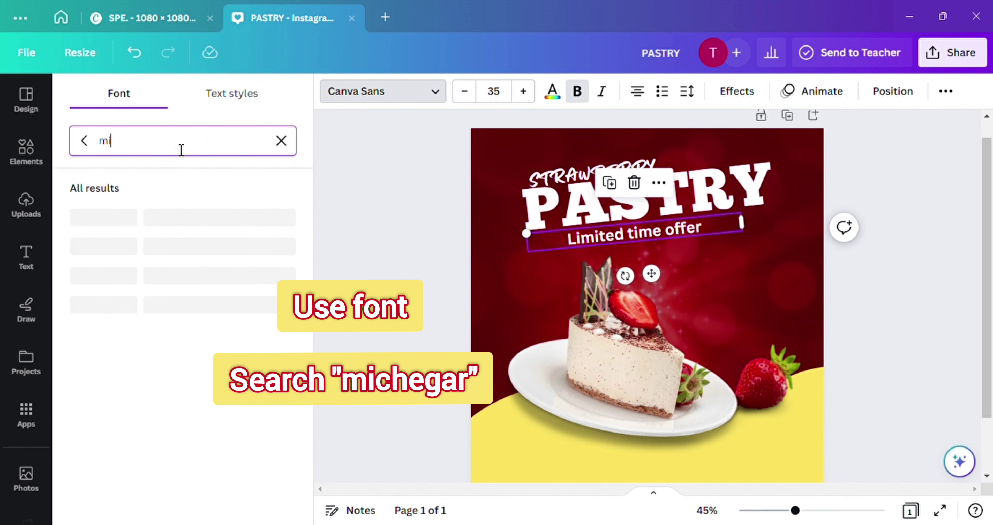
left_click(99, 346)
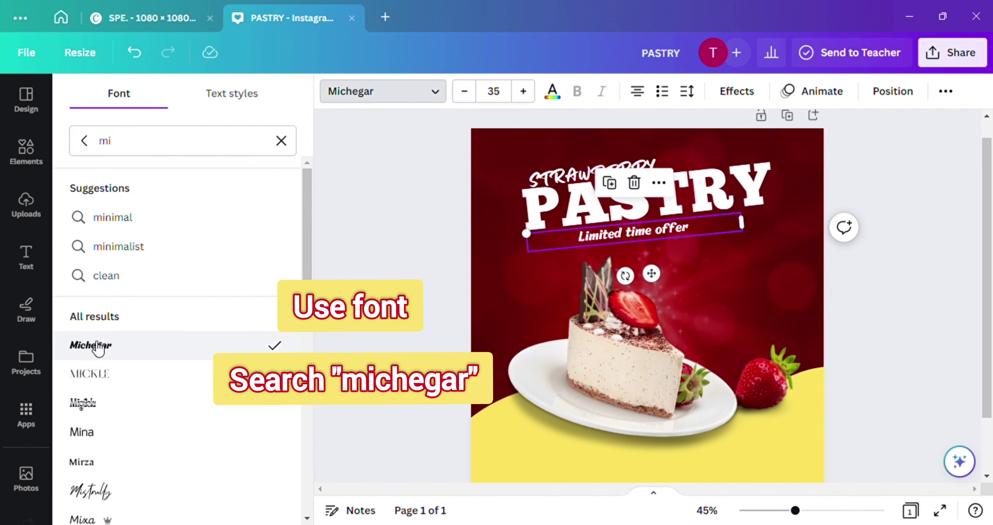
Give Limited time offer a soft, blurred black drop shadow
left_click(736, 91)
left_click(177, 181)
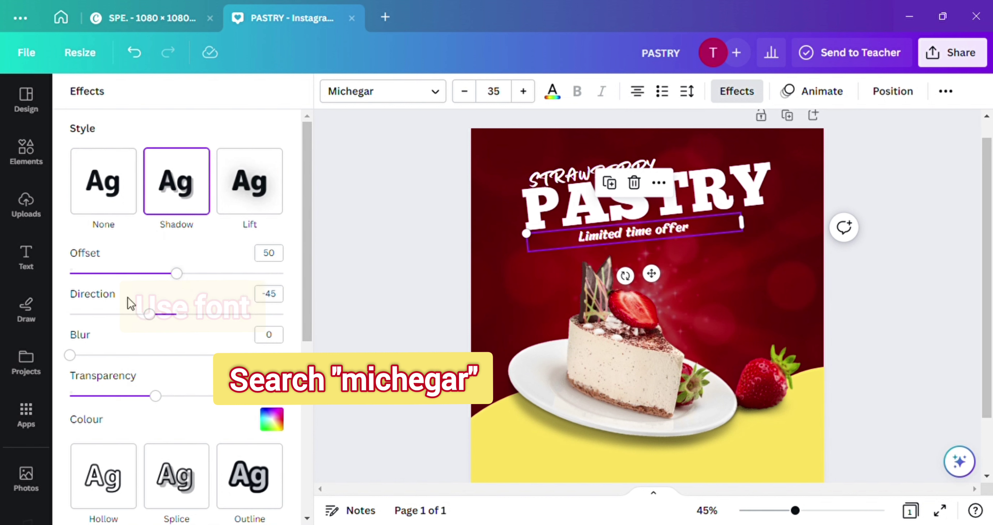
left_click_drag(70, 355, 134, 355)
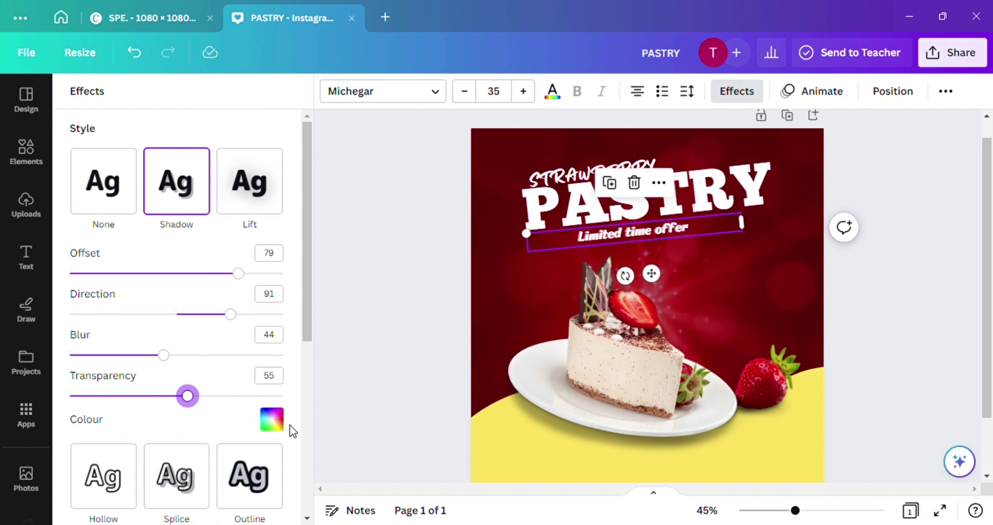
left_click(271, 420)
scroll(90, 397, "down", 1)
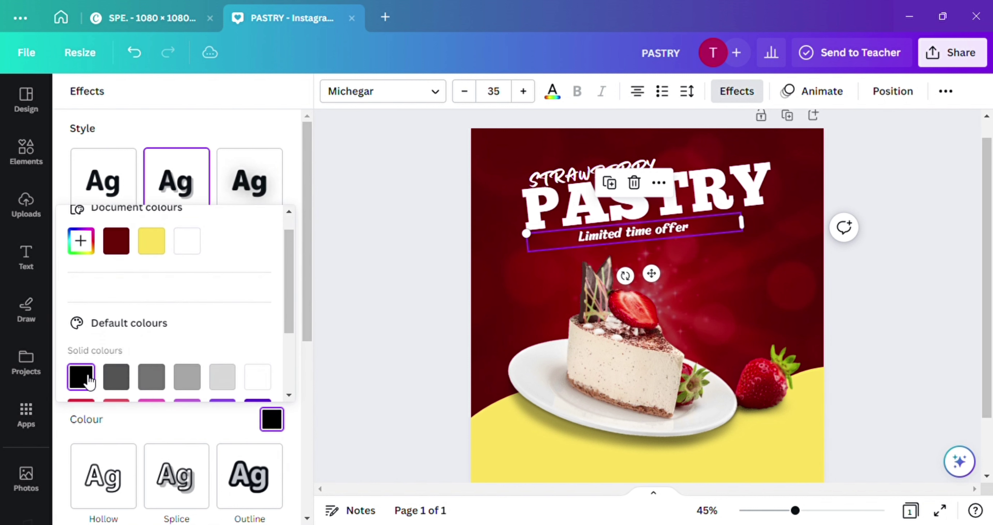
left_click(269, 378)
left_click(517, 166)
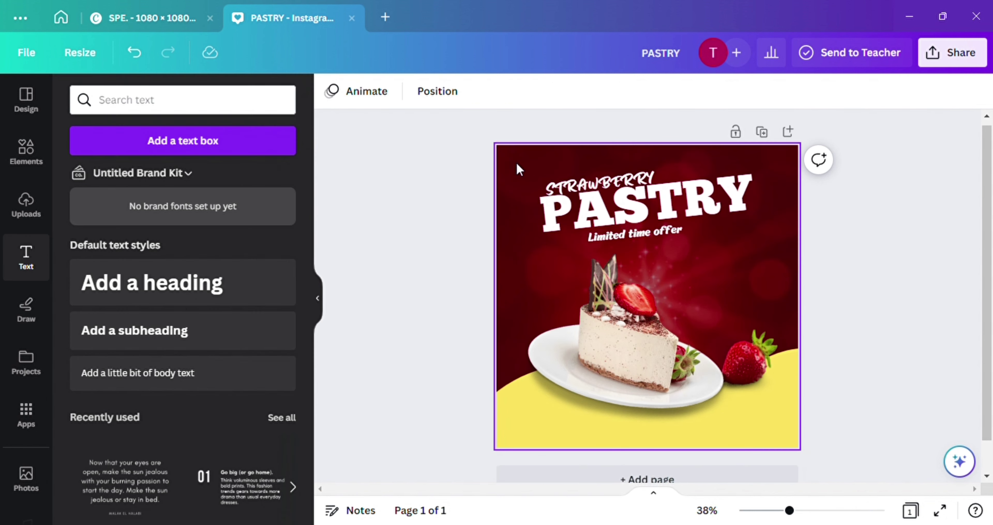
Make the background photo partly transparent and enlarge the cake photo slightly
left_click(670, 92)
left_click_drag(670, 150, 634, 152)
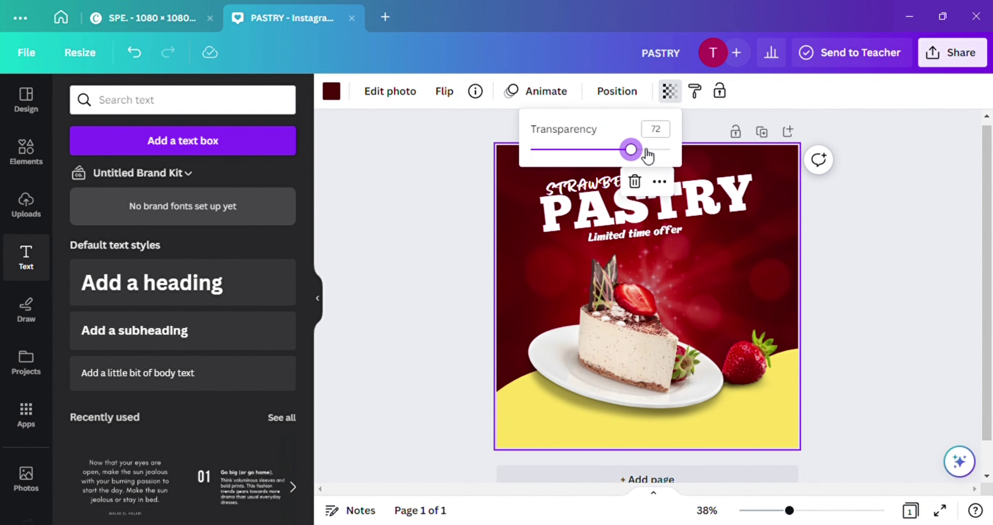
left_click(669, 335)
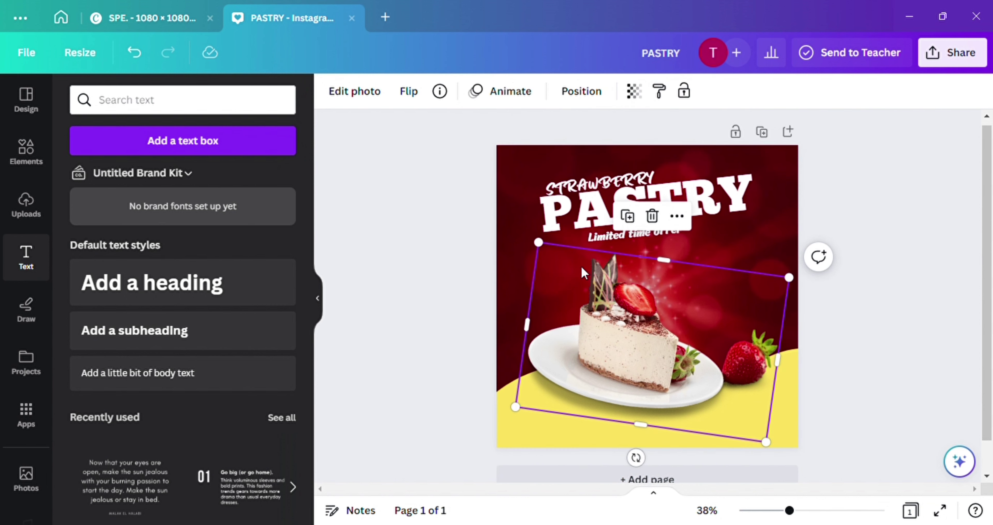
left_click_drag(538, 242, 528, 234)
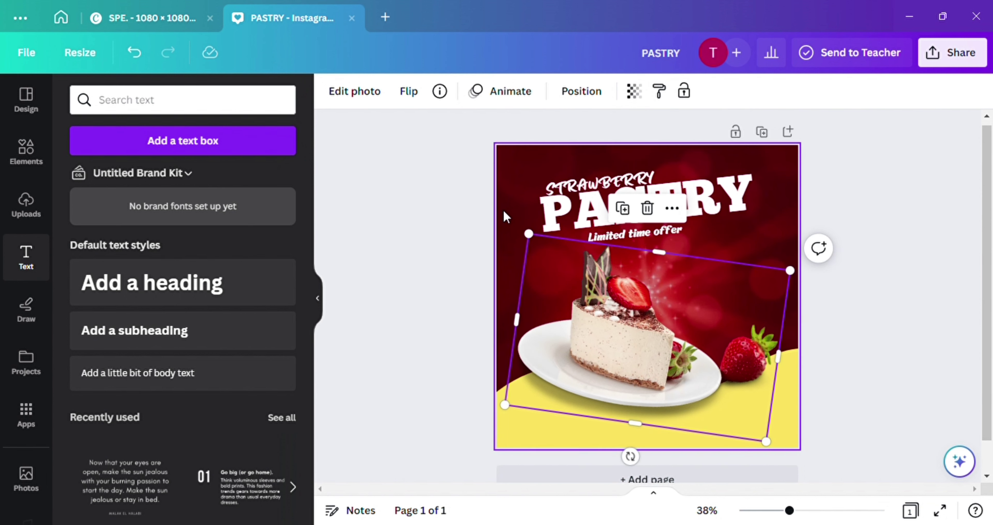
left_click(460, 210)
Clear the old 'simple gradients' search in the Elements library
left_click(601, 175)
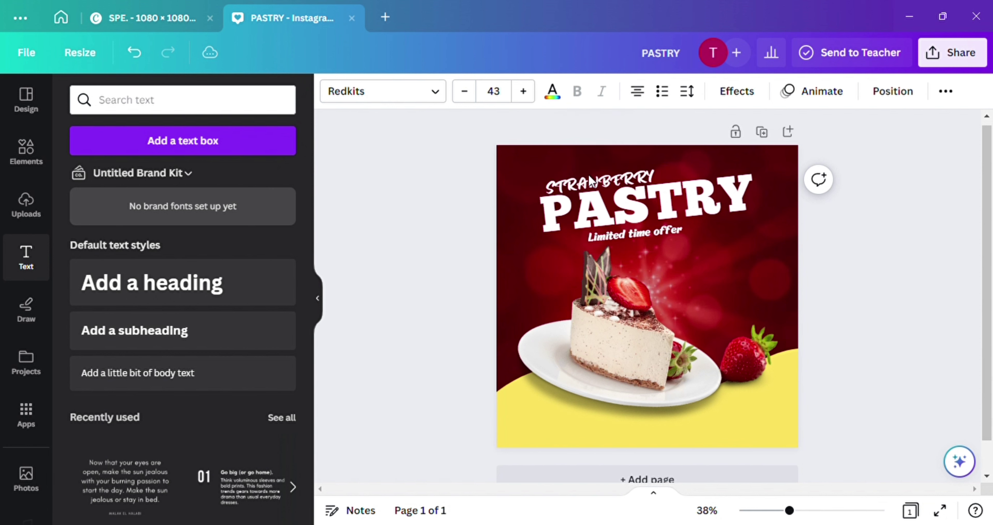
left_click(944, 255)
left_click(26, 150)
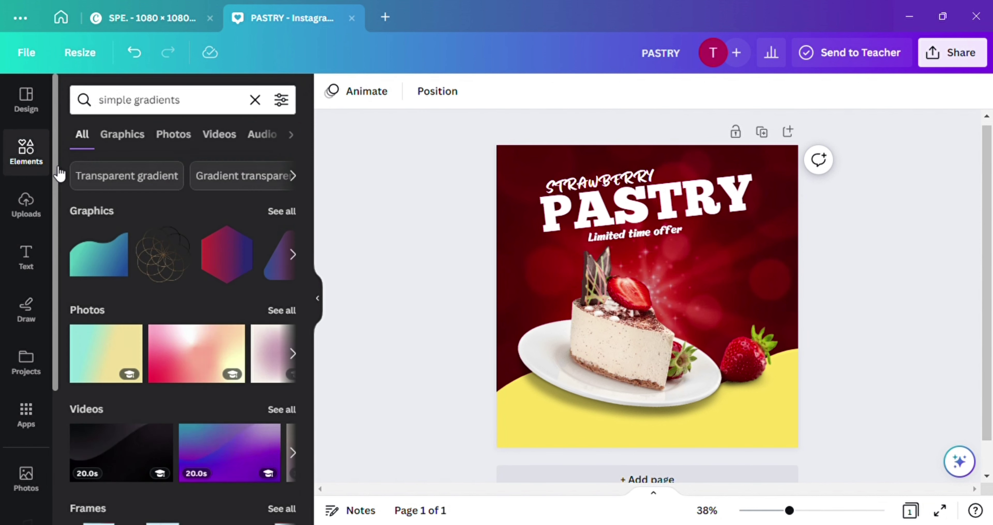
left_click(251, 100)
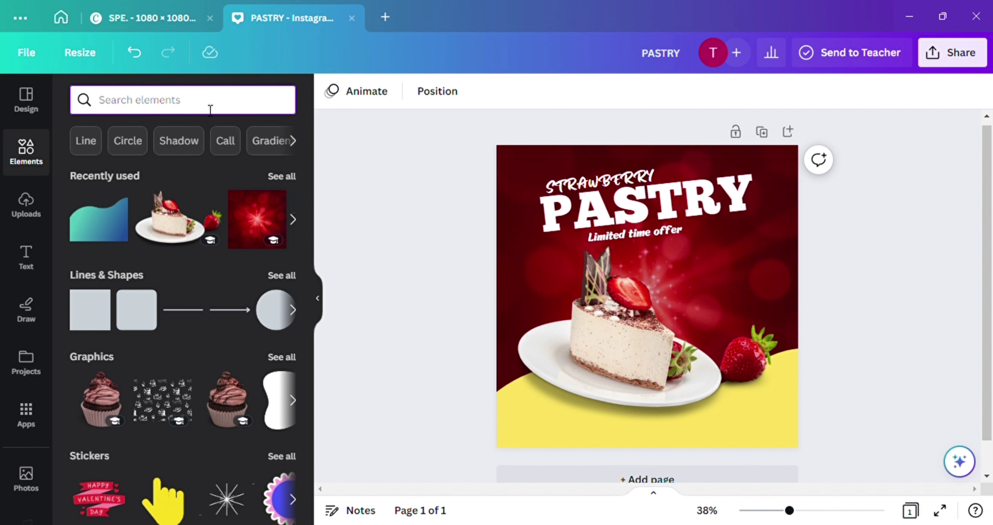
Add the cloud thought bubble from Recently used, shrunk and placed right of the pastry
left_click(285, 186)
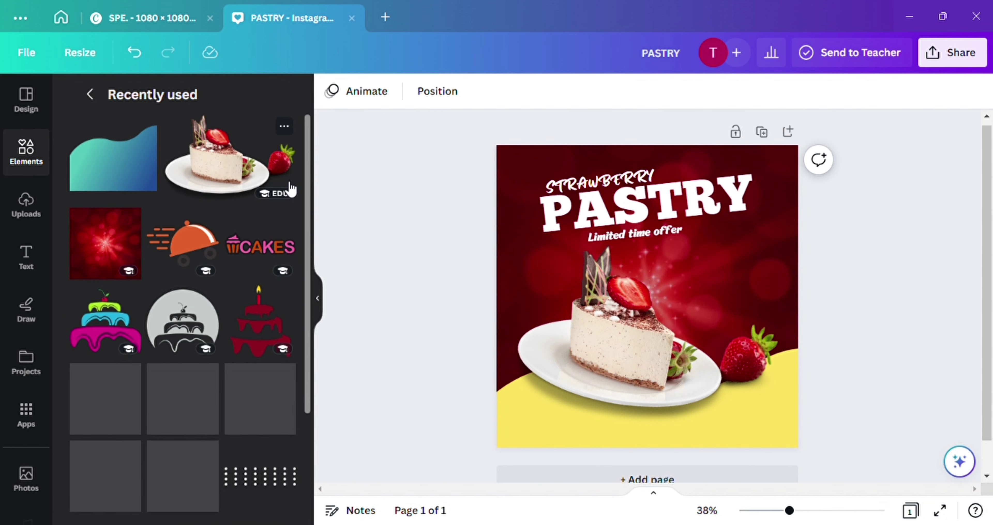
scroll(189, 332, "down", 5)
scroll(189, 332, "down", 3)
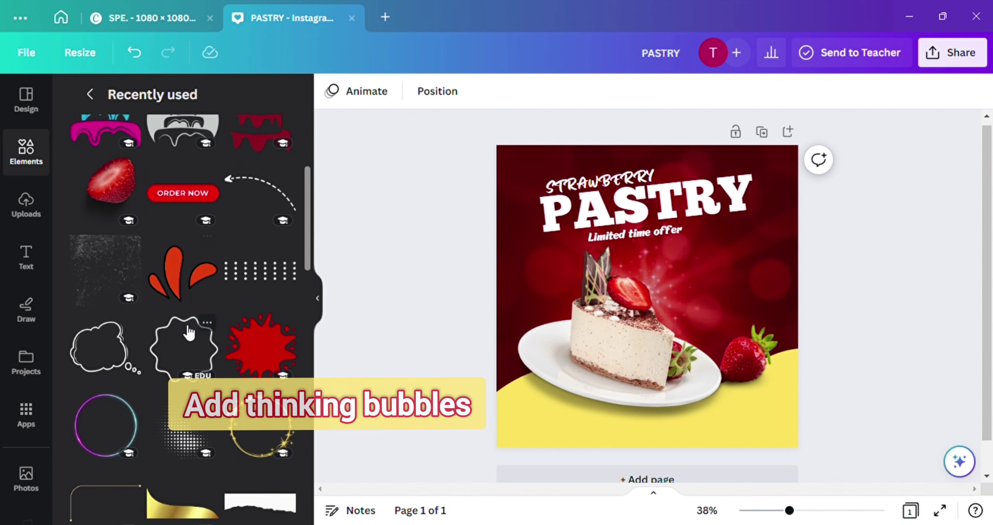
left_click(98, 250)
left_click_drag(617, 319, 678, 303)
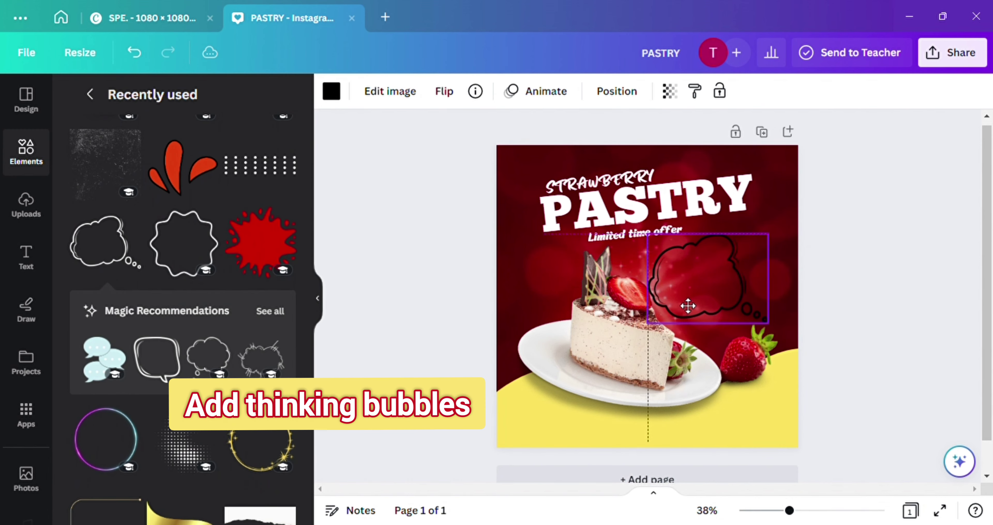
left_click_drag(769, 232, 745, 250)
Mirror the thought bubble horizontally and make its outline white
left_click(447, 93)
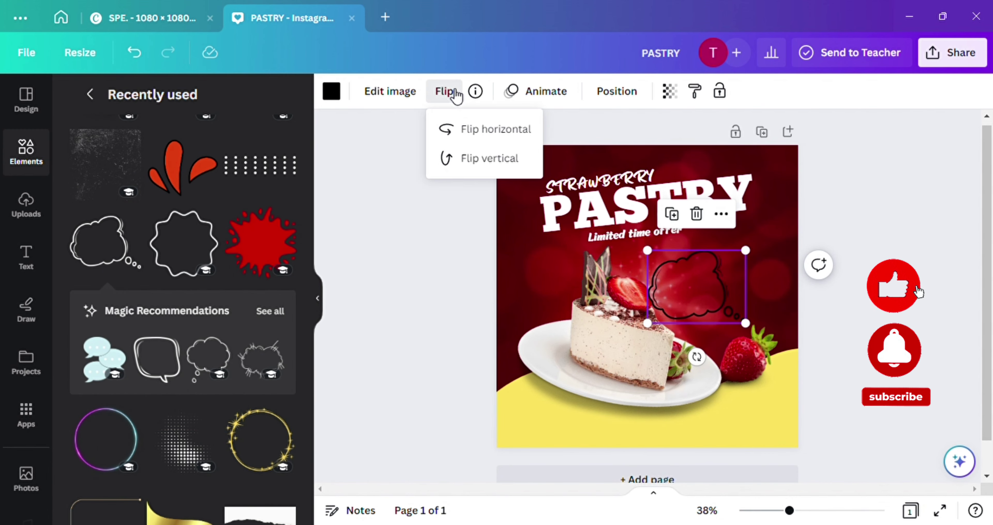
left_click(318, 299)
left_click(182, 92)
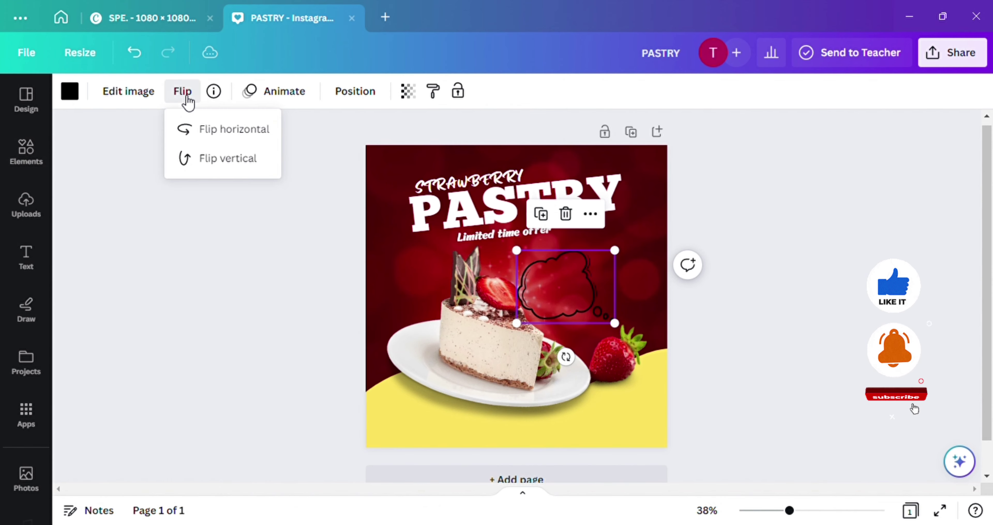
left_click(216, 130)
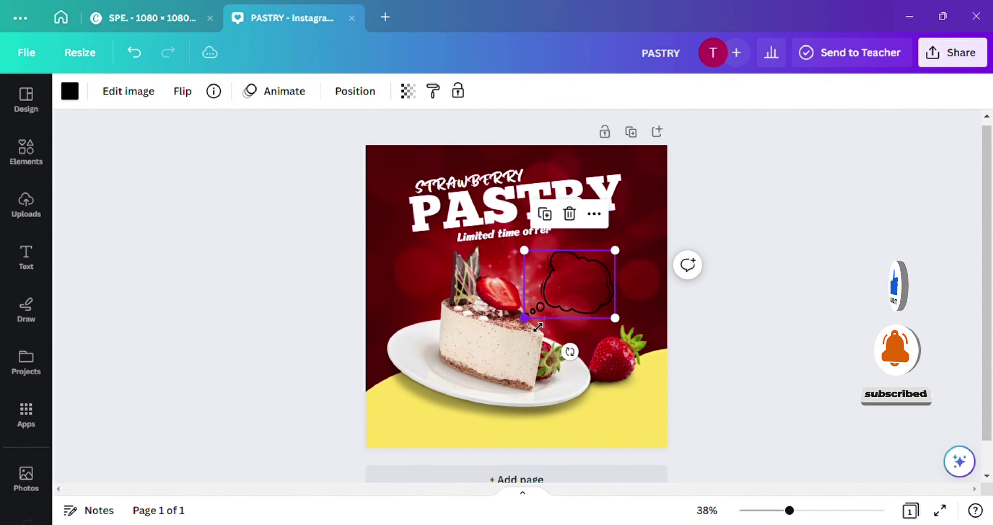
left_click(72, 93)
left_click(244, 186)
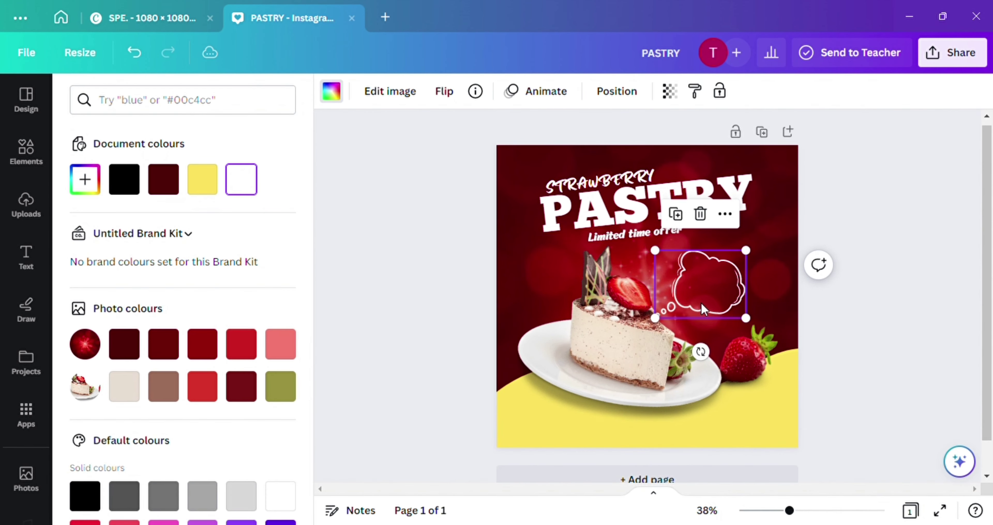
left_click_drag(708, 309, 710, 312)
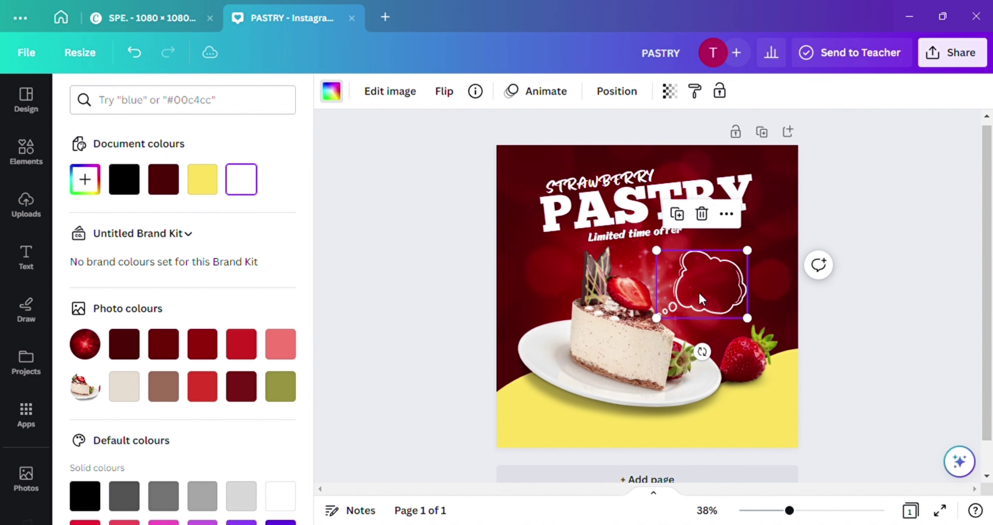
left_click(33, 260)
Add the word ONLY as a subheading, shrunk and centred inside the thought bubble
left_click(182, 327)
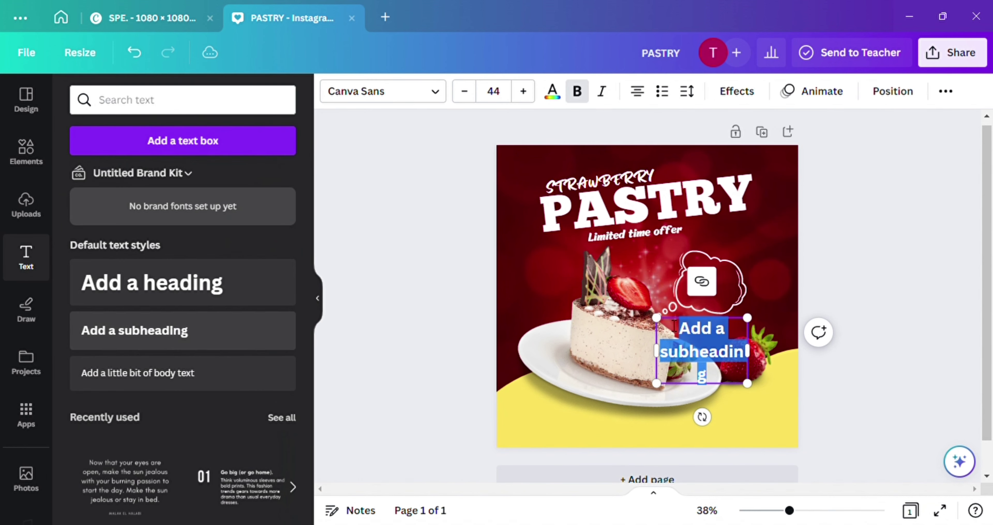
type("o")
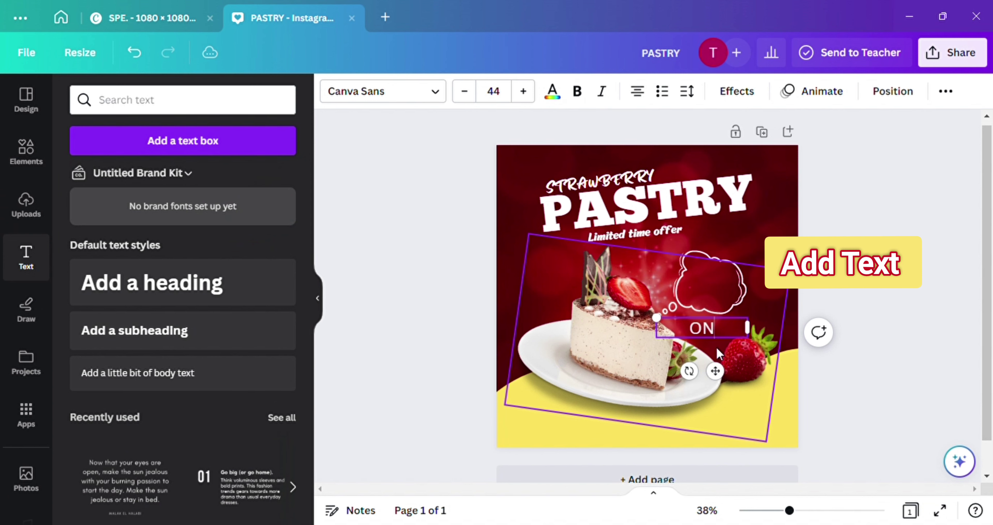
left_click_drag(722, 370, 723, 337)
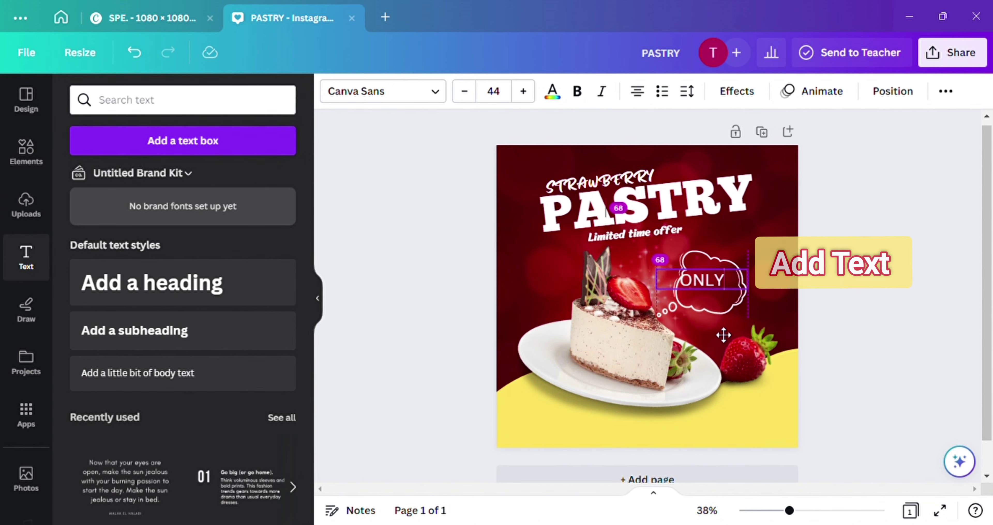
scroll(723, 336, "up", 3, "ctrl")
left_click_drag(664, 280, 700, 268)
left_click_drag(772, 303, 765, 301)
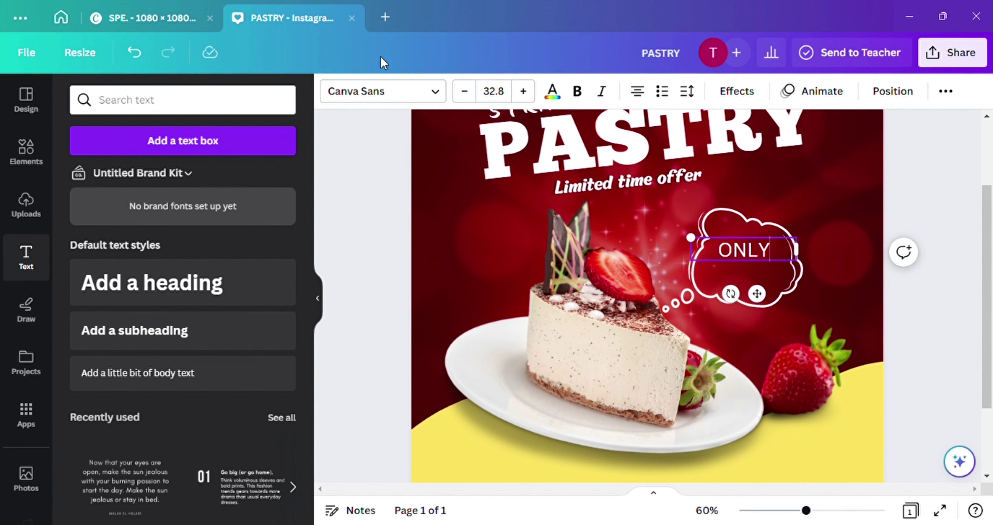
Set ONLY in the RIG SOLID MEDIUM FILL font
left_click(434, 100)
left_click(89, 372)
type("RIG")
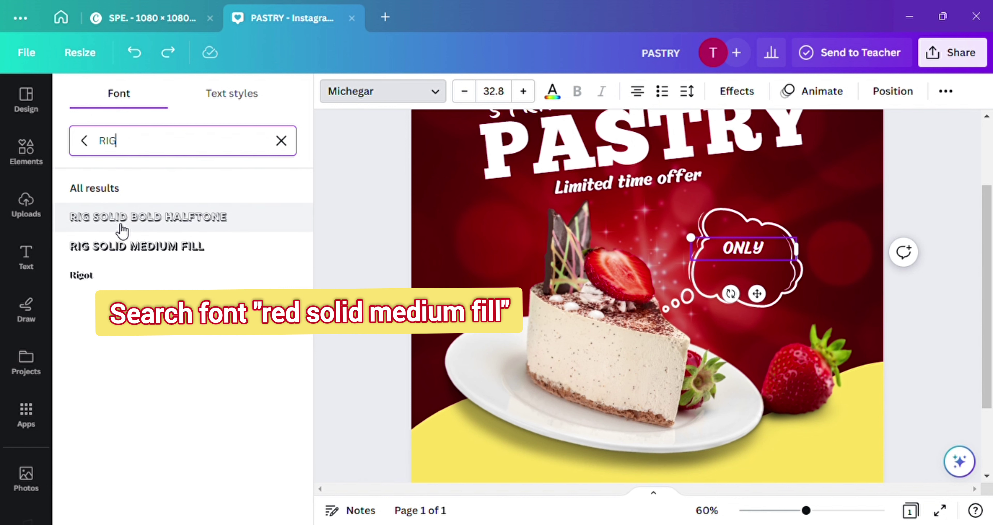
left_click(146, 254)
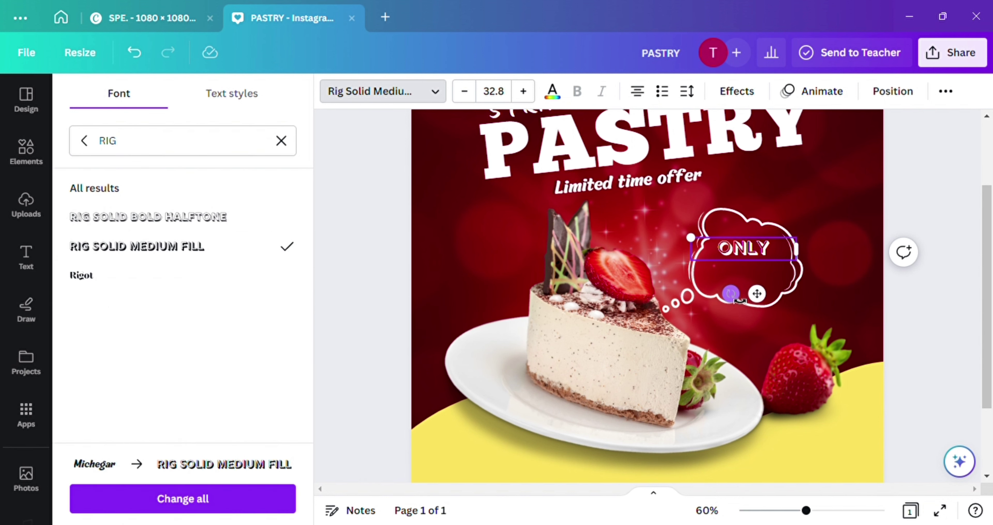
left_click(26, 257)
Add a '$ 4.50' subheading in the bubble and set it in the Anton font
left_click(159, 332)
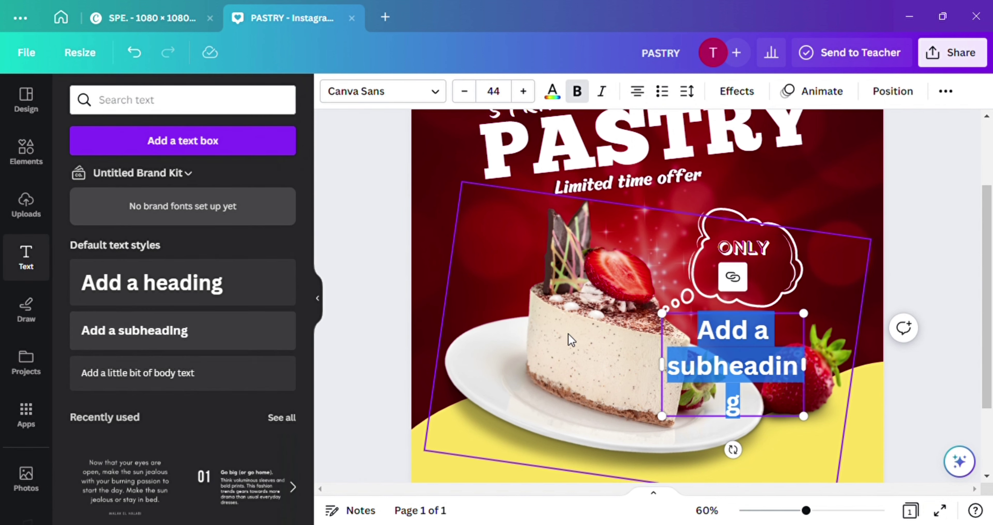
type("$ 4")
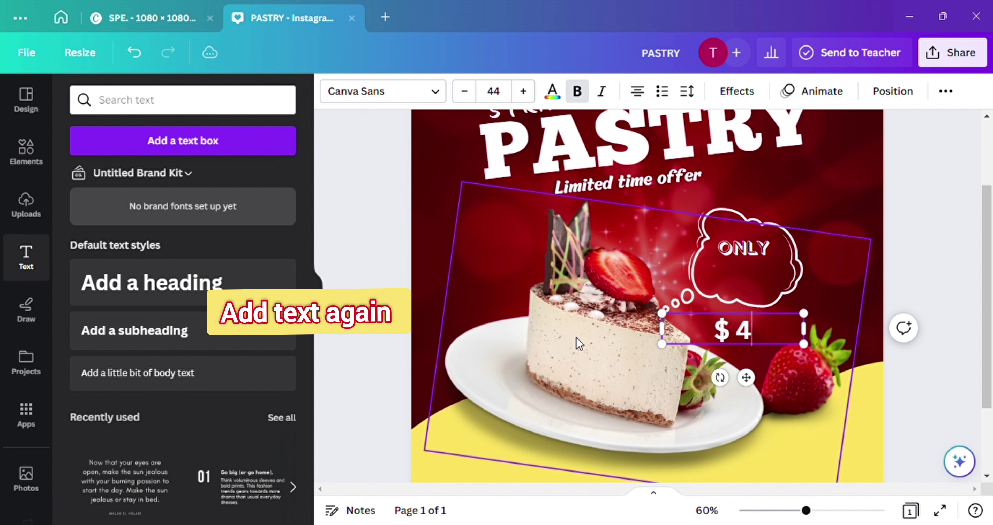
type(".50")
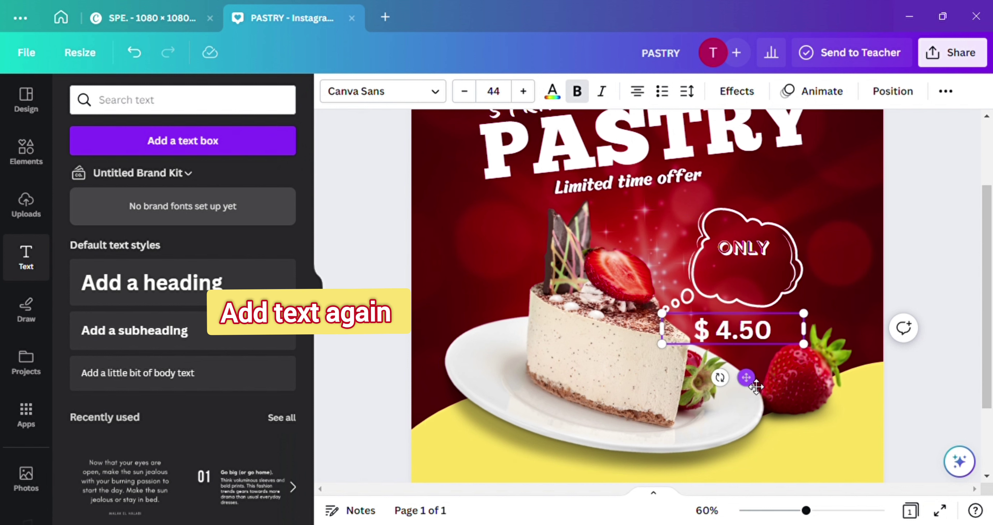
left_click_drag(746, 377, 765, 328)
left_click(435, 92)
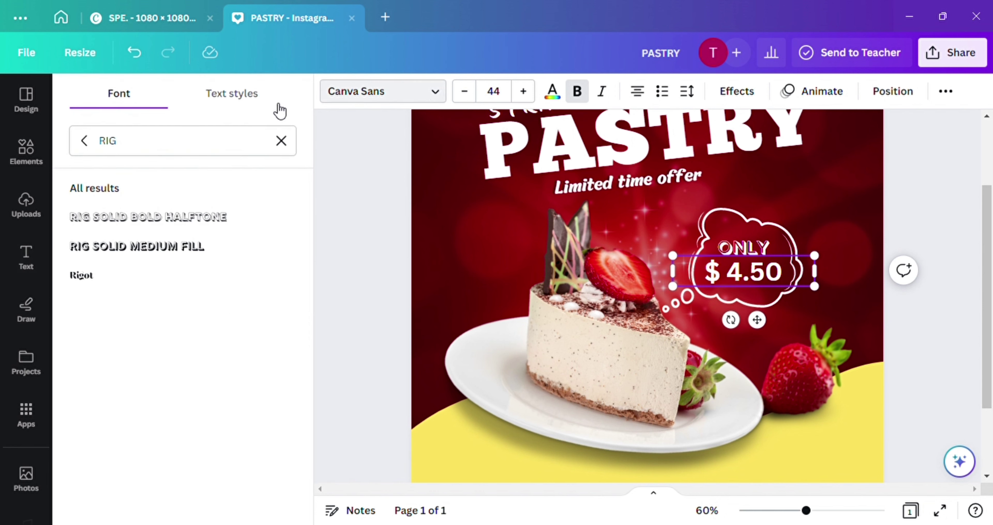
left_click(281, 141)
type("ANTON")
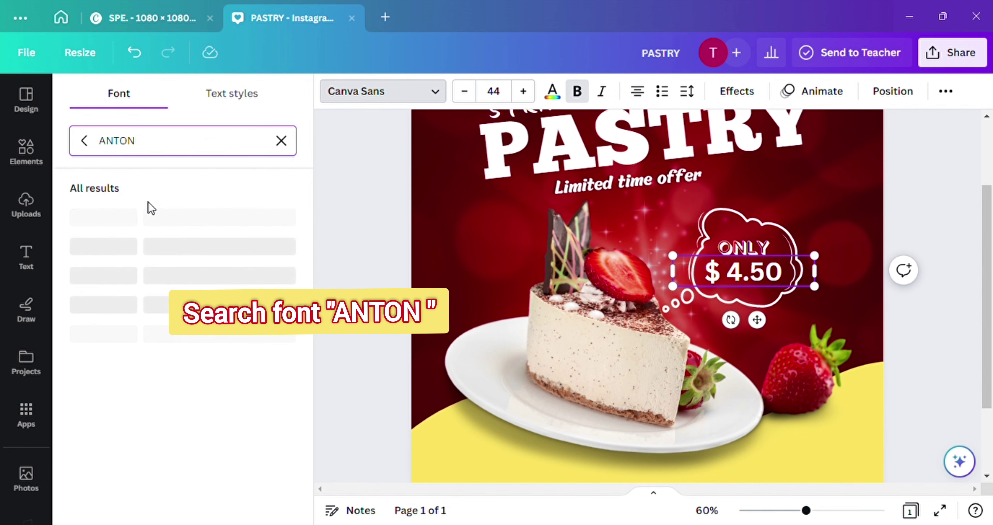
left_click(122, 220)
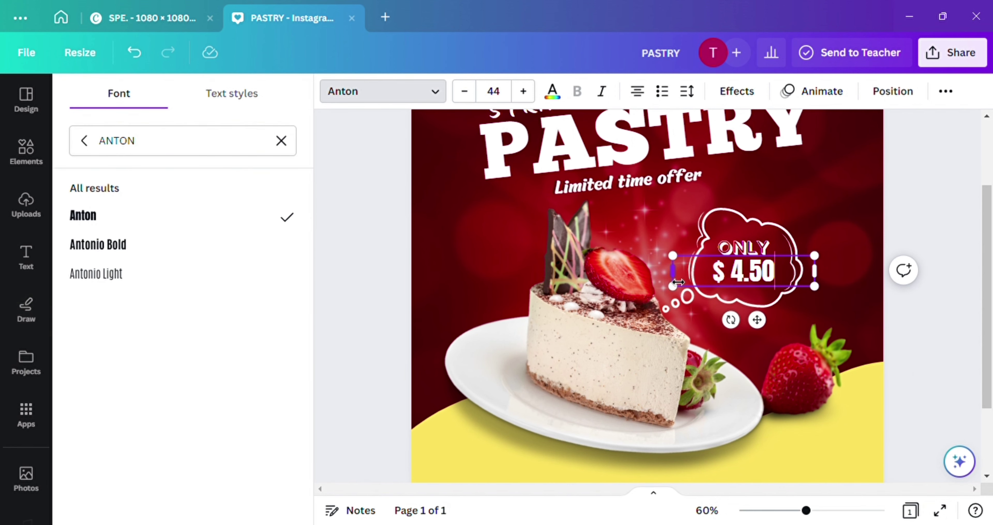
Place the price under ONLY, enlarge it, and colour it yellow
left_click_drag(679, 282, 727, 282)
left_click_drag(779, 319, 768, 328)
left_click_drag(774, 286, 786, 304)
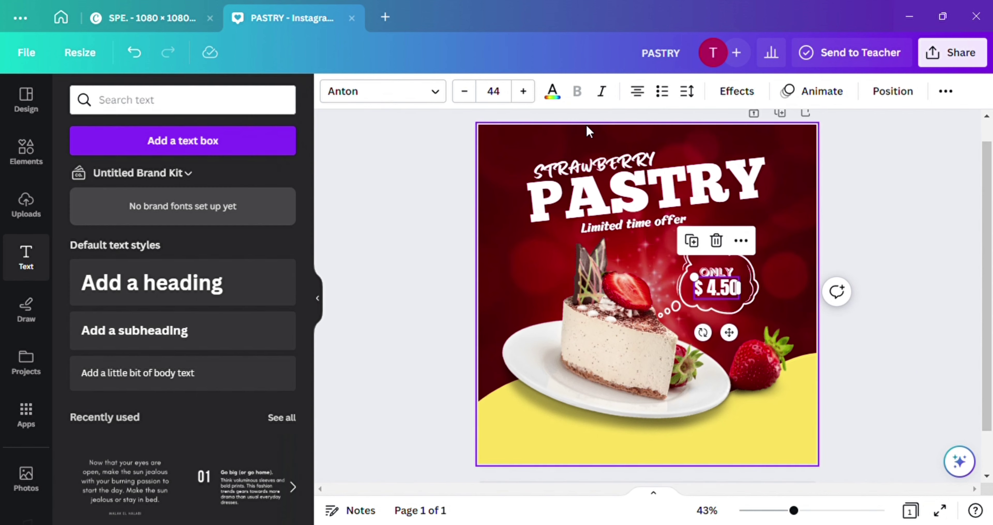
left_click(552, 92)
left_click(163, 179)
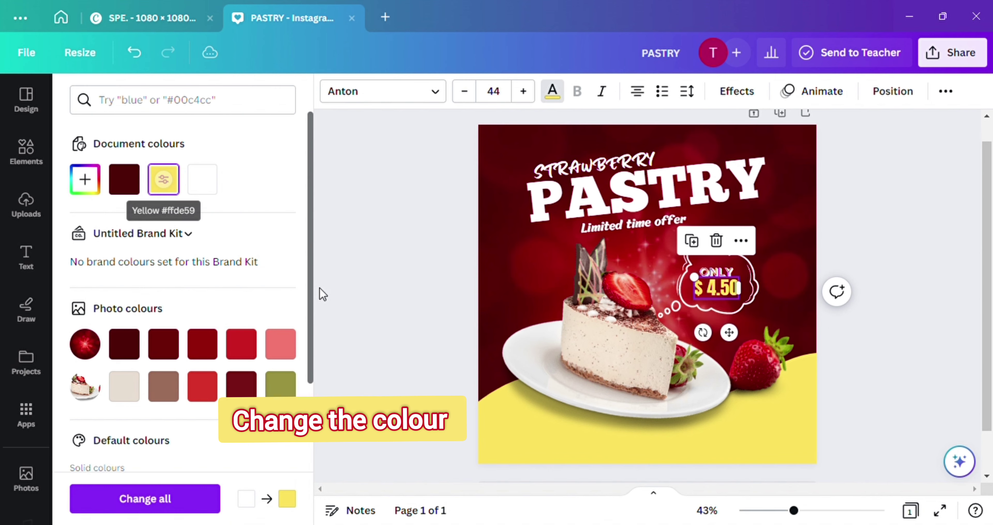
scroll(221, 366, "down", 4)
left_click(536, 450)
Add the heart-eyes emoji from the recently used elements
left_click(912, 259)
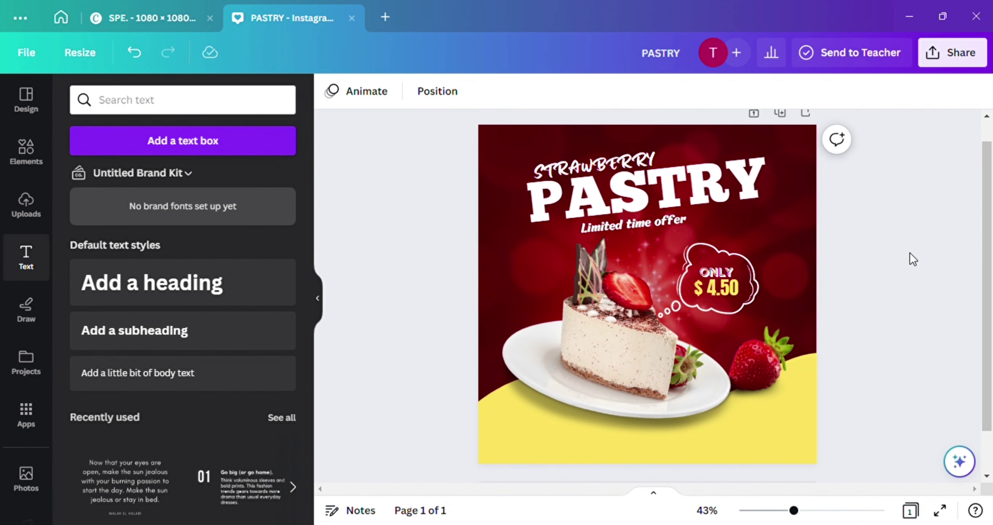
left_click(26, 150)
scroll(214, 246, "down", 5)
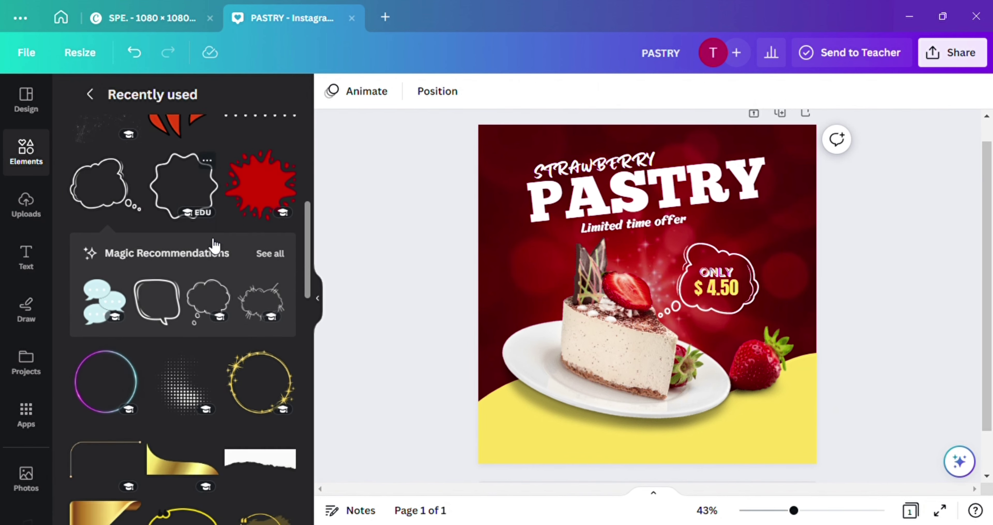
scroll(213, 245, "down", 3)
left_click(260, 320)
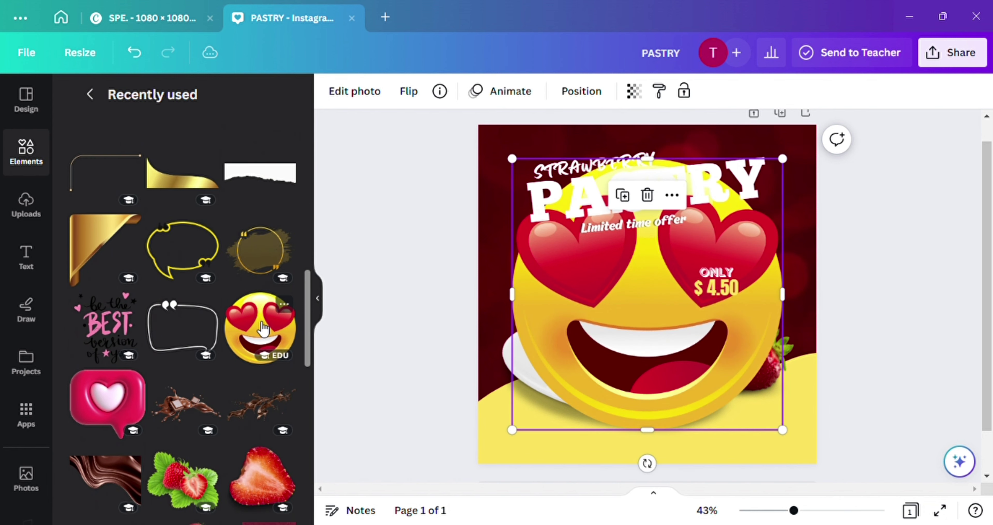
Shrink and tilt the emoji into a small sticker right of the price bubble
left_click_drag(516, 440, 745, 197)
left_click_drag(822, 198, 851, 281)
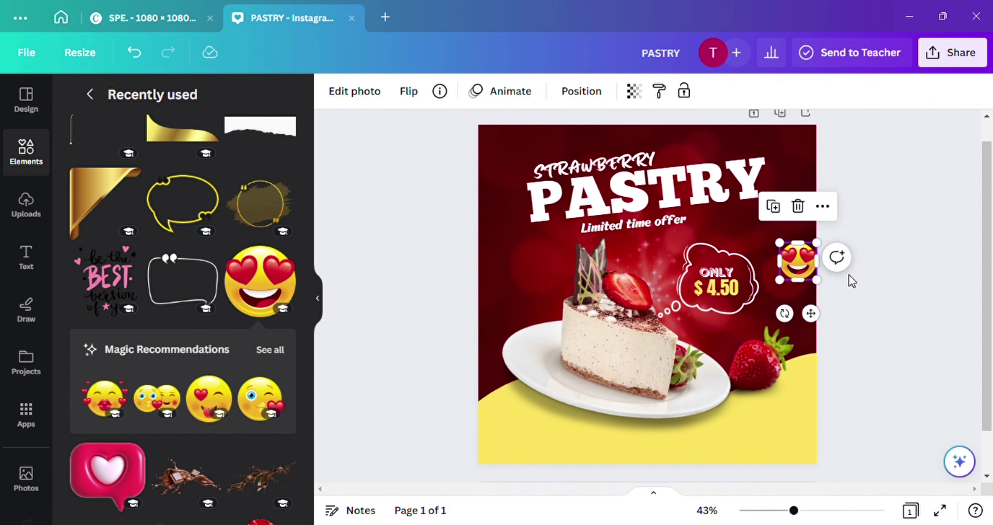
left_click_drag(784, 313, 759, 313)
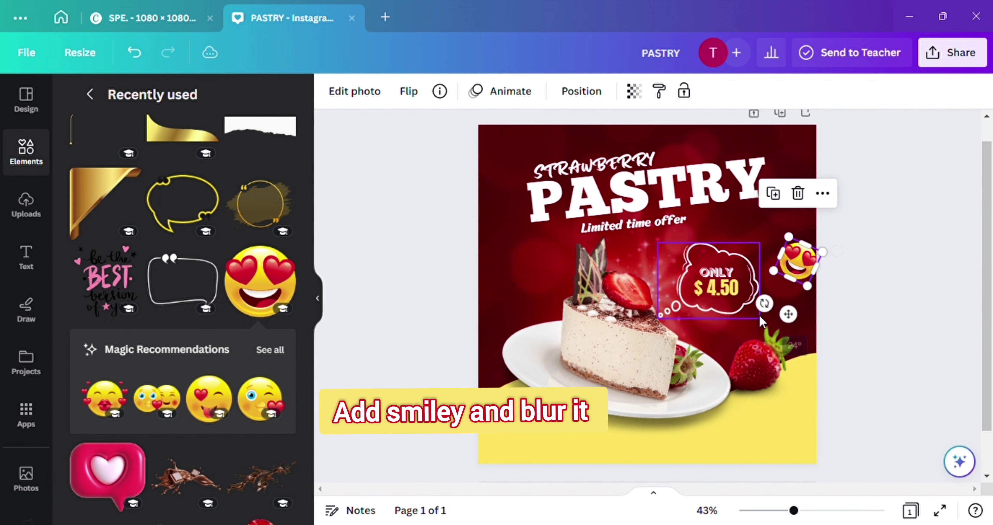
left_click_drag(803, 257, 830, 310)
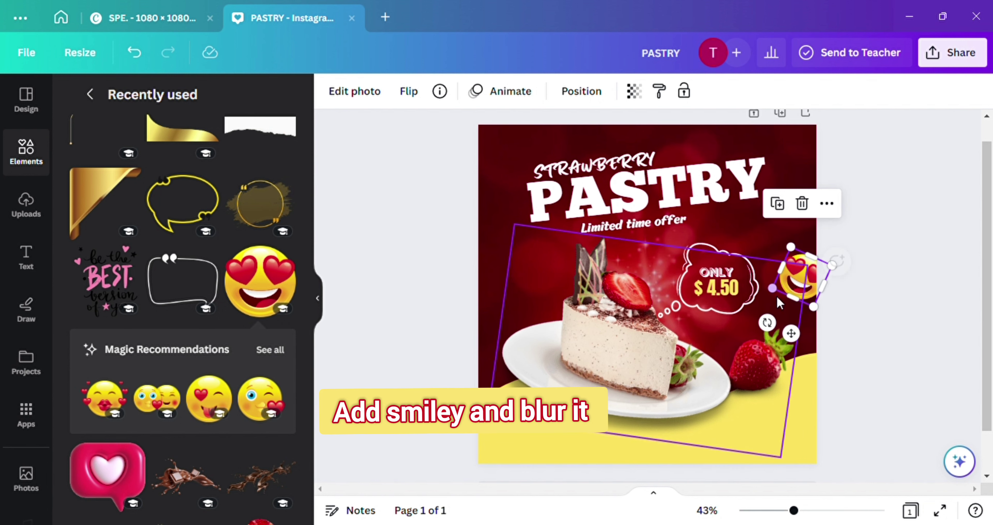
left_click_drag(805, 279, 803, 295)
left_click_drag(743, 267, 750, 267)
left_click_drag(813, 293, 808, 295)
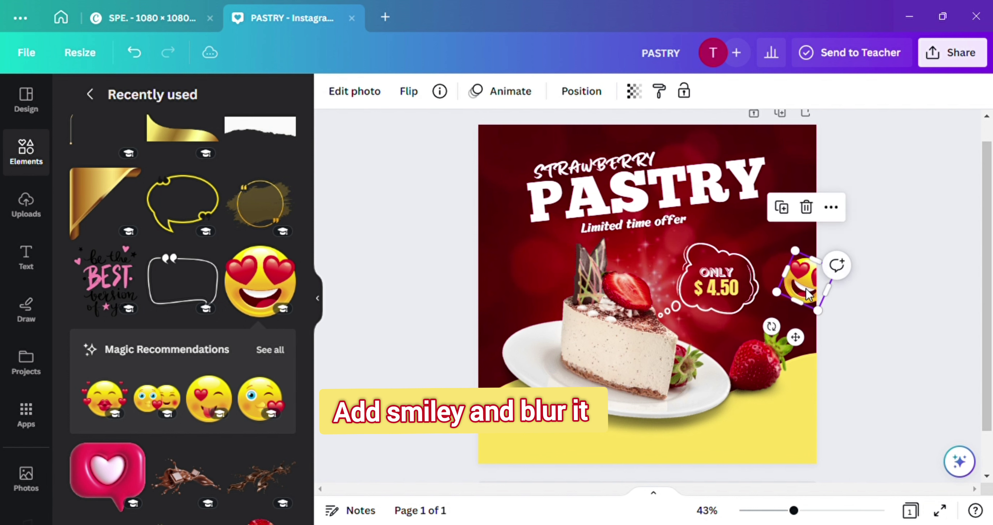
Blur the emoji at intensity 91
left_click(380, 92)
scroll(231, 365, "down", 3)
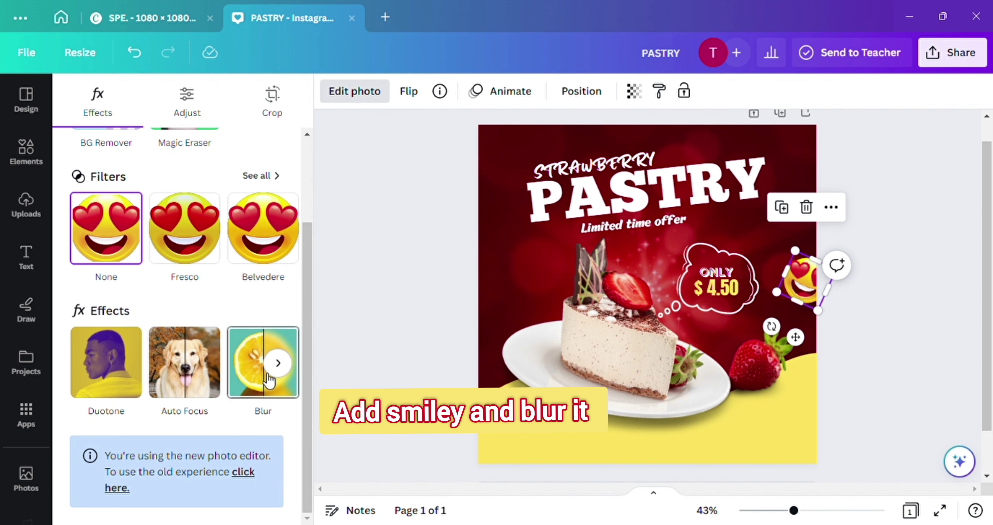
left_click(264, 357)
left_click_drag(167, 158, 244, 177)
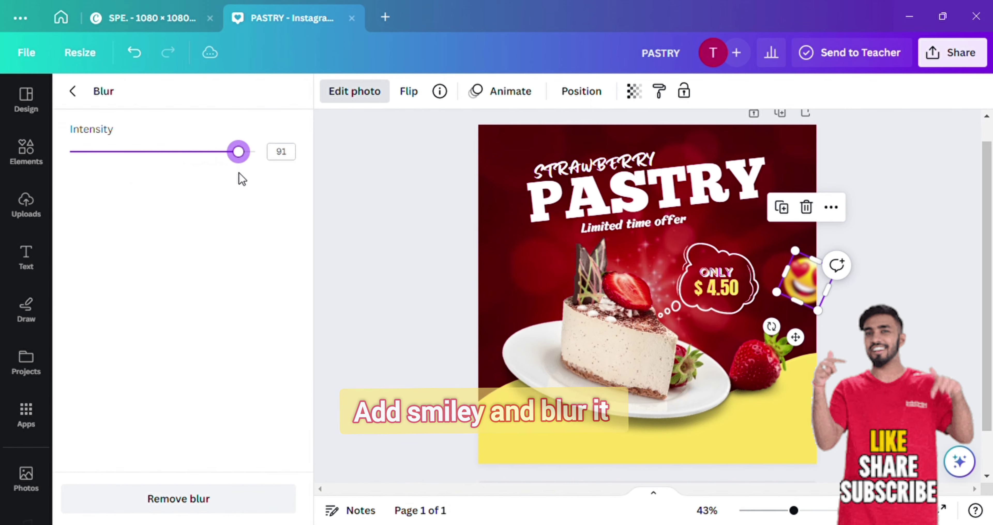
Add the pink heart bubble from the recently used elements
left_click(44, 167)
scroll(151, 306, "down", 3)
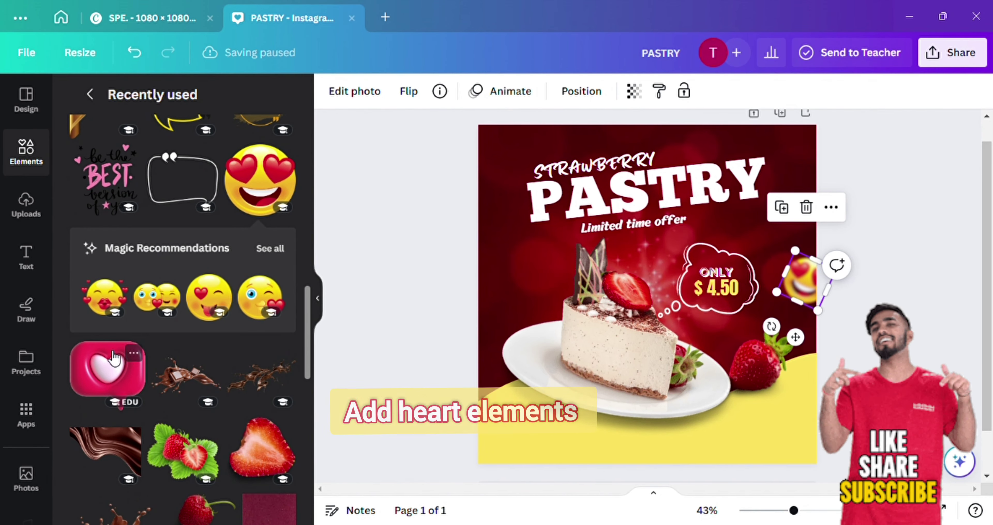
left_click(104, 368)
Shrink the pink heart bubble, tilt it, and move it to the cake's upper-left
left_click_drag(795, 183, 603, 327)
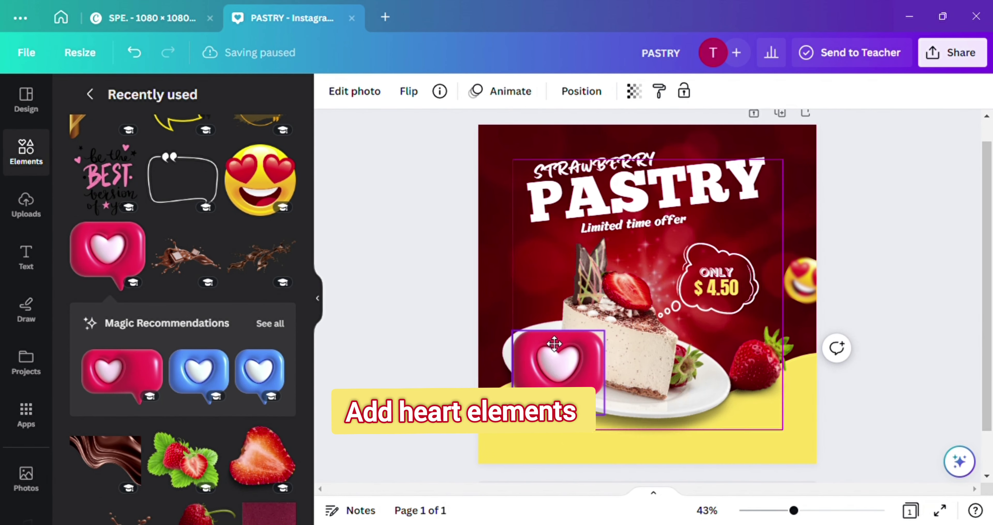
left_click_drag(559, 365, 531, 277)
left_click_drag(531, 353, 561, 348)
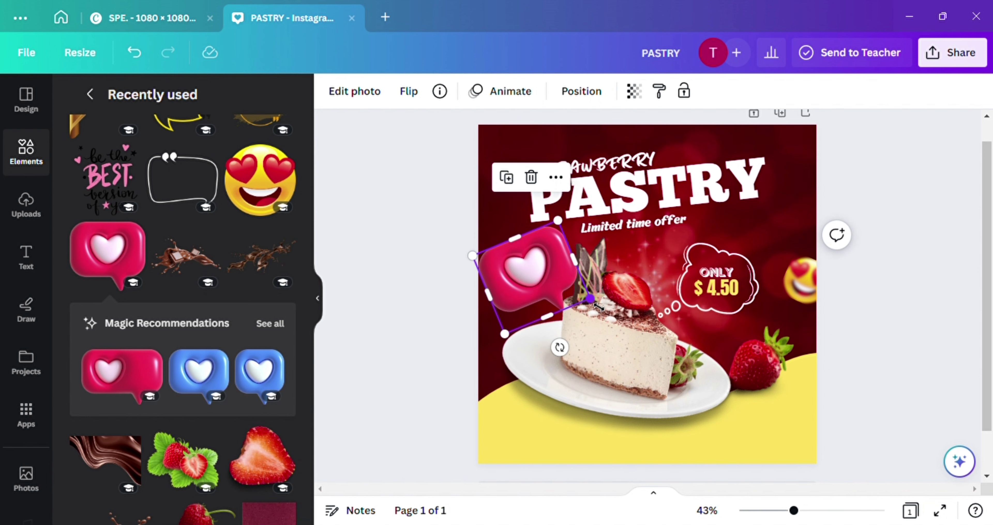
left_click_drag(577, 287, 525, 283)
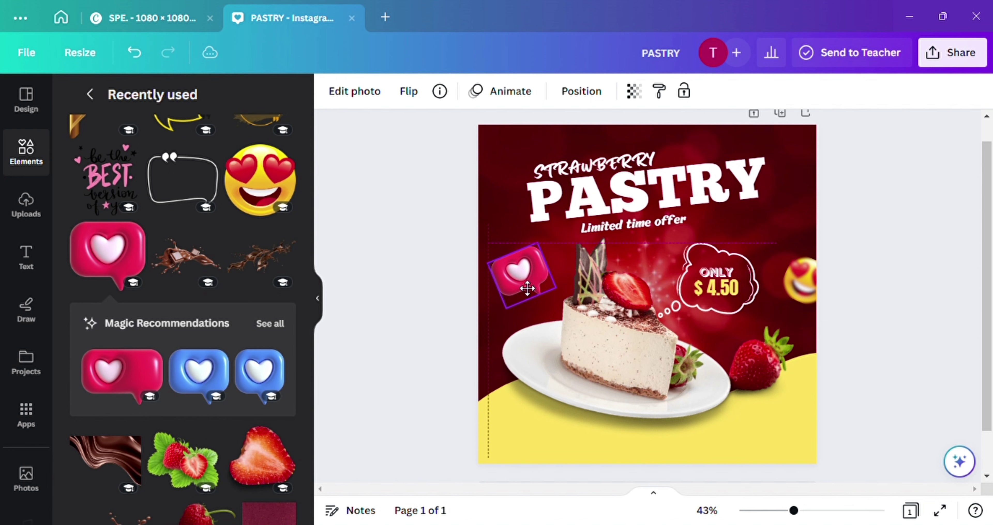
Apply a Blur effect to the heart bubble
left_click(354, 92)
scroll(248, 432, "down", 3)
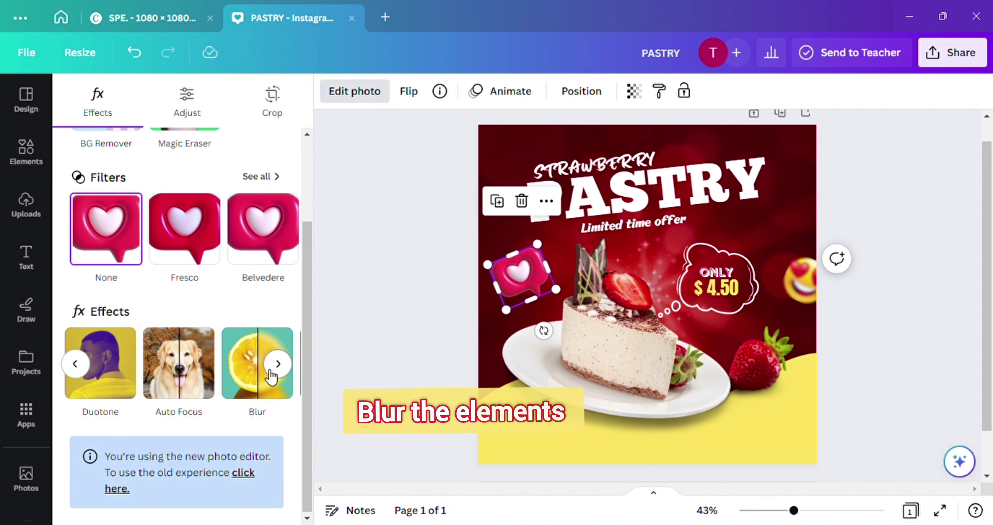
left_click(277, 364)
left_click(143, 383)
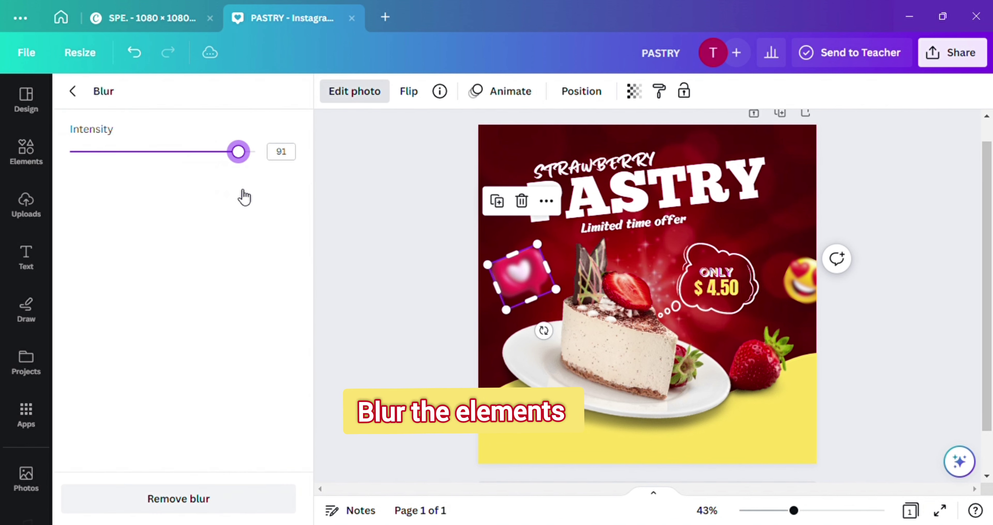
left_click(520, 275)
Fine-tune the heart bubble's size, tilt and position beside the cake
left_click_drag(556, 290, 555, 294)
mouse_move(545, 343)
left_mouse_down()
mouse_move(570, 358)
mouse_move(539, 335)
left_mouse_up()
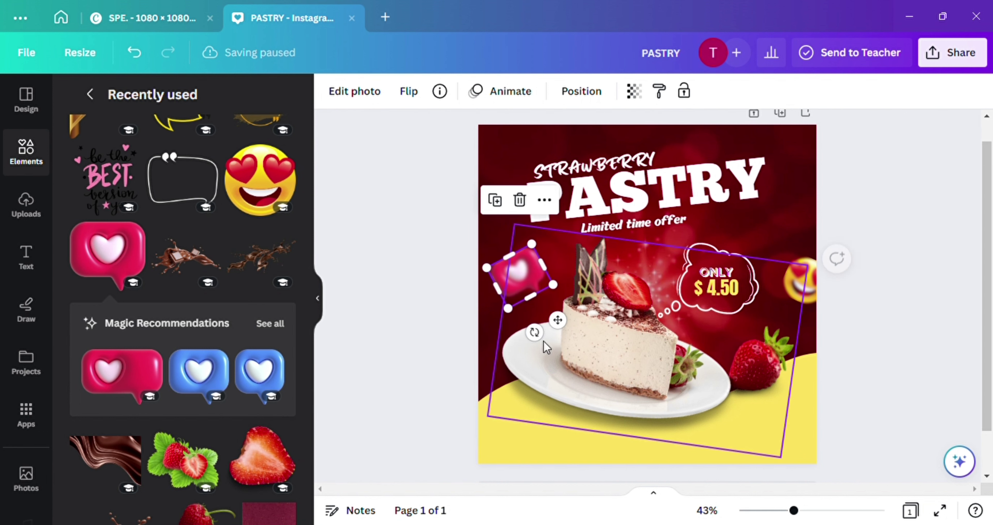
left_click(443, 293)
left_click(509, 282)
left_click_drag(511, 283, 509, 277)
left_click(765, 348)
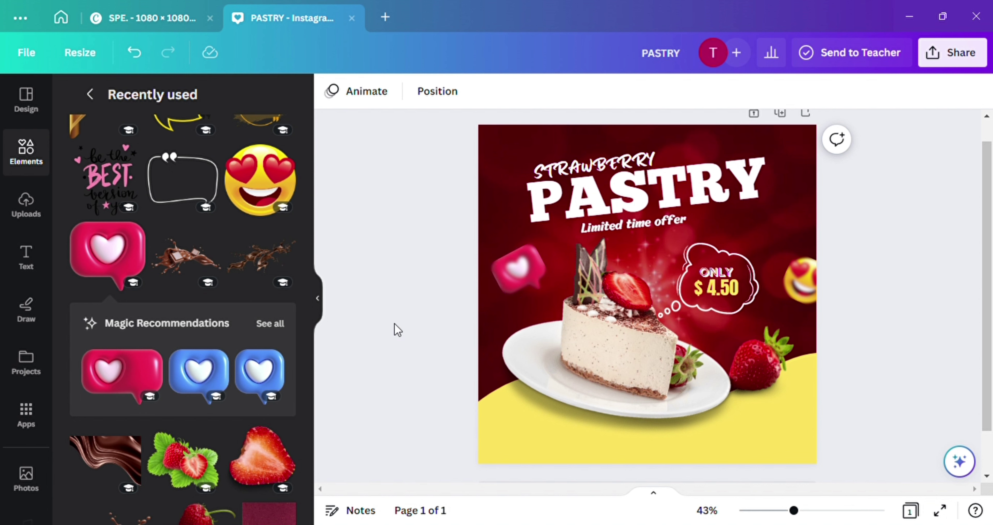
left_click(544, 277)
left_click_drag(549, 280, 554, 288)
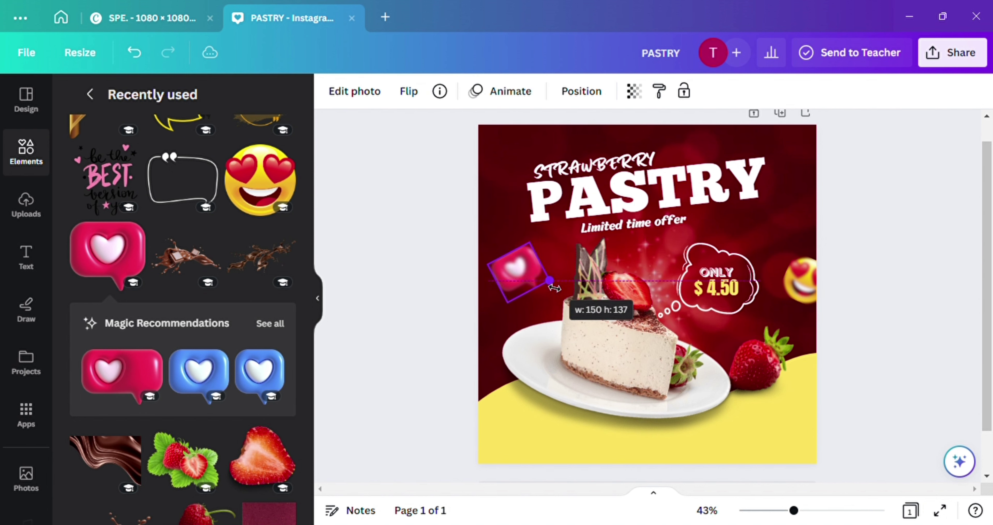
Enlarge the cake photo slightly and make a final heart bubble adjustment
left_click(610, 353)
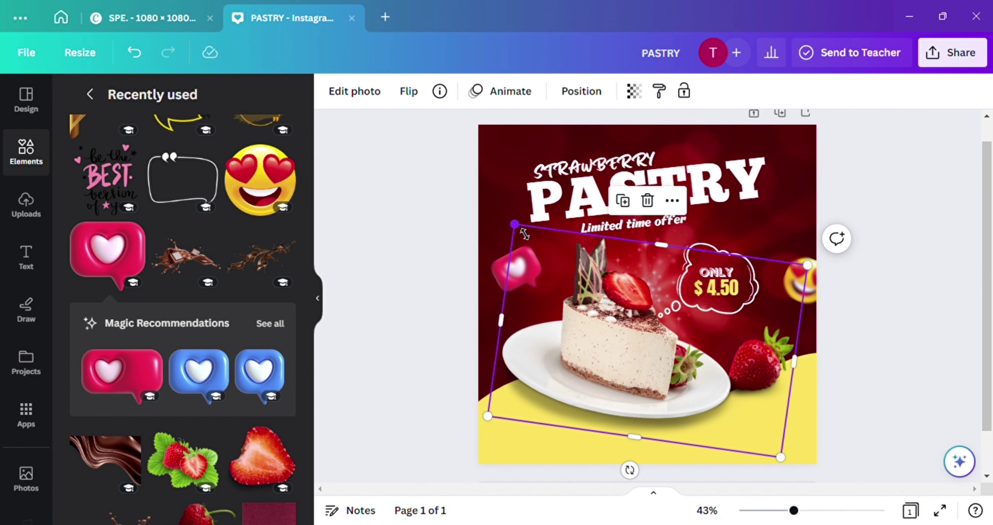
left_click_drag(524, 233, 518, 228)
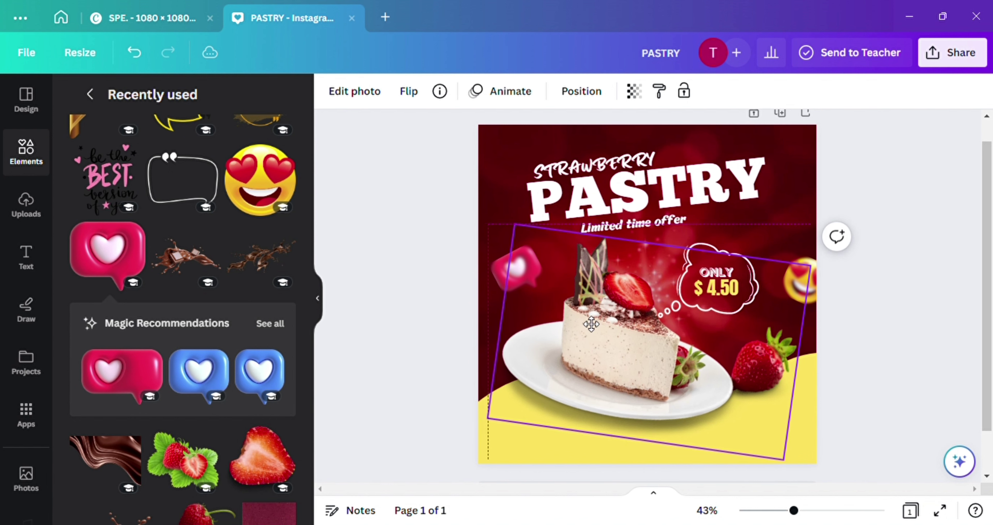
left_click(453, 304)
left_click_drag(516, 268, 516, 285)
left_click(399, 304)
scroll(110, 426, "down", 3)
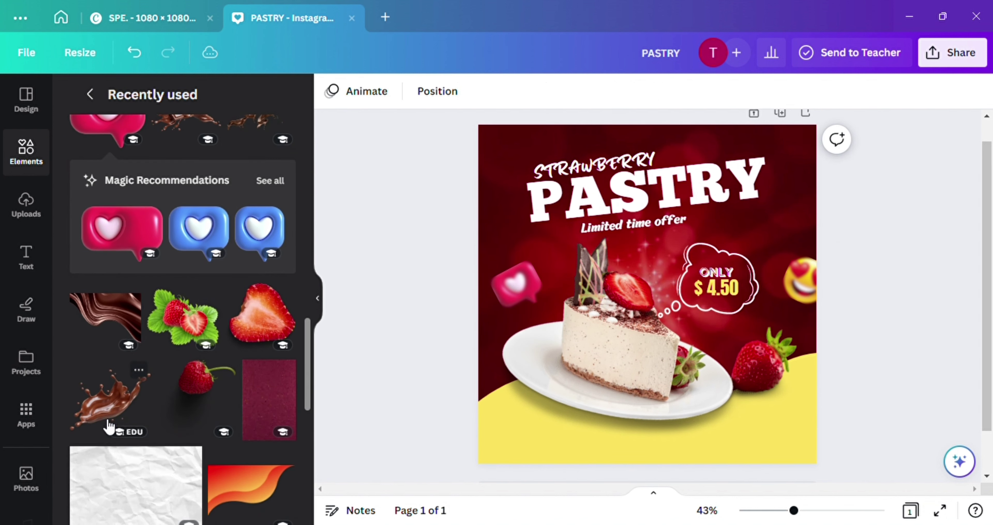
Add the leafy strawberries element, shrunk into the top-right corner
left_click(183, 315)
left_click_drag(494, 317, 666, 331)
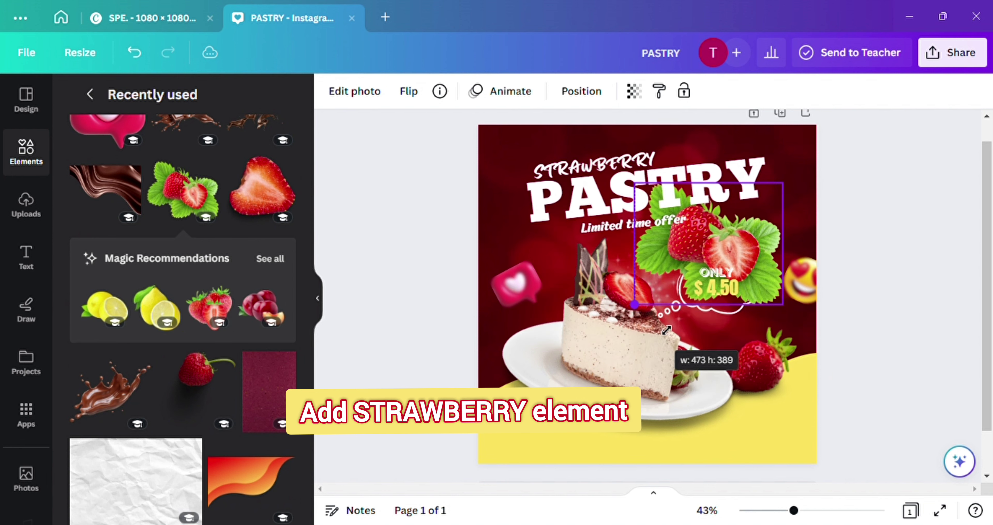
left_click_drag(735, 252, 810, 147)
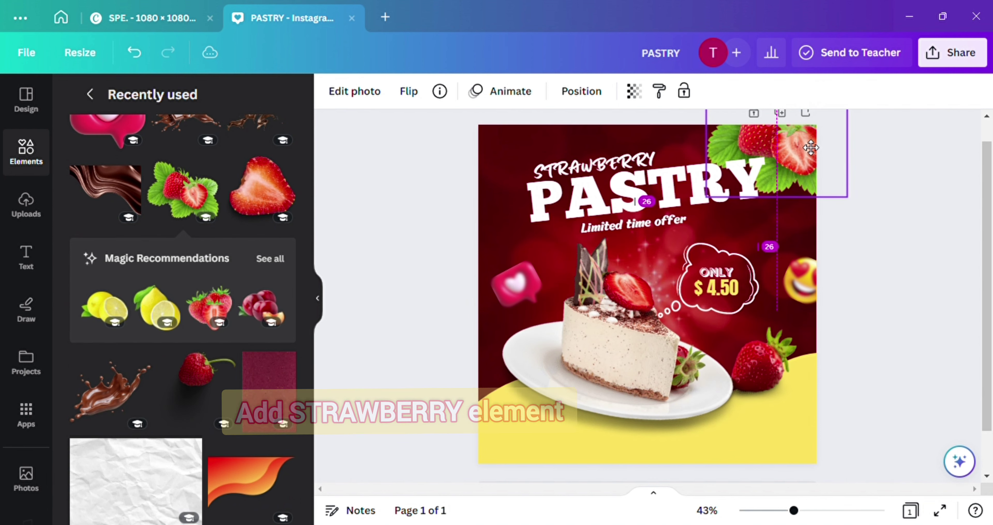
left_click(903, 183)
Add a strawberry half, shrunk and placed beside the P of PASTRY
left_click(266, 201)
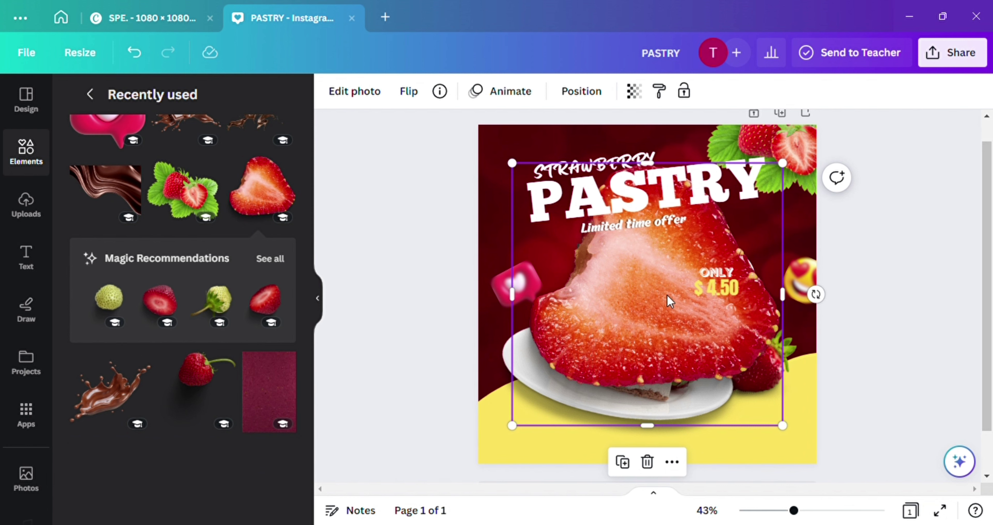
left_click_drag(667, 295, 642, 311)
left_click_drag(763, 189, 514, 197)
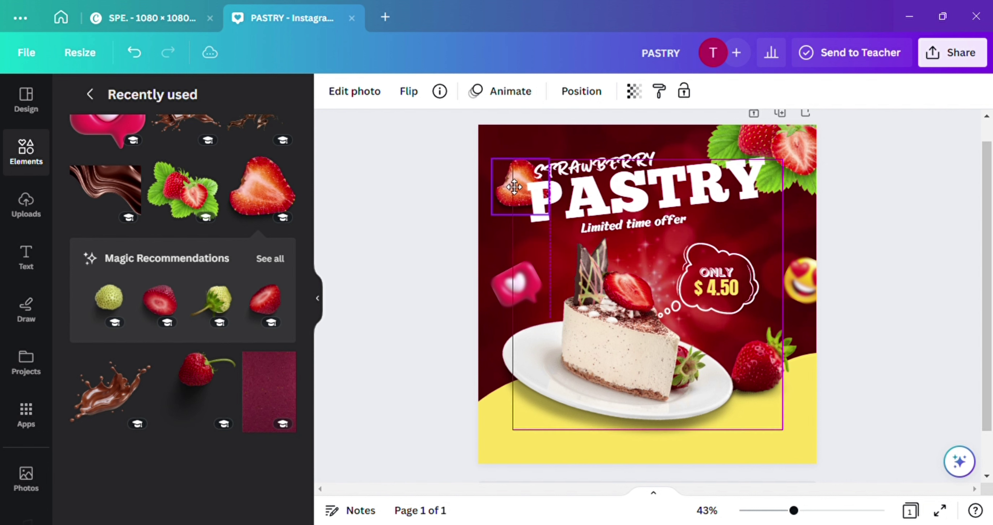
left_click_drag(502, 156, 513, 179)
left_click(525, 208)
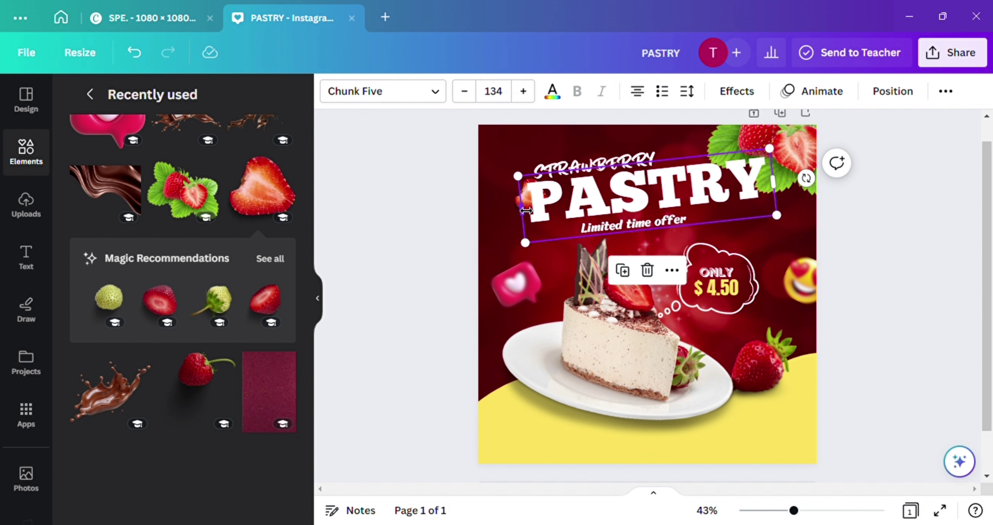
left_click(519, 204)
mouse_move(516, 215)
left_mouse_down()
mouse_move(570, 161)
mouse_move(503, 214)
left_mouse_up()
Bring the strawberry half forward in front of the P and resize it to about 86×83
left_click(581, 91)
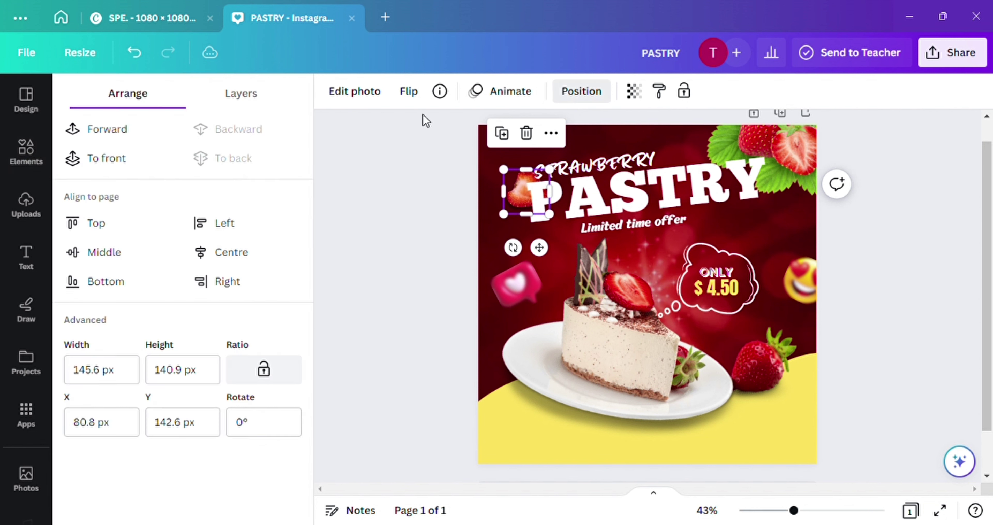
left_click(126, 129)
left_click_drag(556, 178, 541, 178)
left_click_drag(545, 258, 546, 245)
mouse_move(548, 177)
left_mouse_down()
mouse_move(532, 175)
mouse_move(538, 170)
left_mouse_up()
left_click(593, 128)
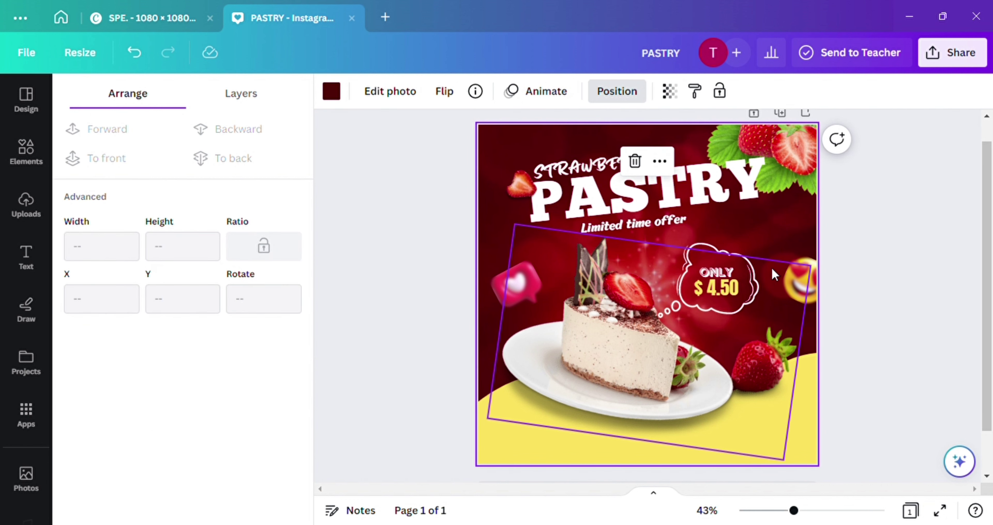
left_click(376, 189)
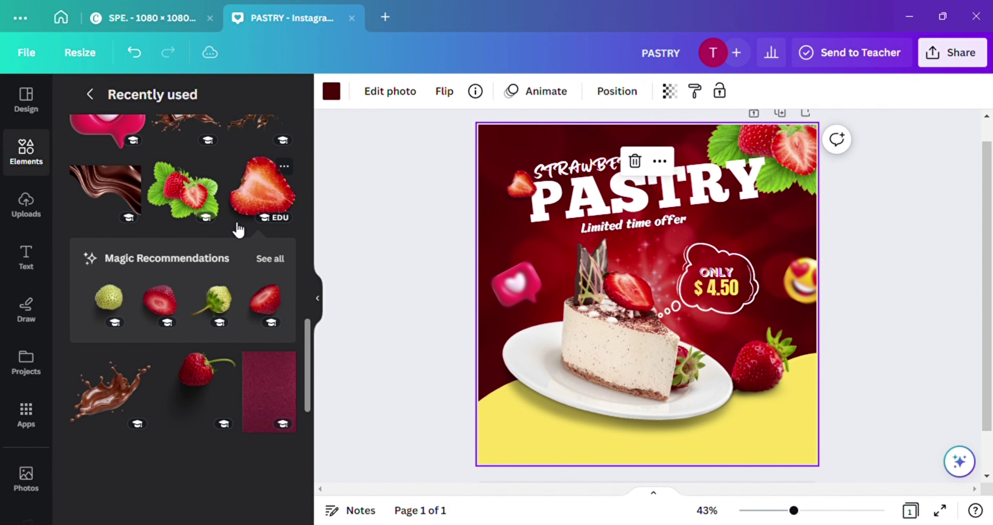
Add a small whole strawberry beside the $ 4.50 bubble, just above the heart-eyes emoji
left_click(213, 381)
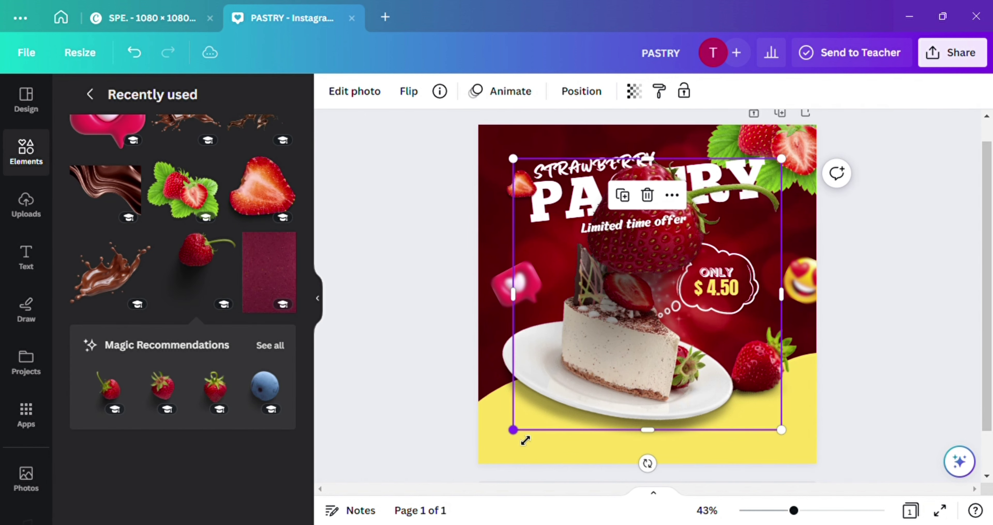
left_click_drag(518, 432, 683, 258)
left_click_drag(733, 201, 765, 252)
left_click_drag(763, 293, 779, 272)
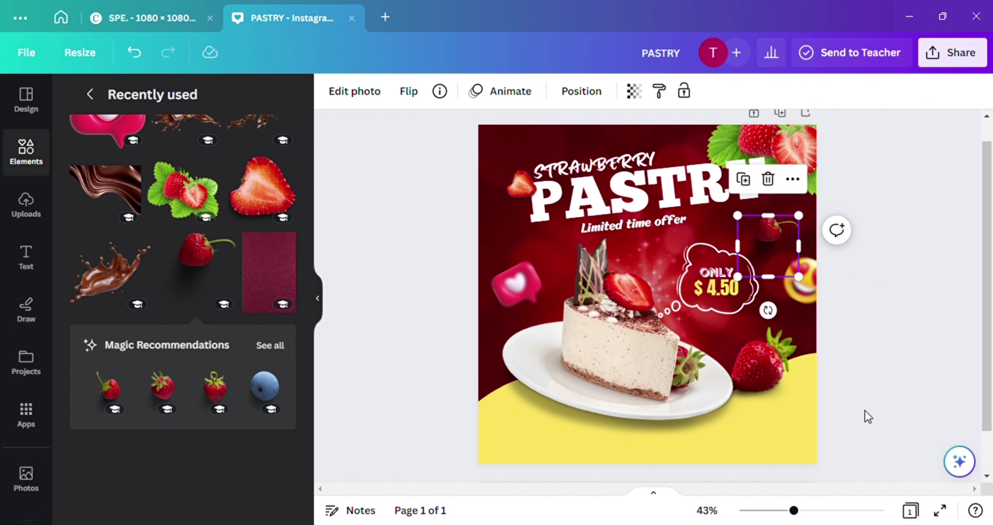
left_click(769, 249)
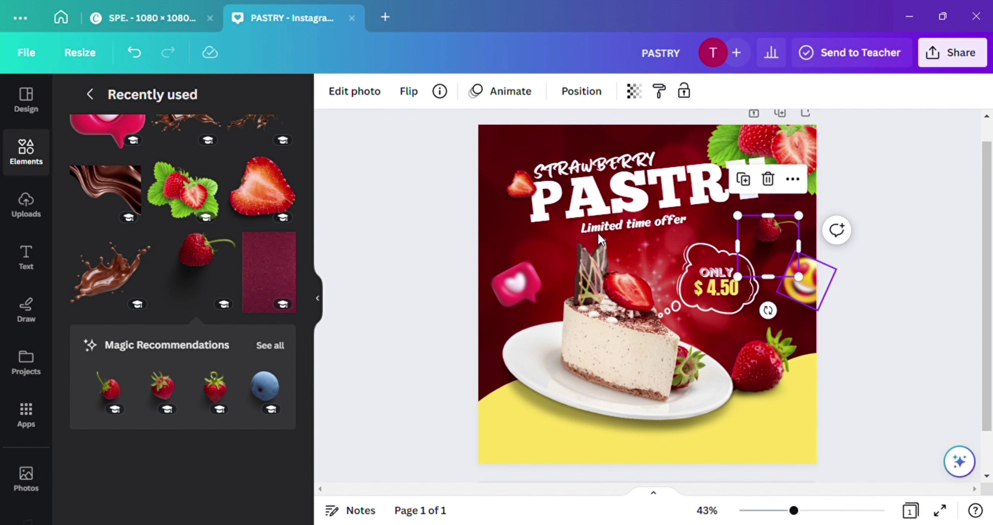
scroll(197, 317, "up", 10)
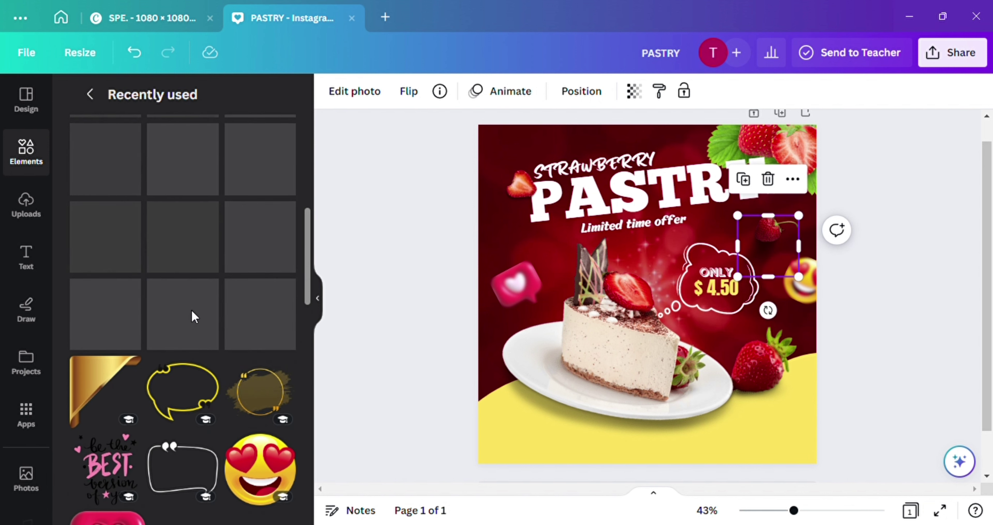
scroll(195, 317, "up", 2)
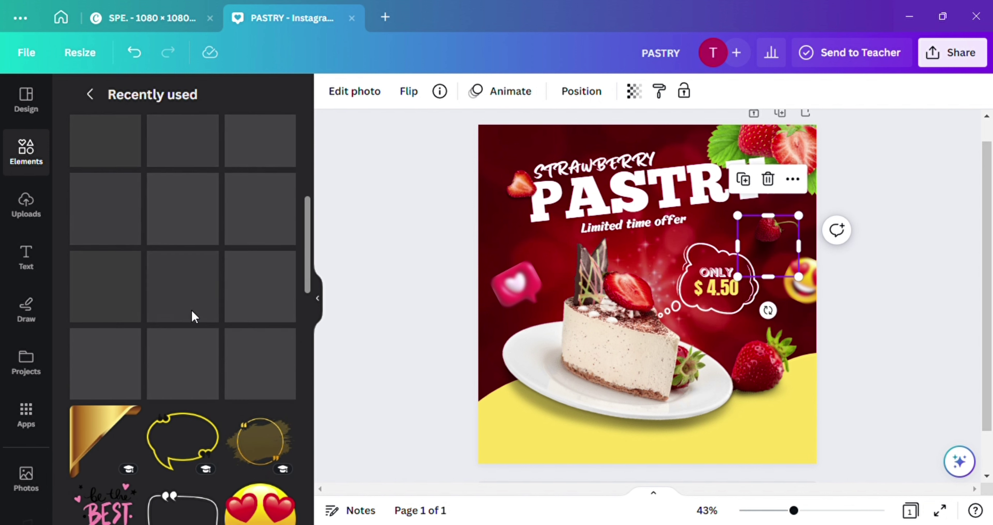
left_click(452, 228)
scroll(531, 205, "up", 3)
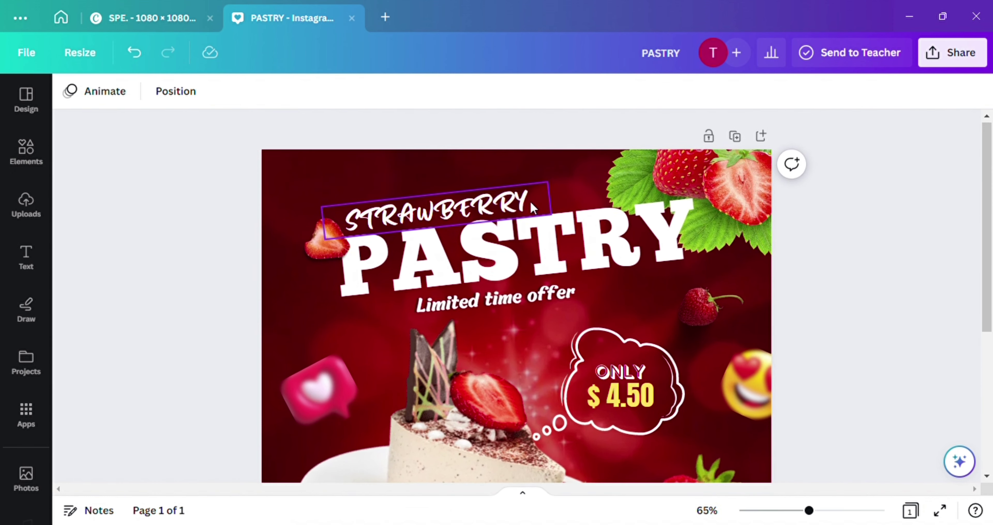
Duplicate the PASTRY title, make the copy Hollow, and layer it slightly offset behind the solid one
left_click(541, 240)
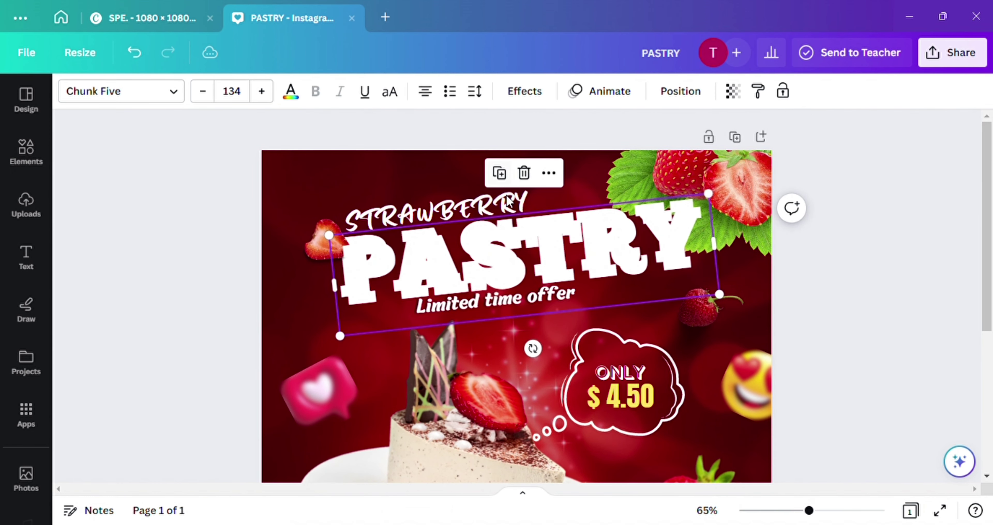
left_click_drag(517, 220, 517, 227)
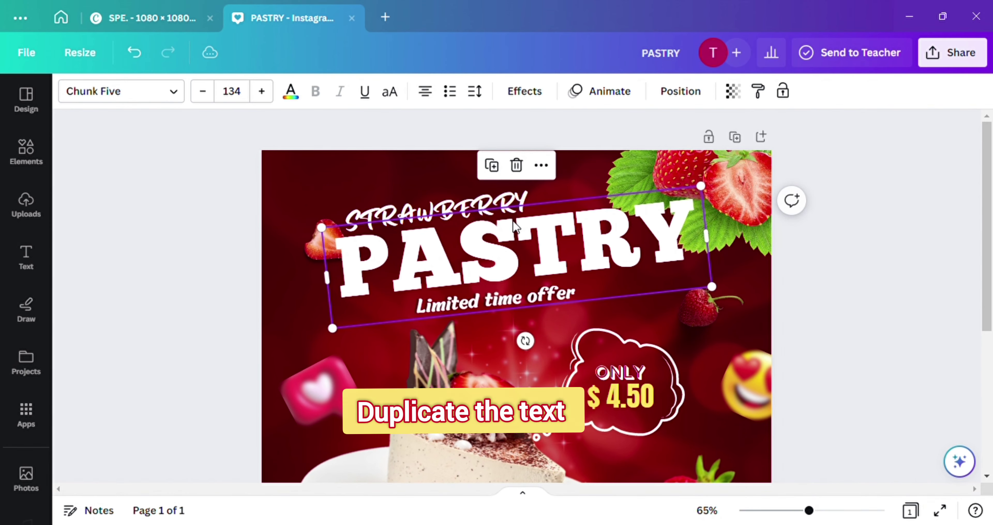
left_click(525, 92)
left_click(103, 272)
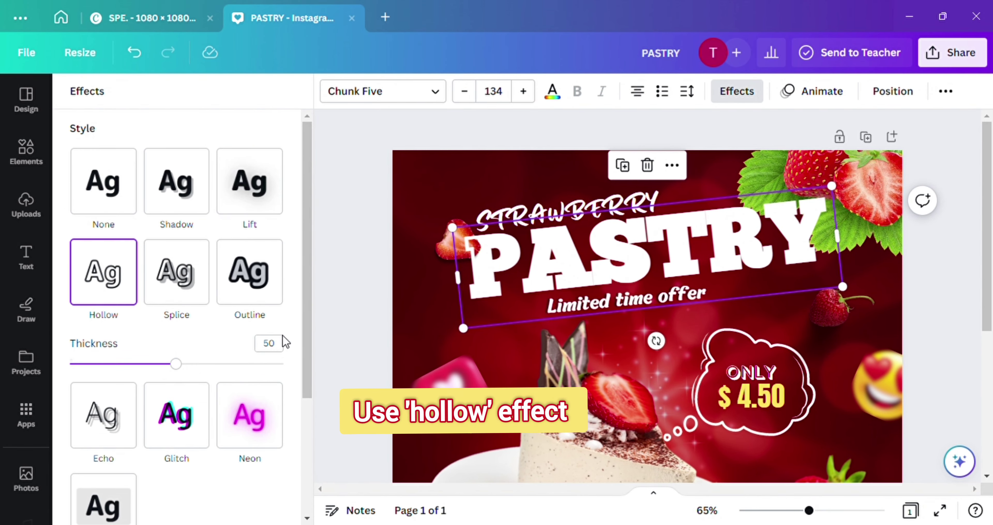
left_click_drag(574, 275, 500, 234)
left_click(694, 272)
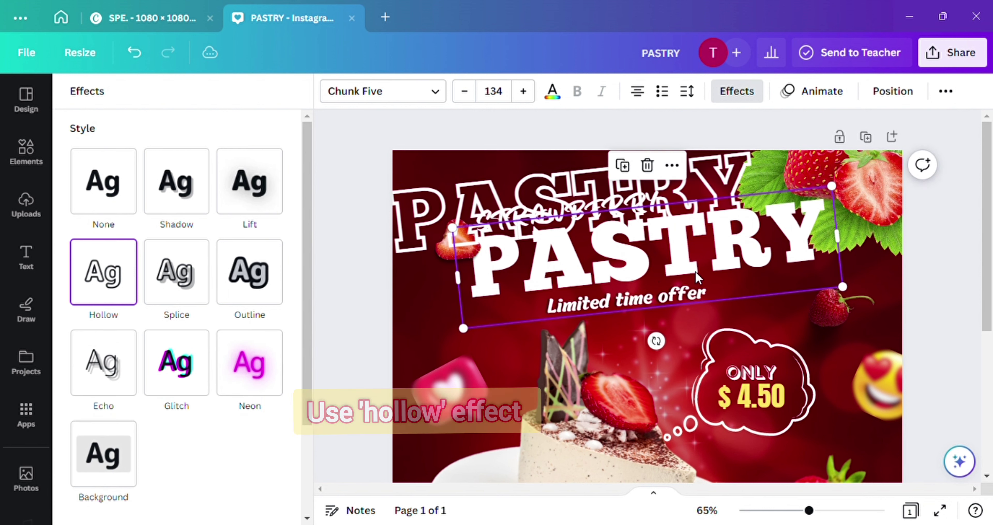
left_click(893, 91)
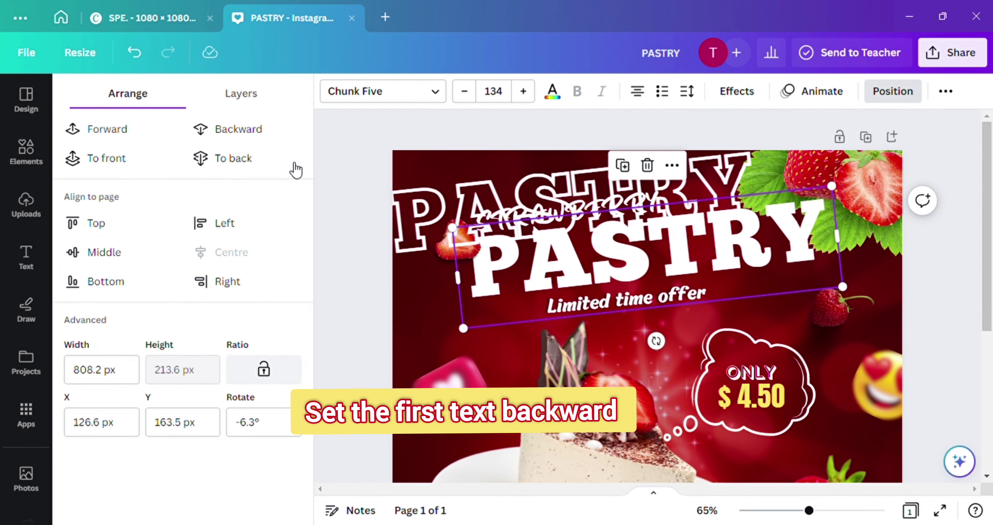
left_click_drag(500, 192, 563, 234)
left_click(873, 193)
Nudge the top-right strawberry photo slightly down-right, then show the Elements library
left_click_drag(874, 193, 875, 202)
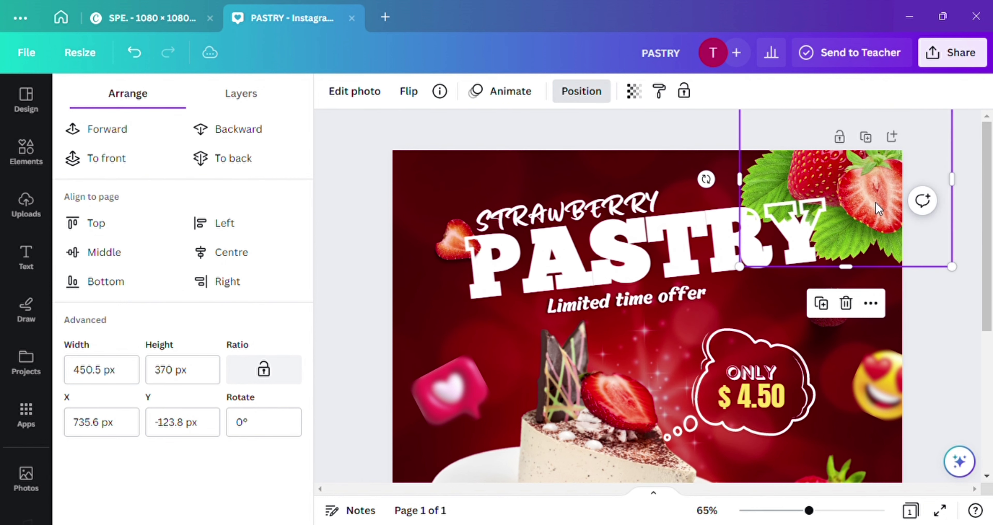
scroll(899, 219, "down", 3)
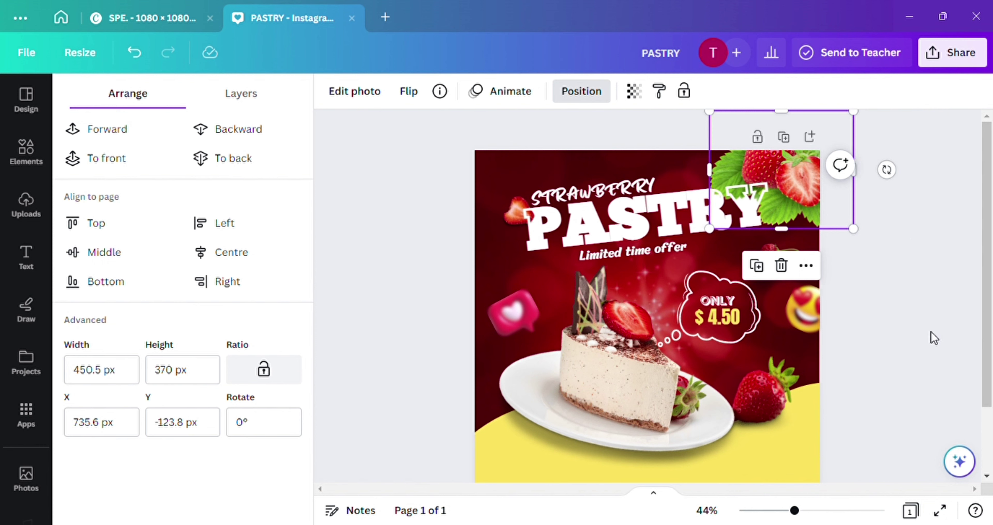
scroll(919, 345, "down", 1)
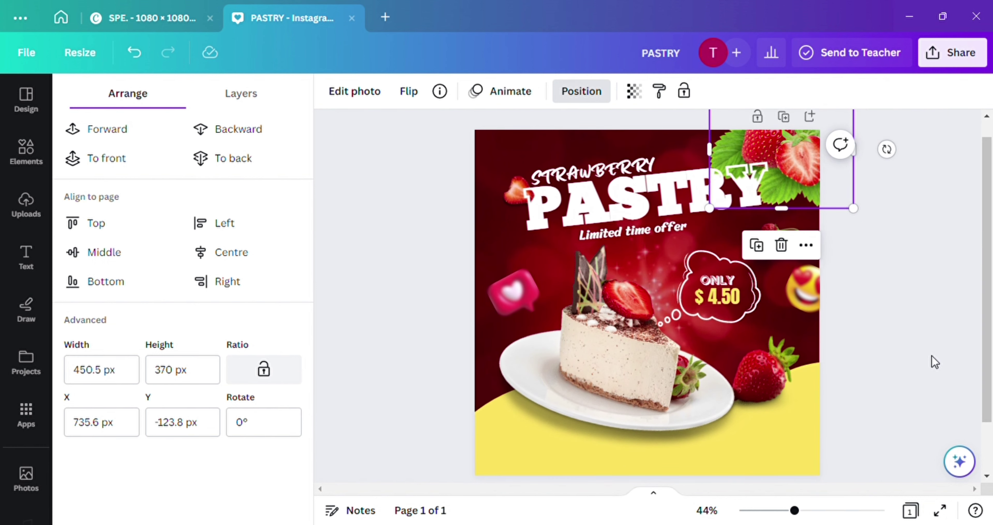
left_click(405, 266)
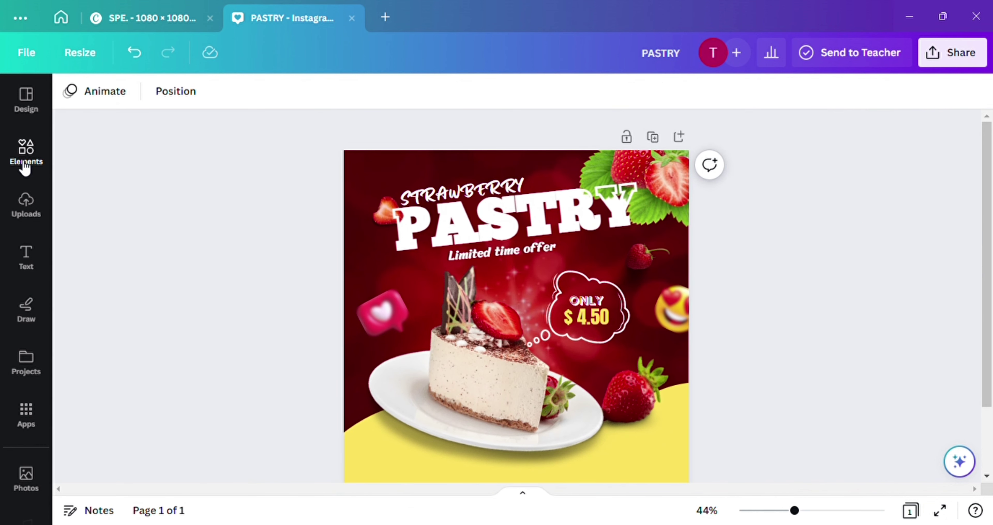
left_click(25, 162)
Add the red splash element to the top-left corner and recolour it white
scroll(195, 195, "down", 2)
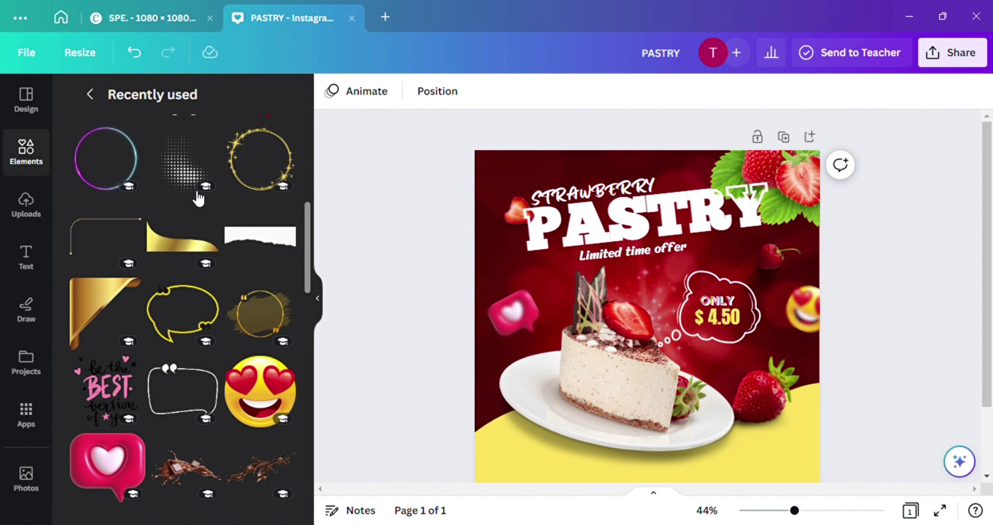
scroll(200, 195, "up", 10)
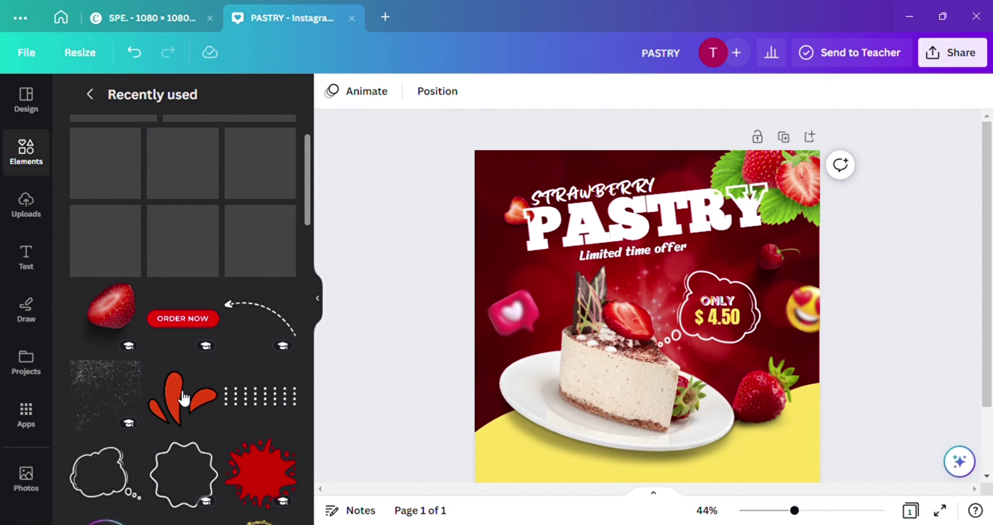
left_click(195, 405)
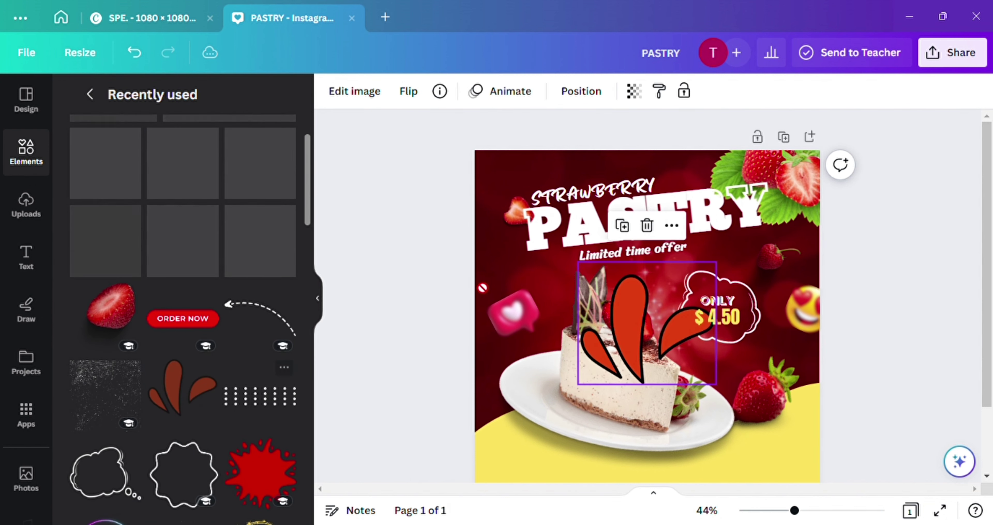
left_click_drag(195, 405, 575, 296)
left_click_drag(631, 322, 528, 214)
left_click(354, 91)
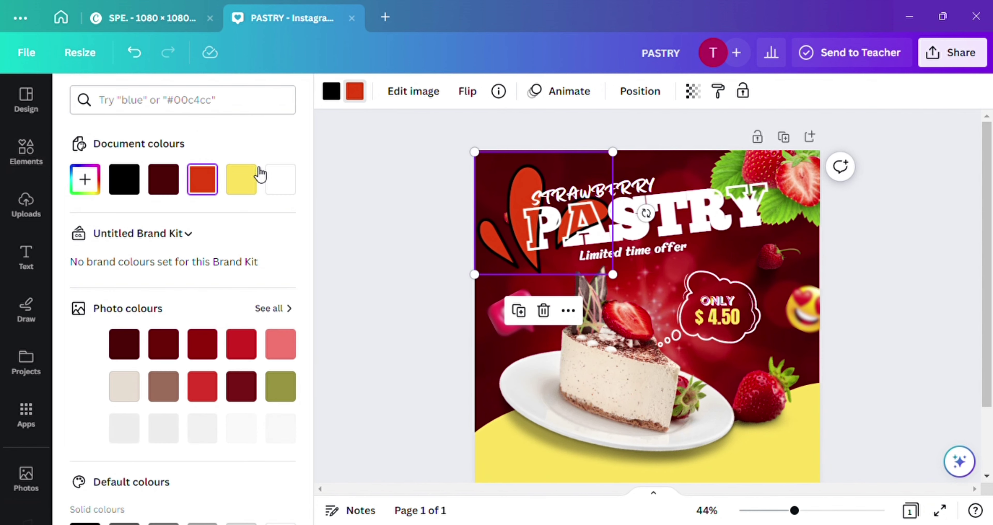
left_click(287, 178)
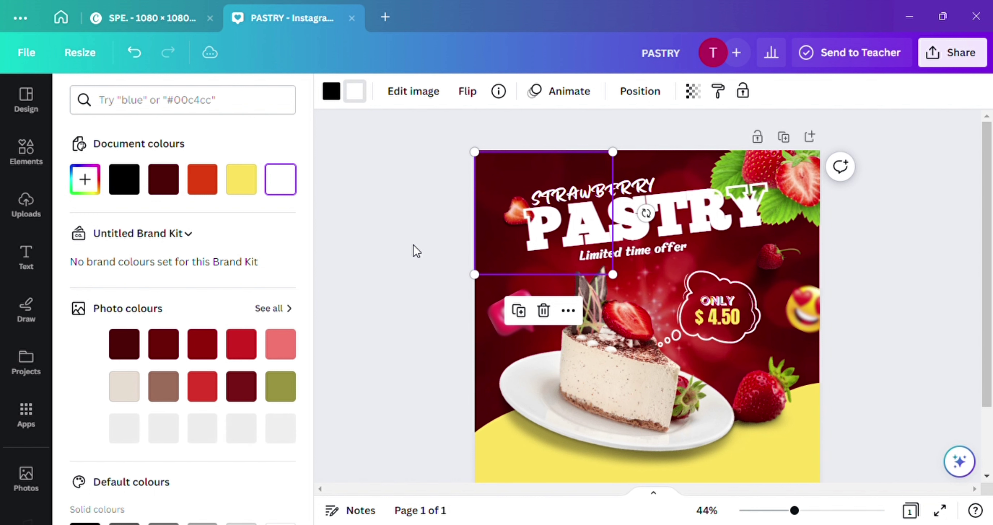
Shrink the white splash to a small accent beside STRAWBERRY, then add a large strawberry
left_click(417, 251)
left_click_drag(531, 189, 533, 188)
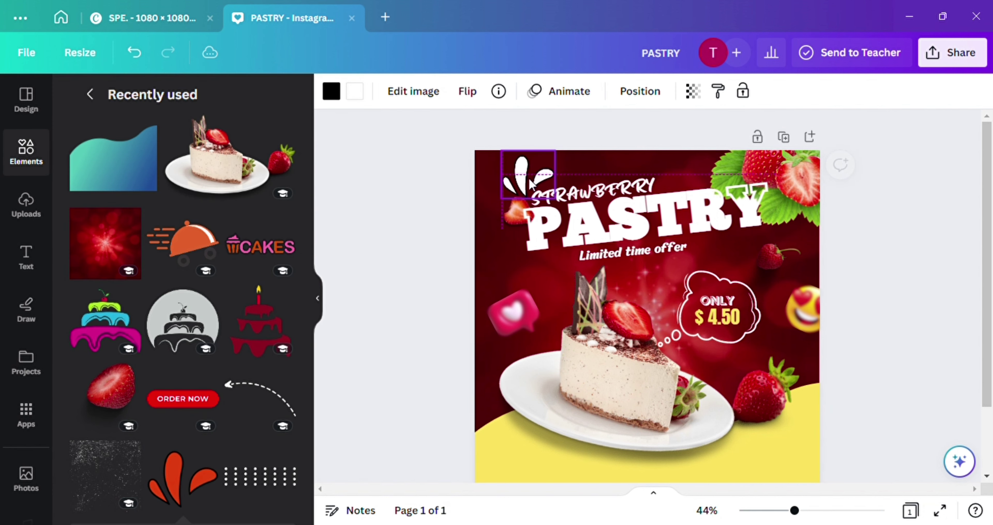
left_click_drag(559, 159, 533, 187)
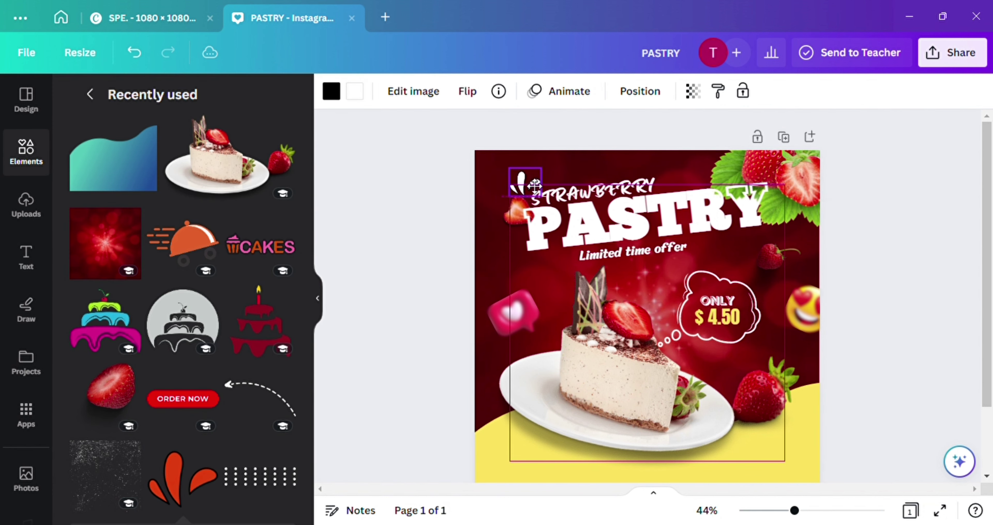
left_click(584, 193)
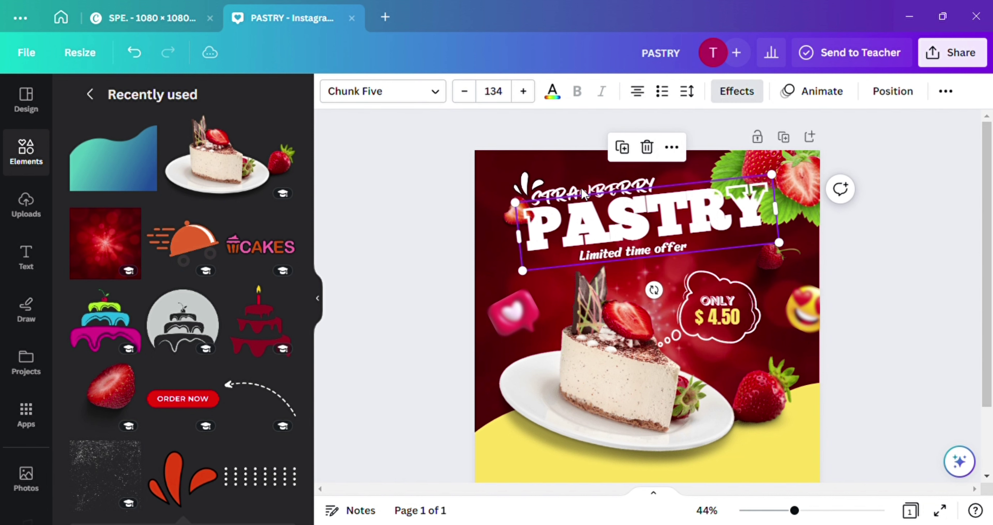
left_click(584, 193)
left_click(411, 179)
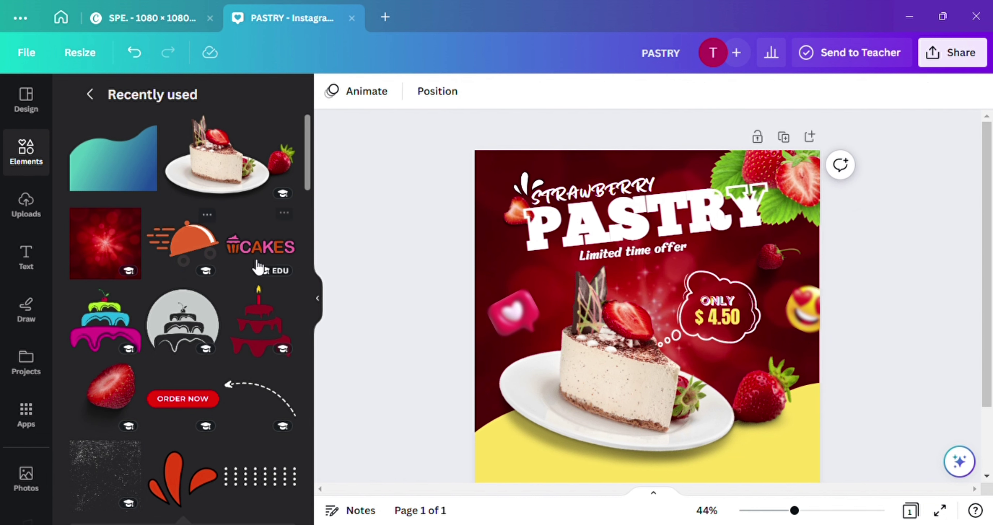
scroll(266, 265, "down", 2)
left_click(110, 293)
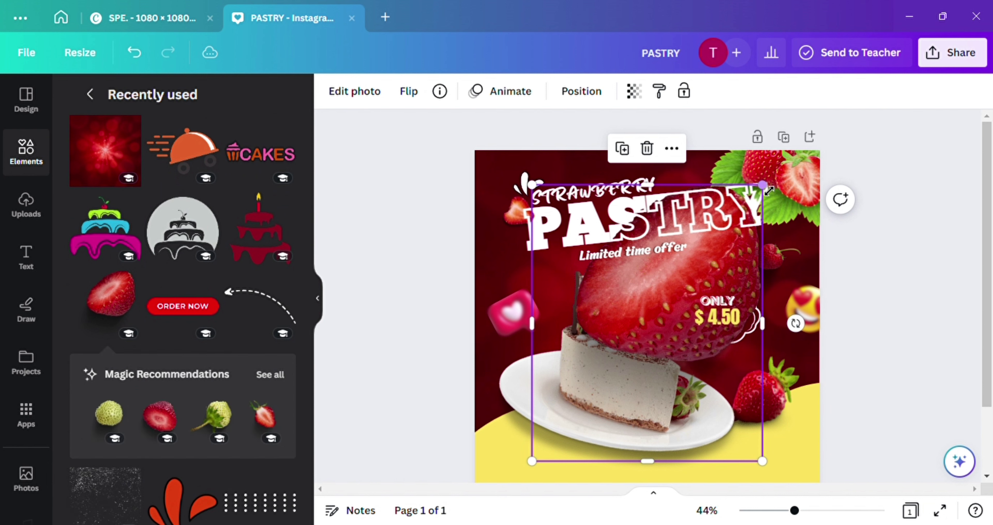
Shrink the strawberry, blur it at intensity 100, and place it left of the Limited time offer line
left_click_drag(772, 196, 559, 277)
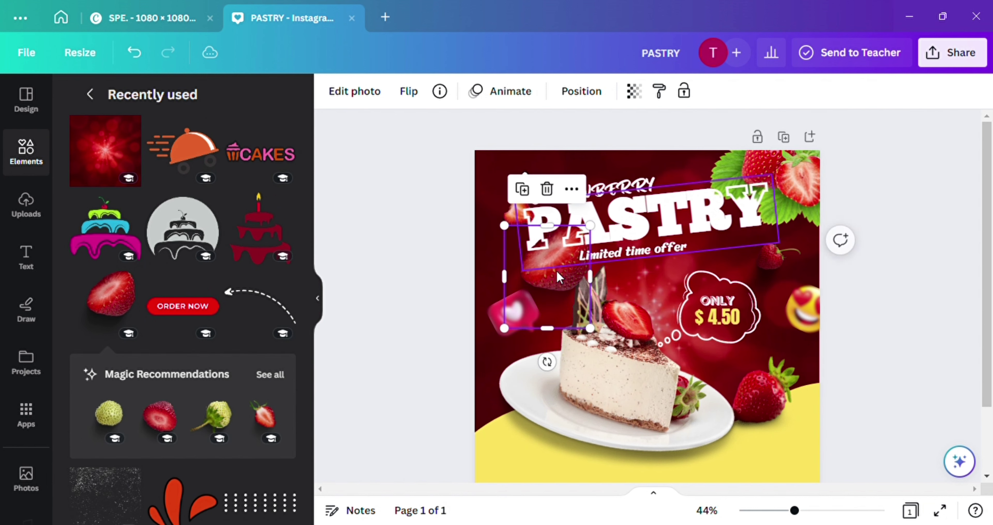
left_click_drag(592, 235, 564, 255)
left_click(379, 91)
scroll(216, 412, "down", 2)
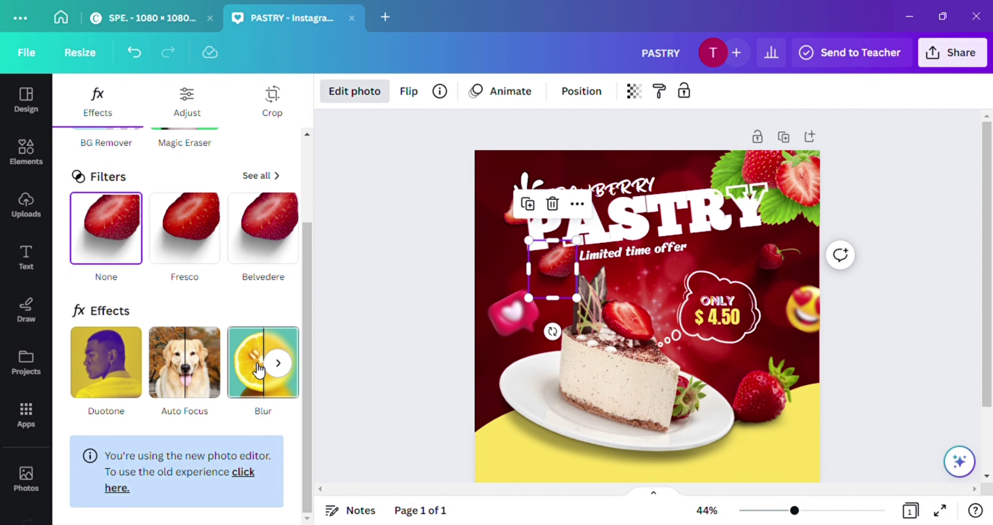
left_click(261, 362)
left_click_drag(244, 158, 319, 175)
key("Escape")
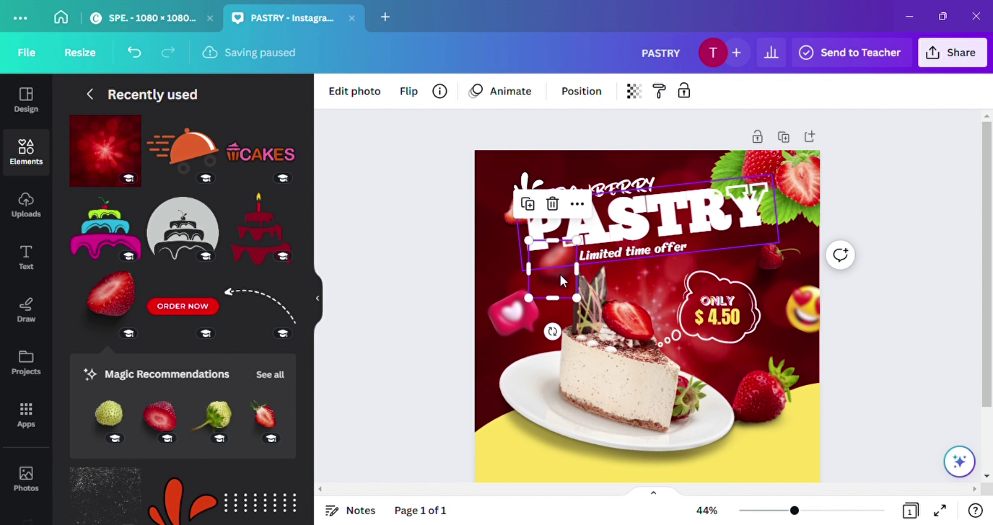
left_click_drag(562, 280, 574, 283)
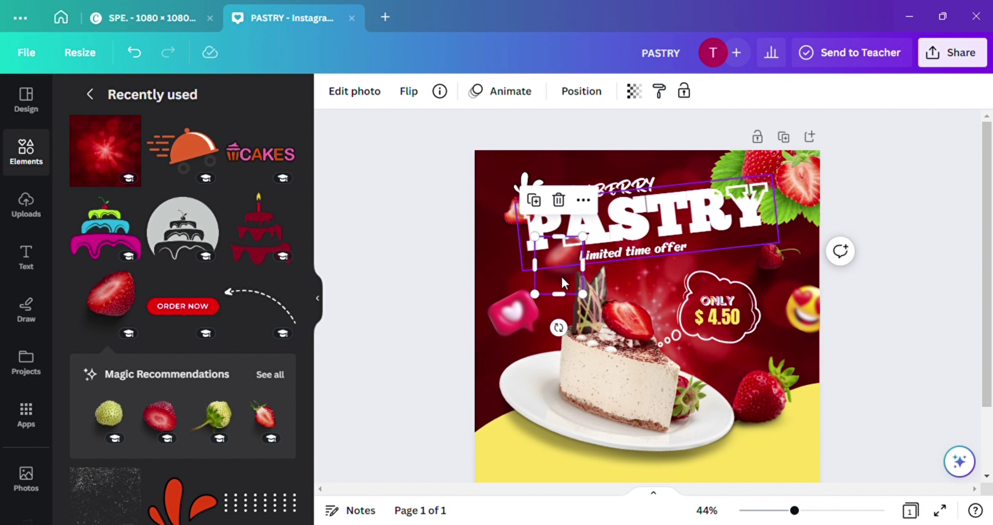
left_click(520, 291)
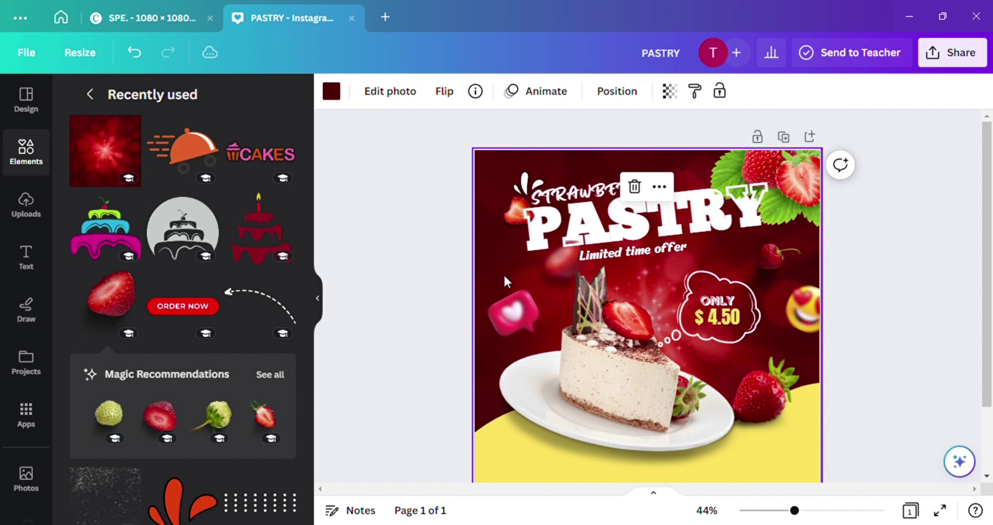
left_click(409, 323)
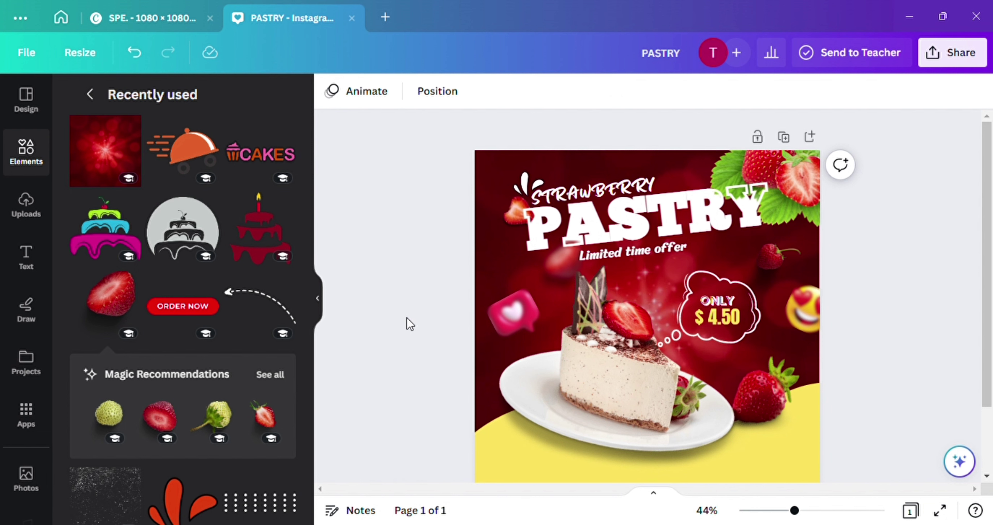
scroll(409, 324, "down", 1)
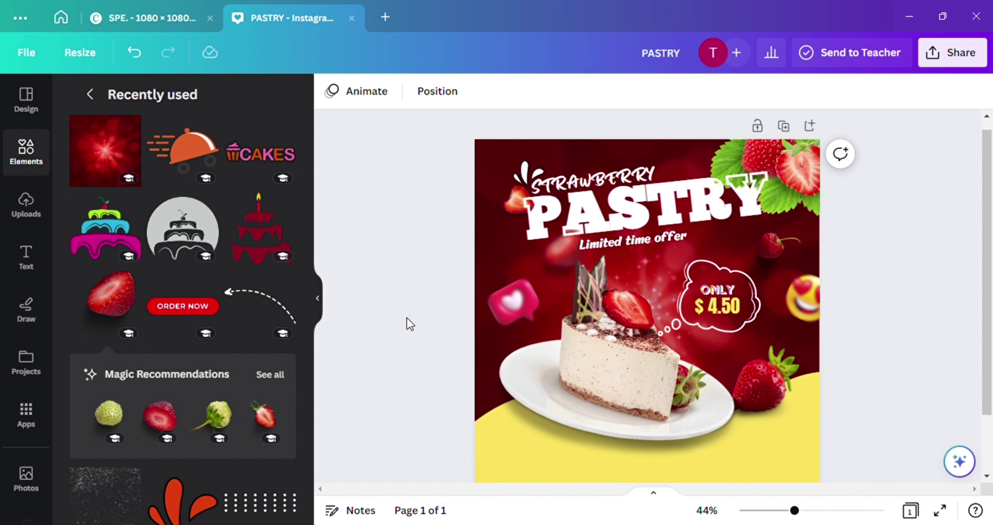
Search Elements for 'DOTS' and add a white dot grid, shrunk and moved toward the top-left
left_click(91, 95)
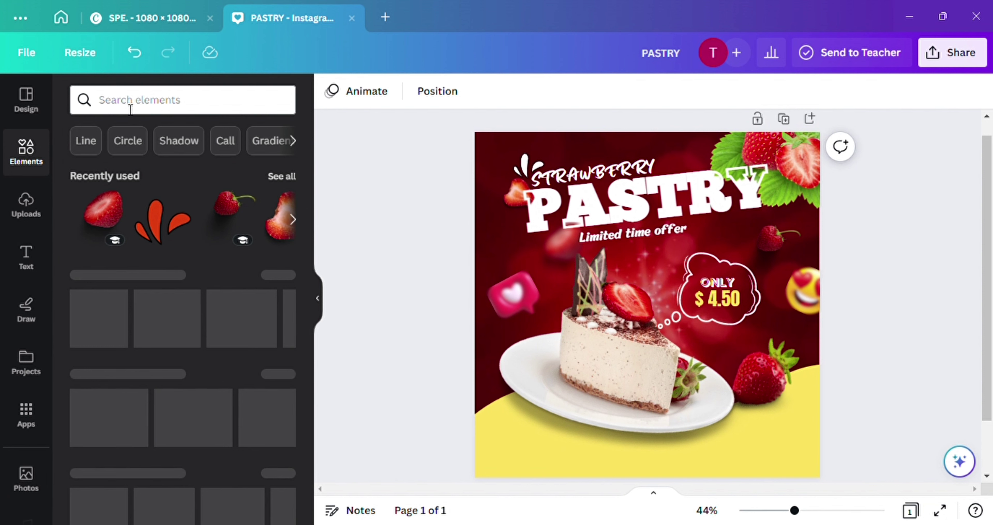
left_click(129, 102)
type("DOTS")
key("Return")
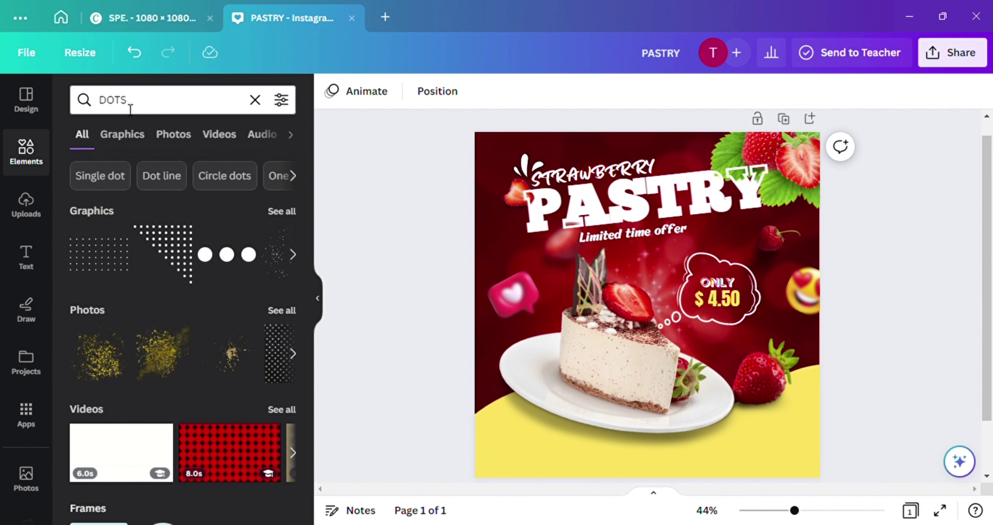
left_click(127, 259)
left_click(331, 91)
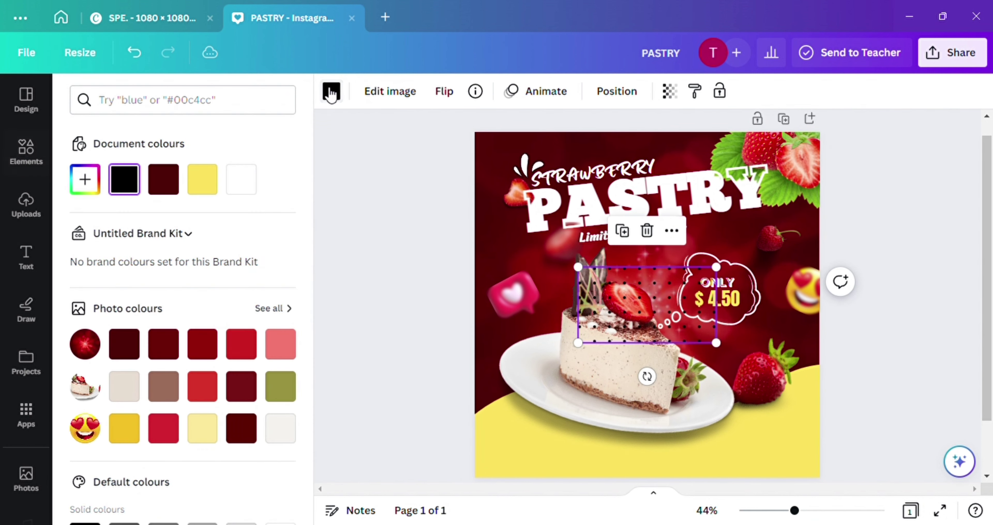
left_click(239, 187)
left_click_drag(716, 343, 526, 224)
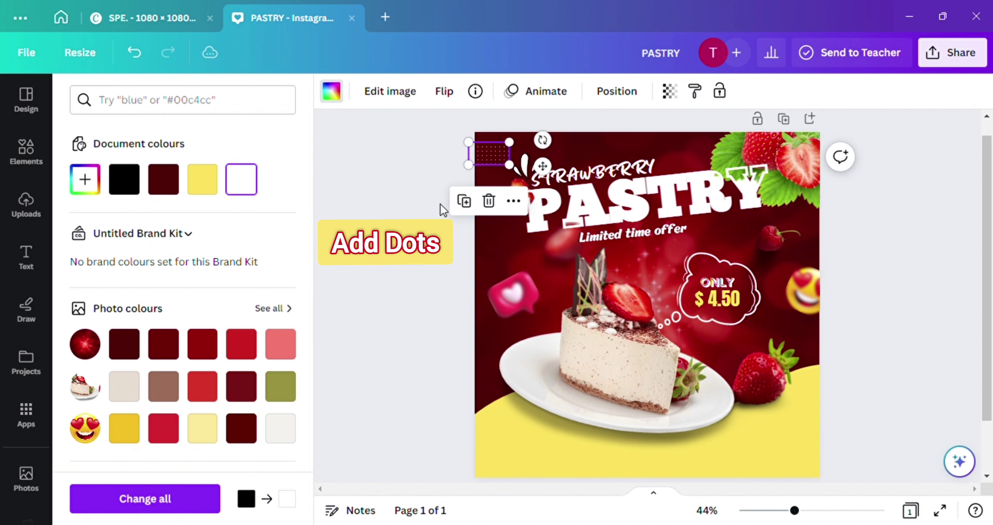
left_click(443, 210)
Add a second dot grid as a thin black strip at the yellow area's bottom-left
left_click(281, 211)
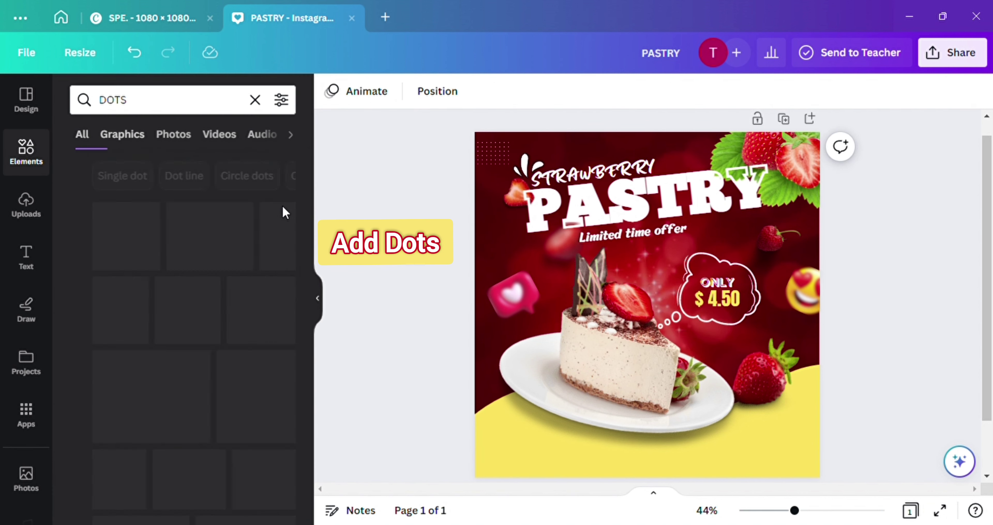
scroll(174, 373, "down", 3)
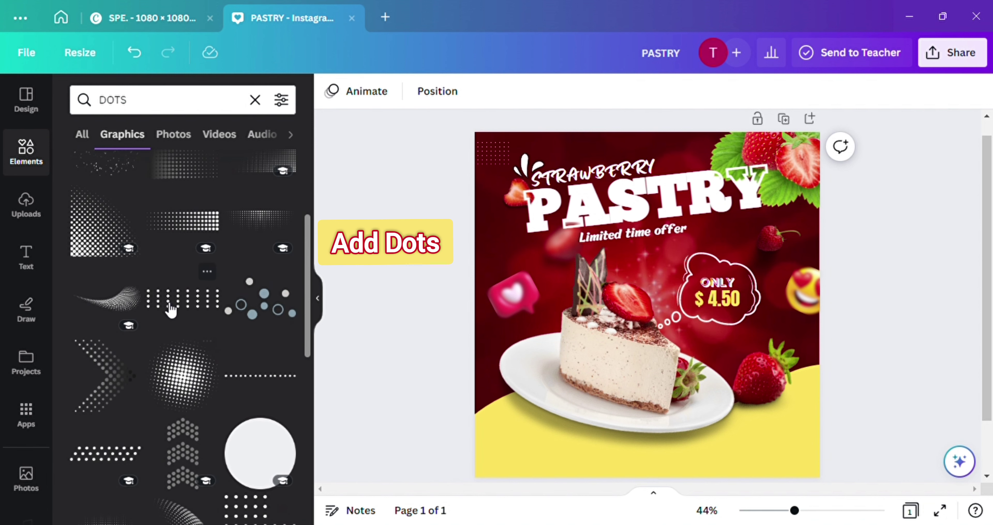
left_click(171, 304)
left_click_drag(727, 297, 663, 372)
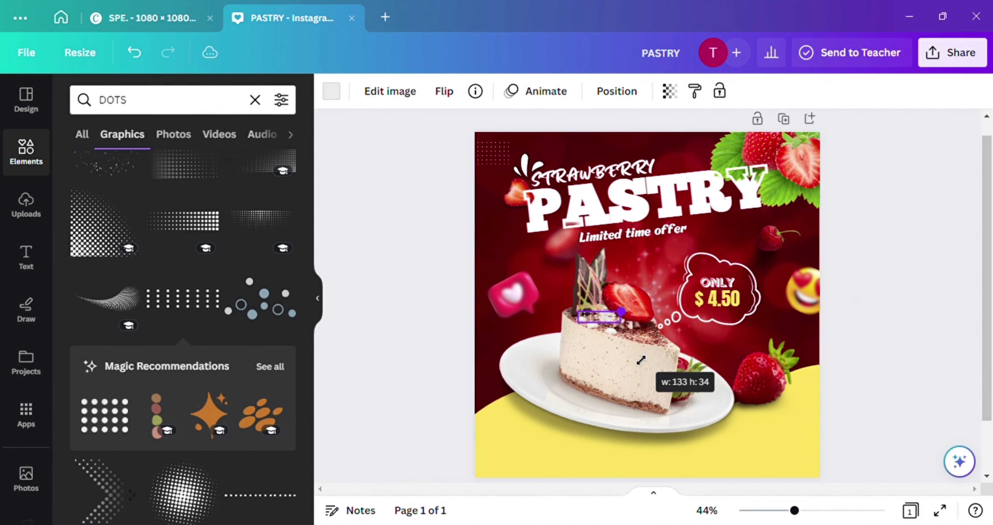
left_click(596, 408)
left_click_drag(596, 408, 531, 476)
scroll(521, 471, "down", 2)
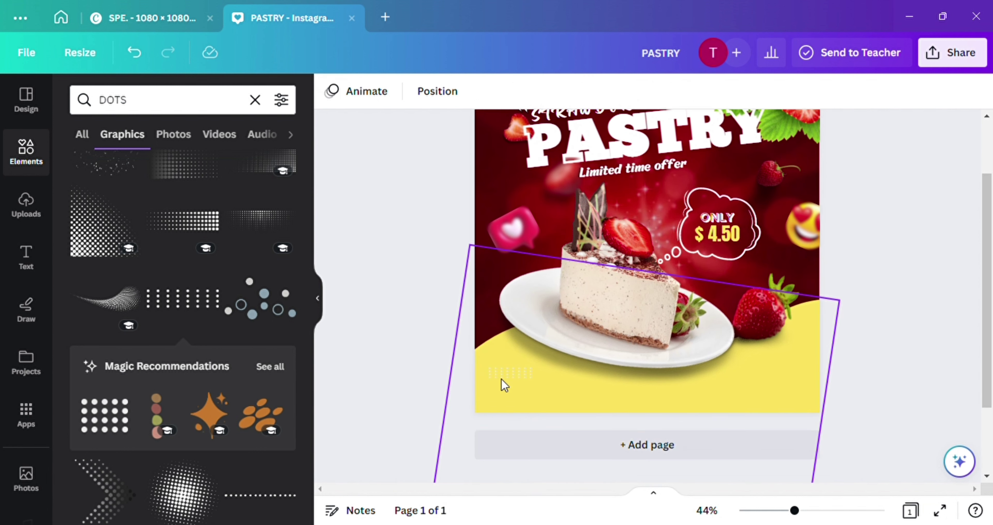
left_click(331, 91)
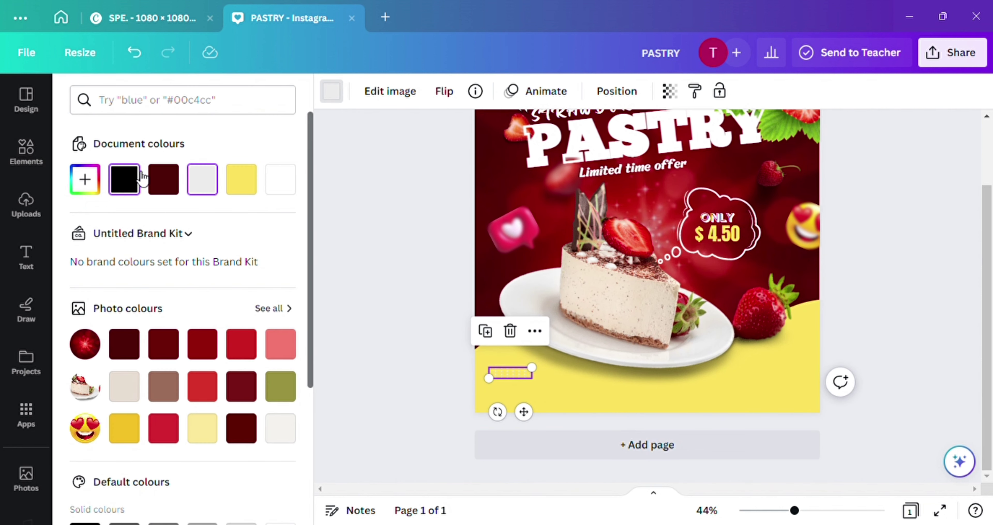
left_click(141, 177)
key("Escape")
Scroll through the DOTS graphics results
scroll(372, 370, "up", 2)
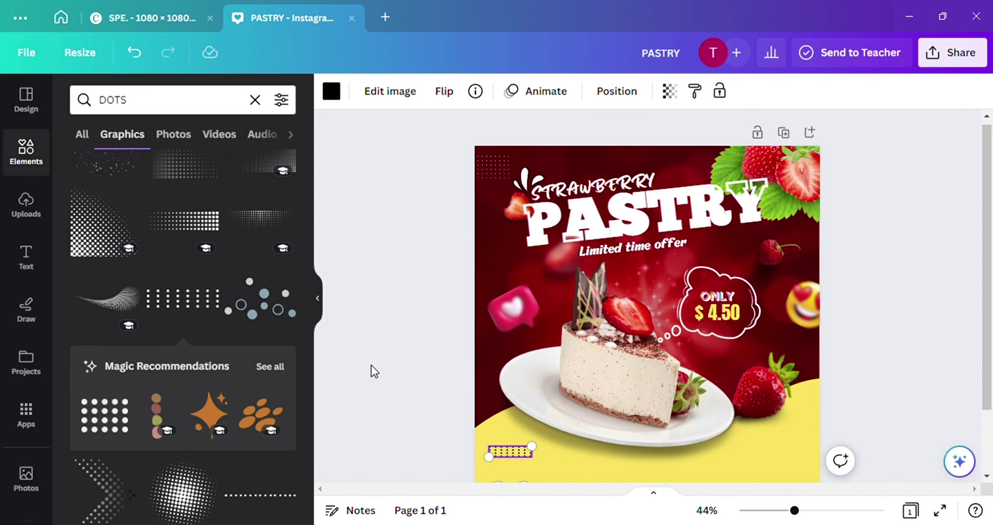
scroll(239, 275, "down", 6)
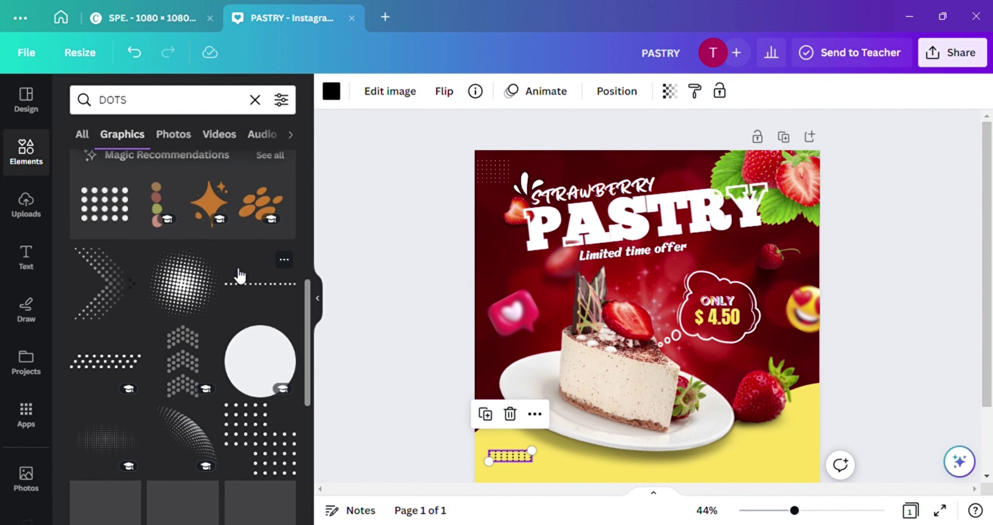
scroll(239, 275, "down", 1)
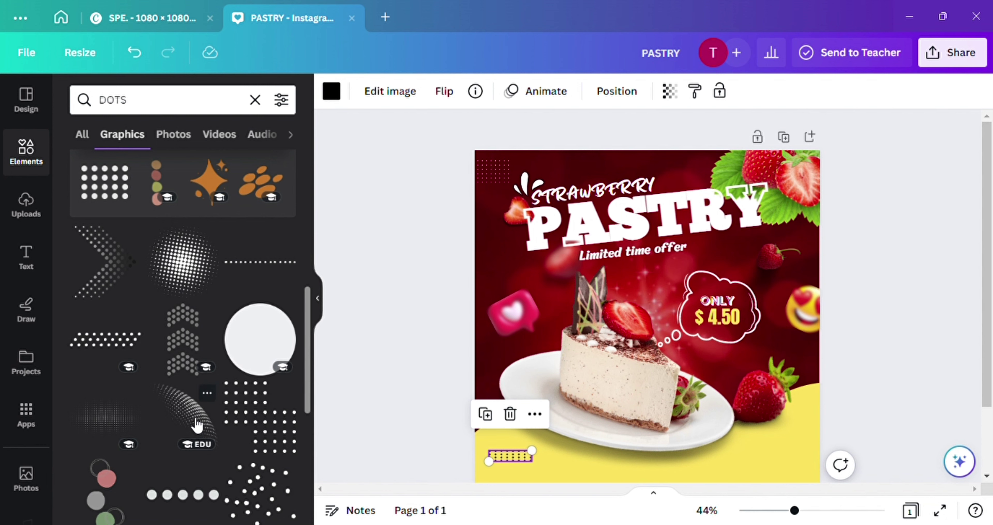
scroll(196, 426, "down", 10)
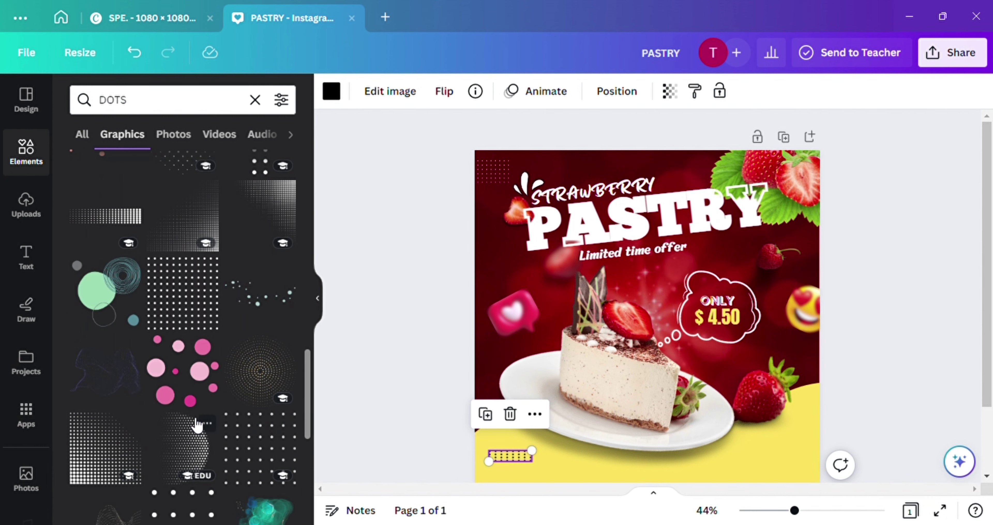
Add the halftone arc dot graphic, rotated into a diamond and enlarged over the cake's left side
left_click(187, 455)
left_click_drag(670, 346, 582, 389)
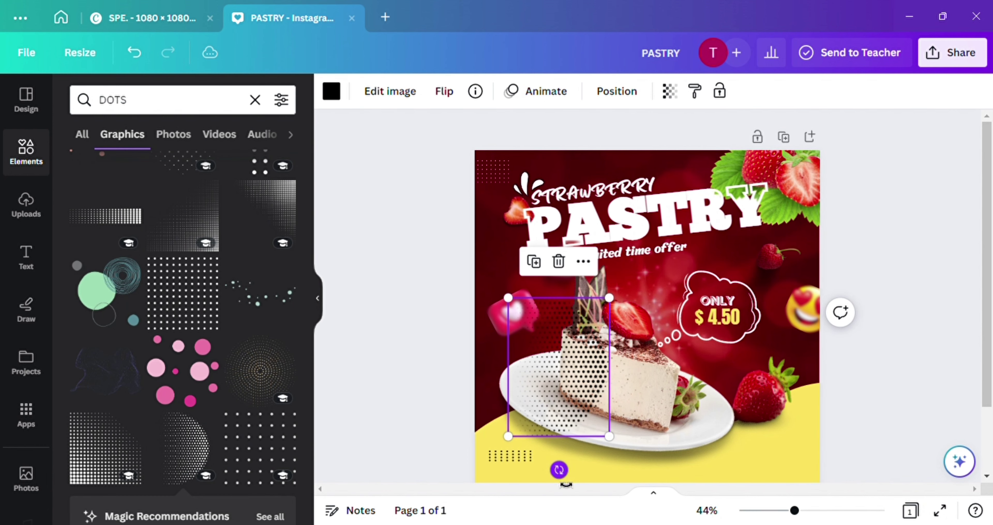
left_click_drag(559, 470, 433, 294)
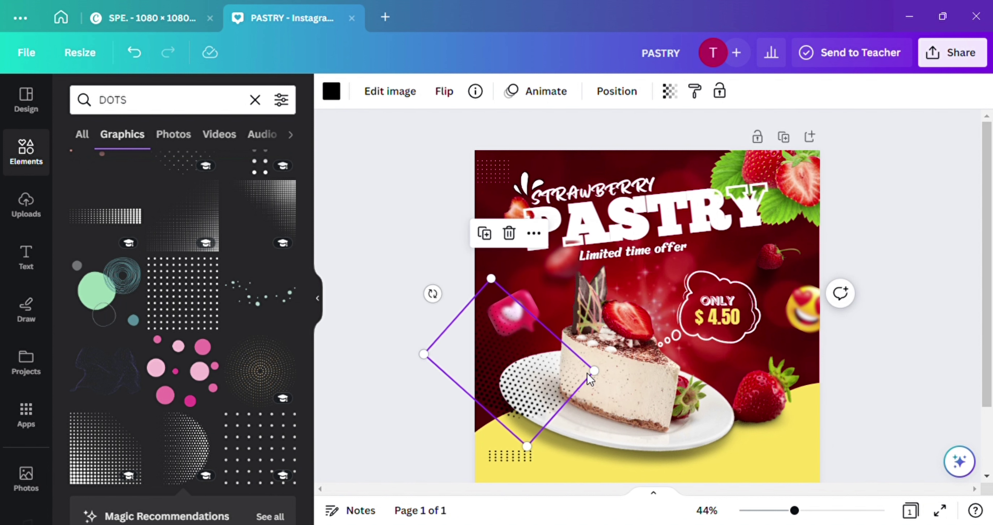
left_click_drag(594, 371, 678, 379)
left_click_drag(549, 385, 499, 376)
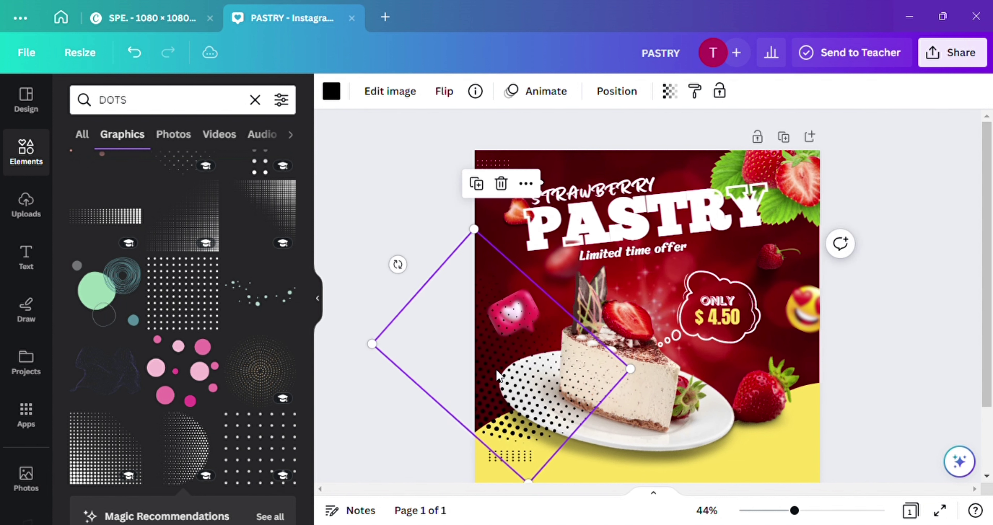
Make the halftone dots white, send them behind the cake, and fade them to transparency 28
left_click(332, 91)
left_click(241, 180)
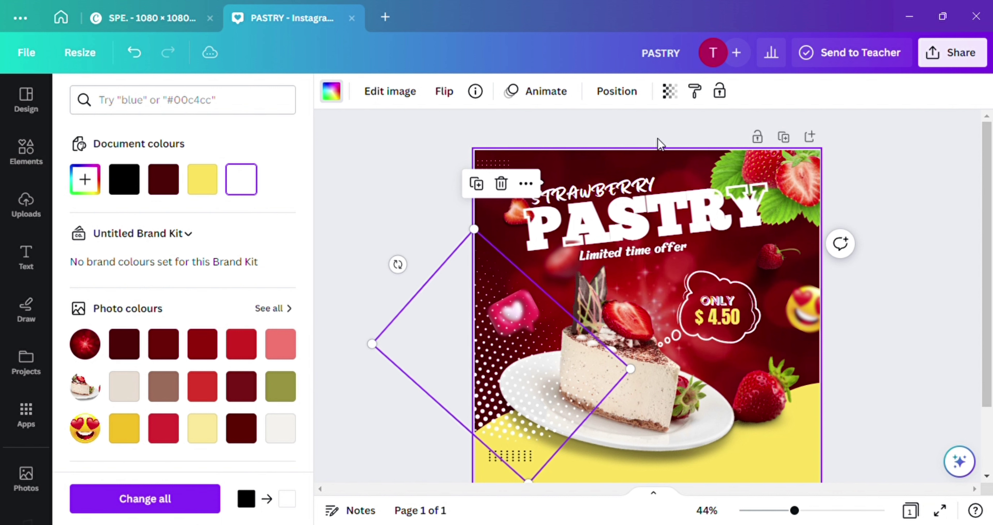
left_click(629, 99)
left_click(290, 160)
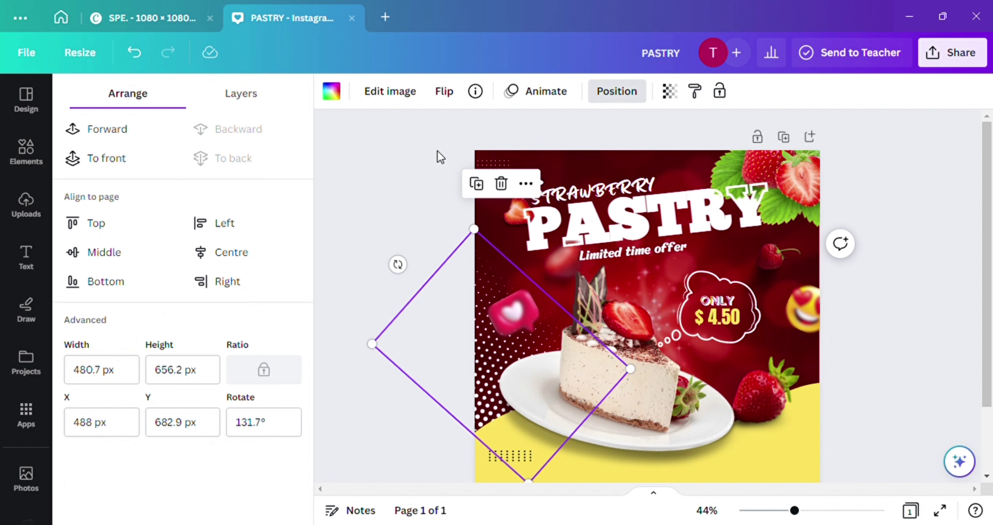
left_click(664, 101)
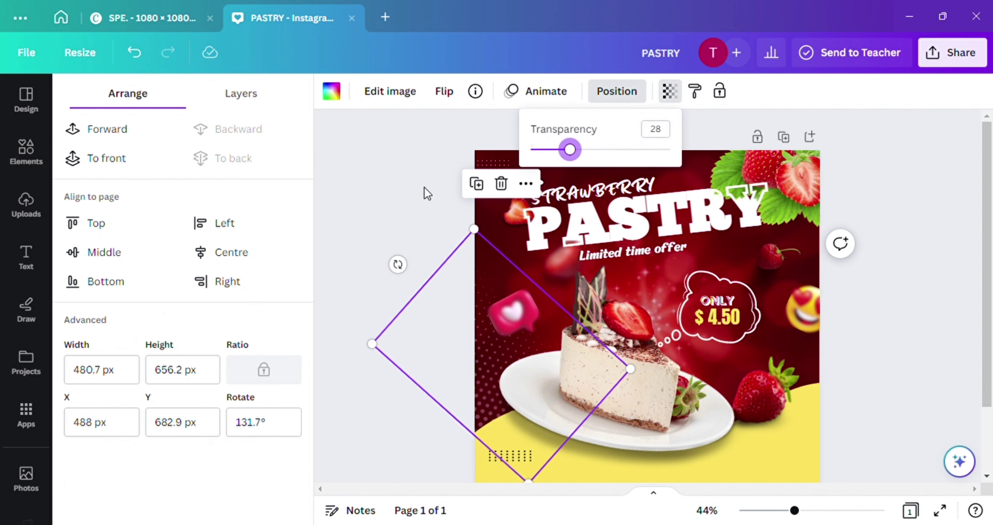
mouse_move(475, 293)
left_mouse_down()
mouse_move(488, 297)
mouse_move(481, 312)
mouse_move(480, 304)
left_mouse_up()
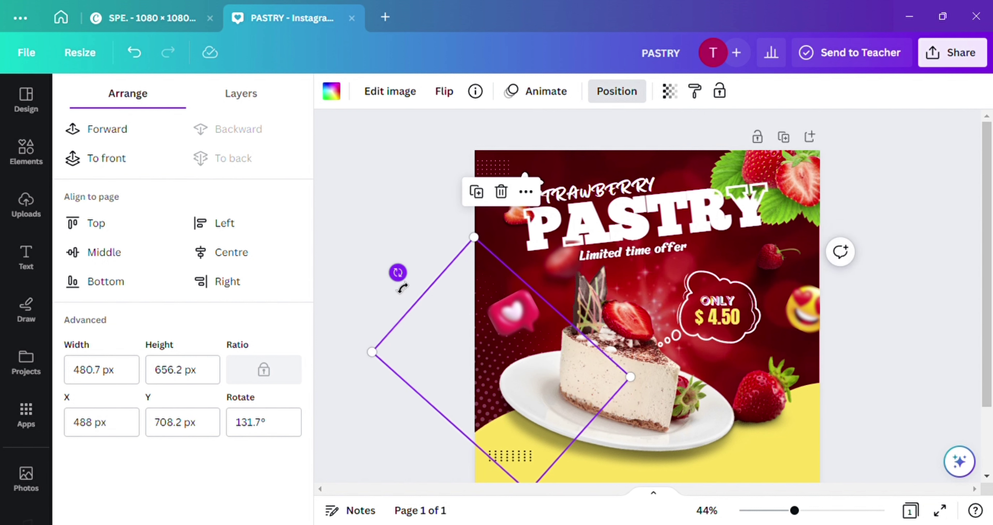
left_click_drag(402, 288, 417, 248)
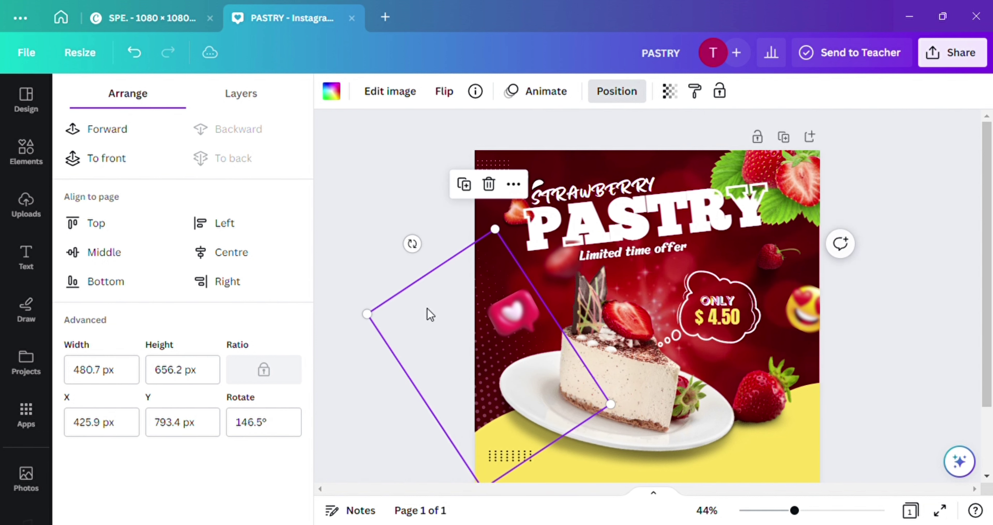
key("Escape")
key("Delete")
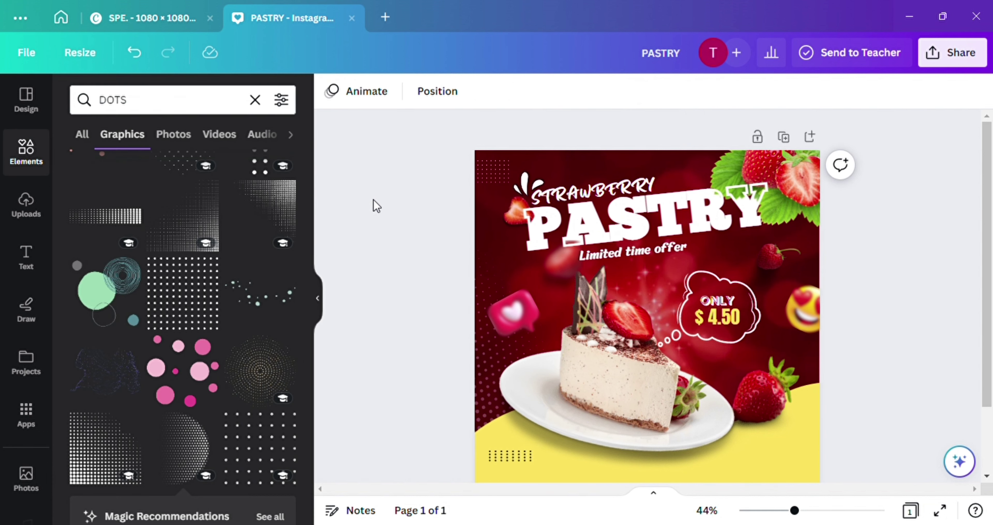
scroll(703, 368, "down", 2)
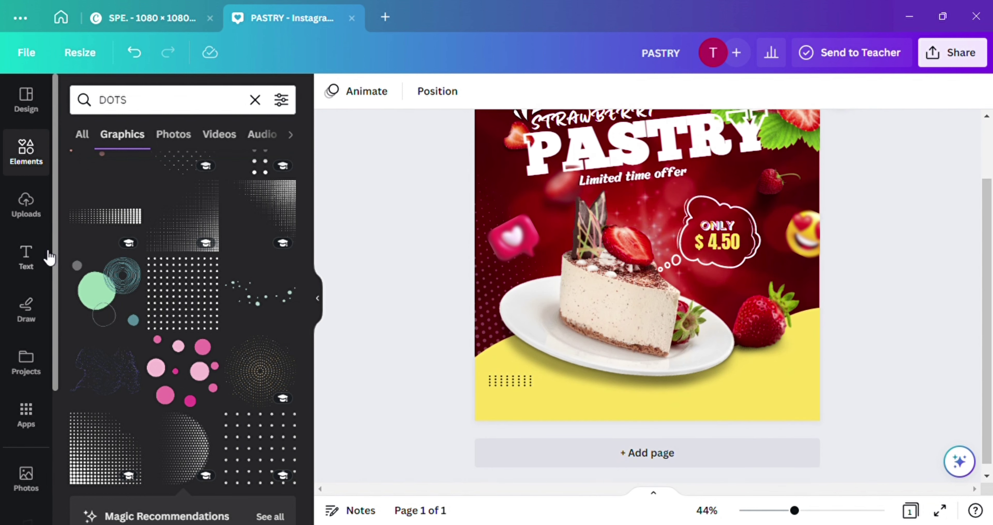
Add a 'FREE DELIVERY' subheading, shrunk and placed in the yellow bottom-left area
left_click(28, 257)
left_click(150, 330)
type("IVERY")
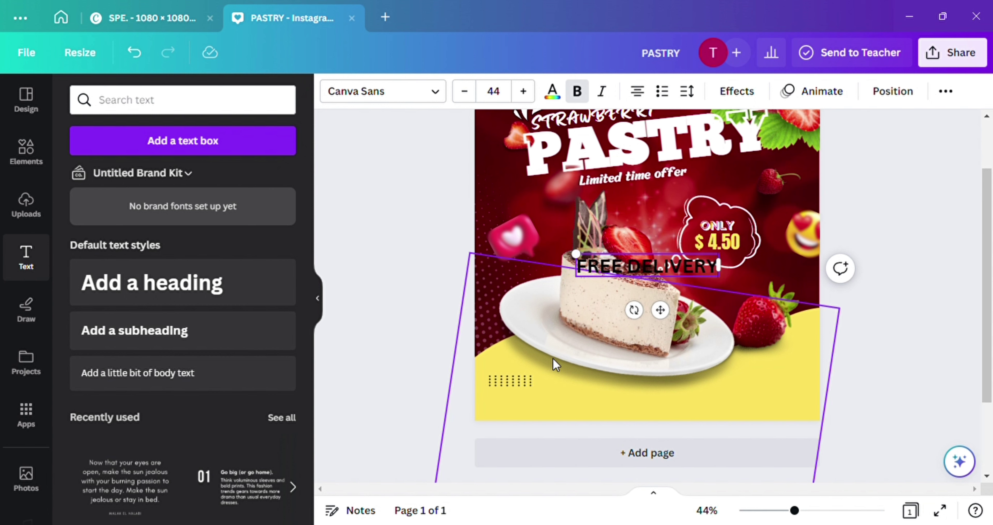
left_click_drag(661, 310, 574, 446)
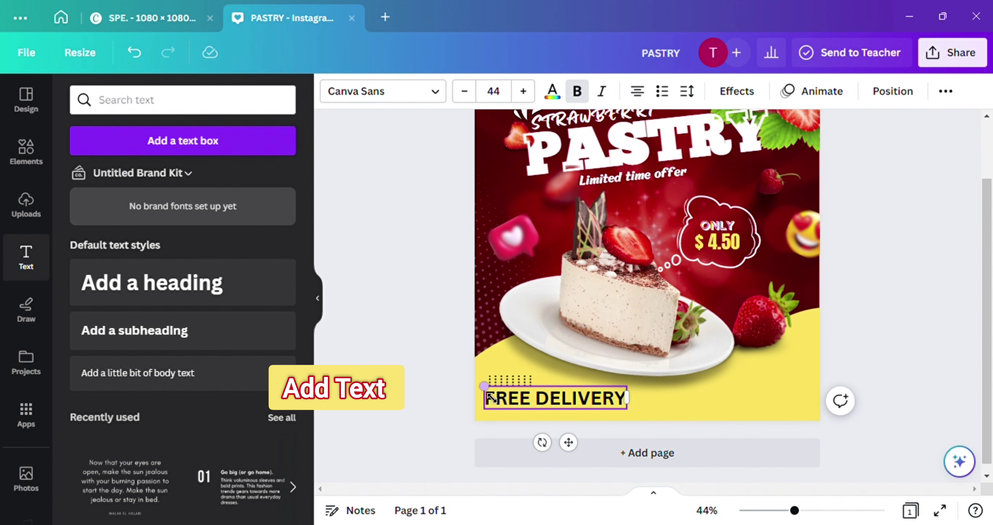
left_click_drag(484, 387, 575, 444)
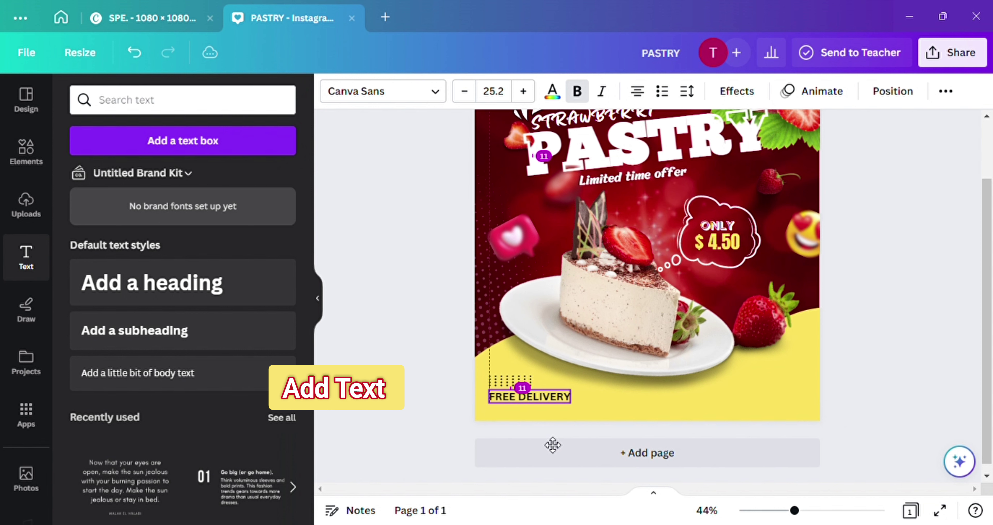
left_click(663, 407)
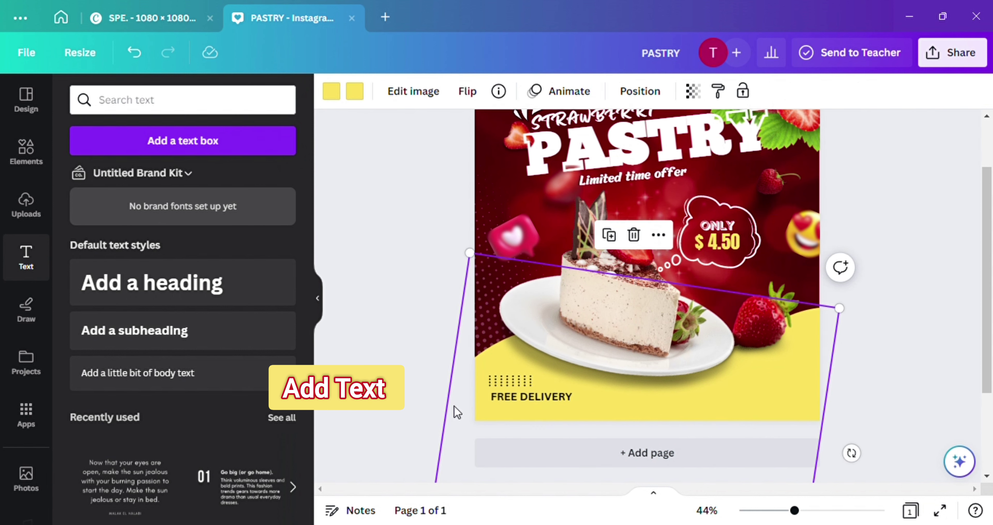
Align FREE DELIVERY at size 23 under the dot strip and duplicate it beneath
scroll(453, 409, "down", 1)
scroll(594, 366, "up", 3)
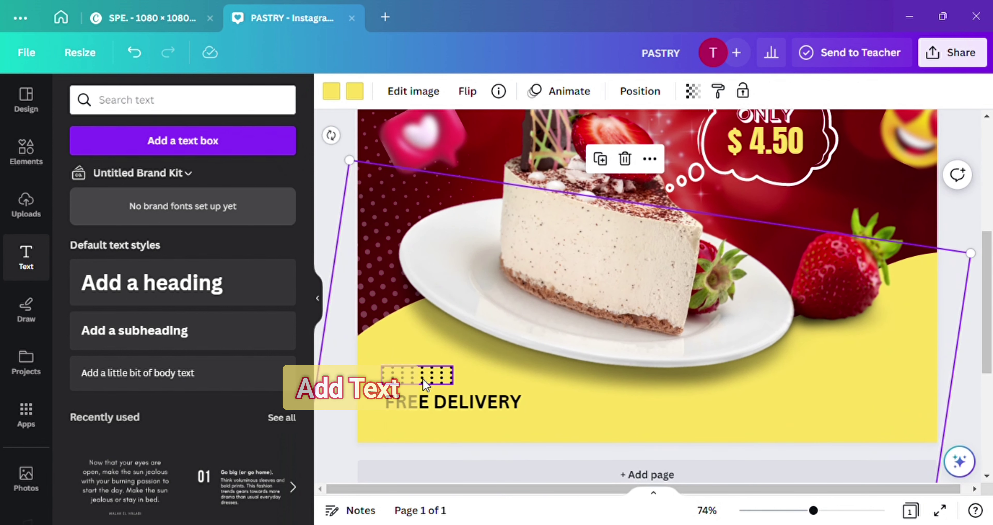
left_click_drag(422, 379, 428, 371)
left_click_drag(464, 406, 455, 375)
left_click(447, 374)
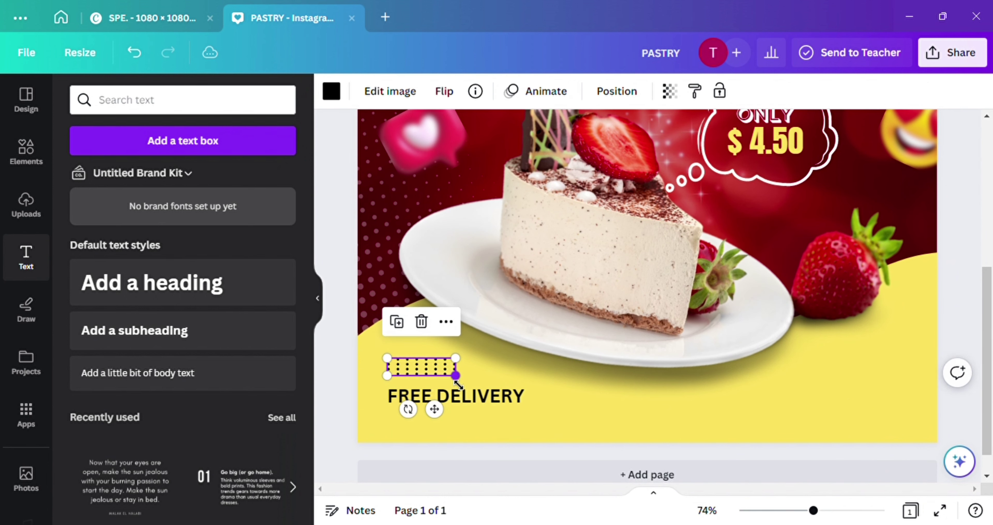
left_click_drag(435, 409, 466, 400)
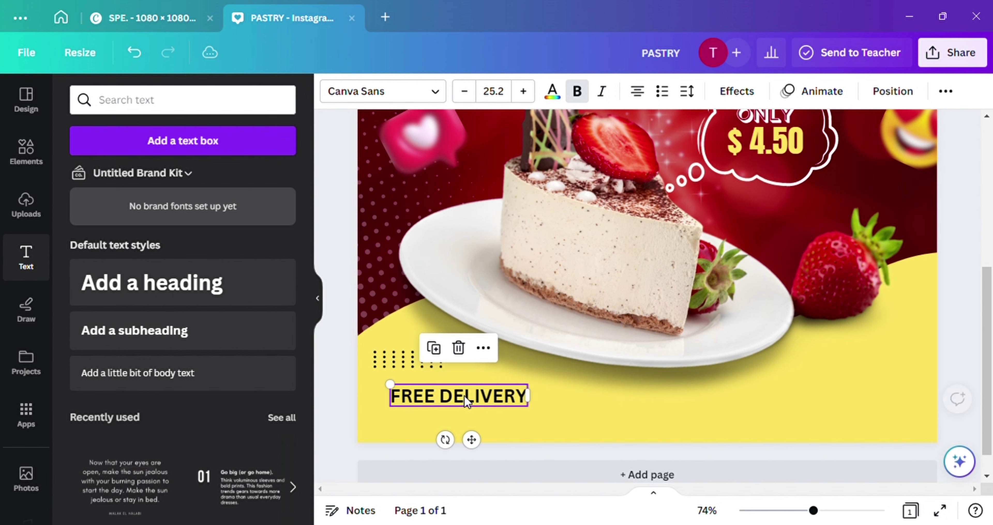
left_click_drag(390, 384, 403, 385)
left_click_drag(476, 439, 473, 459)
left_click(435, 347)
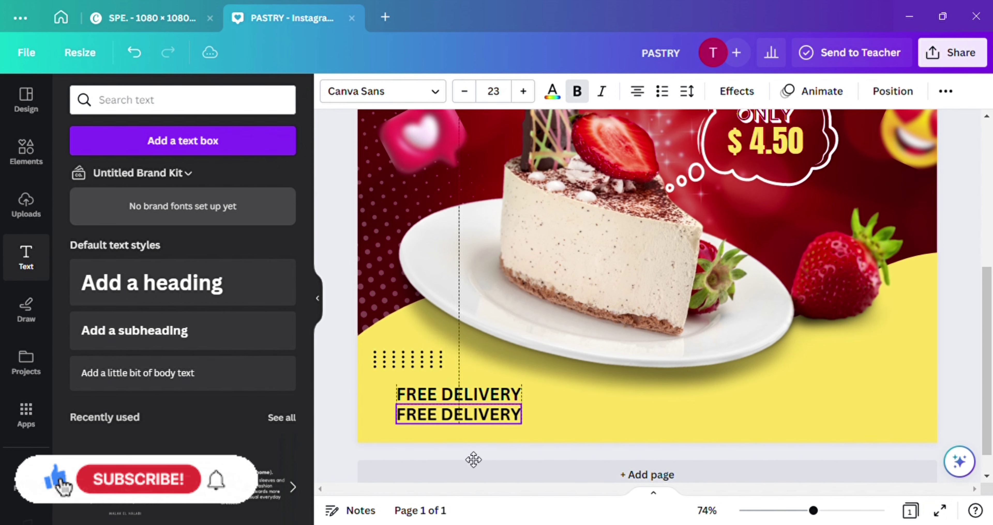
Replace the lower copy with the contact phone number in Anton, enlarged to size 29.9
double_click(520, 418)
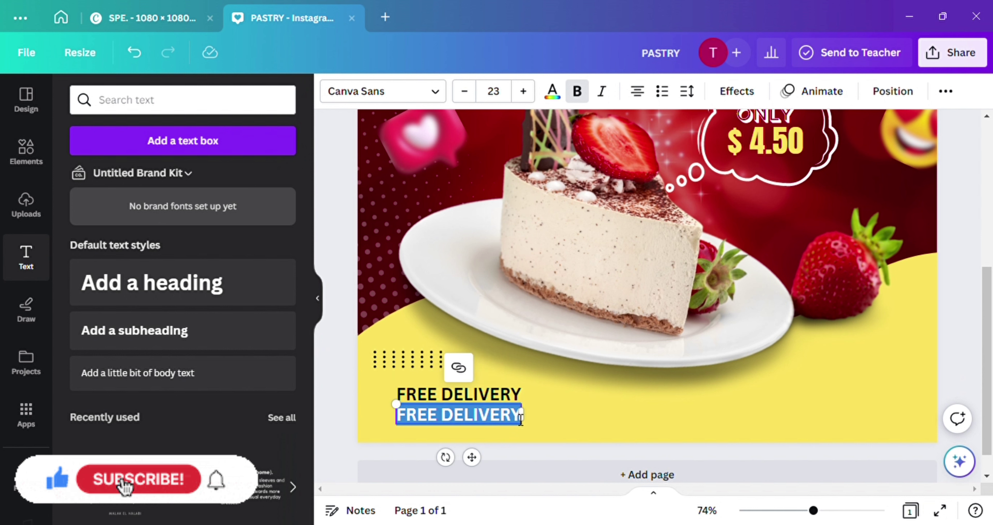
key("BackSpace")
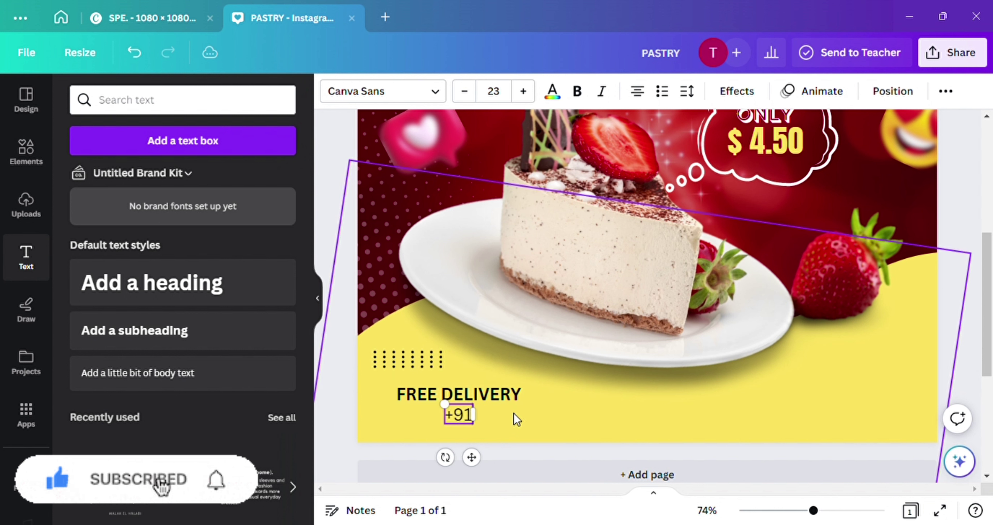
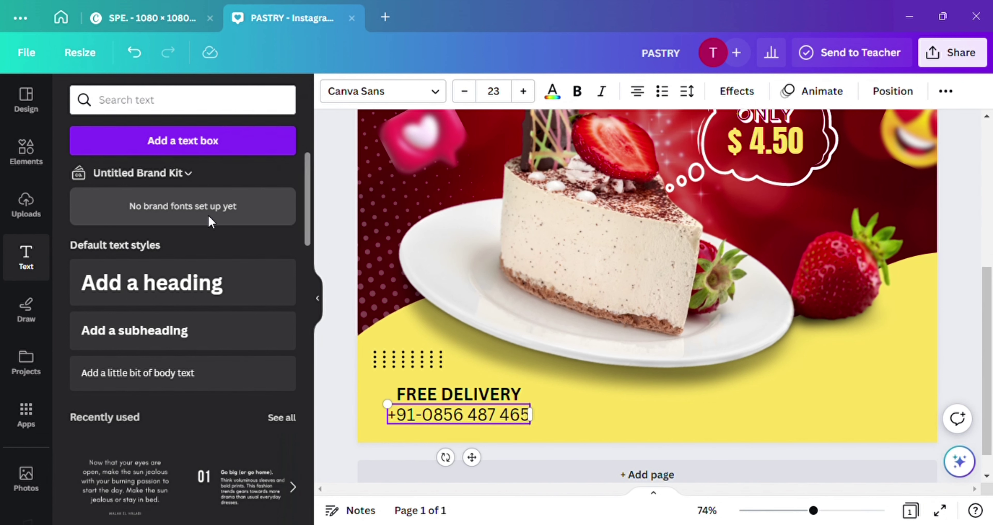
left_click(427, 95)
left_click(92, 217)
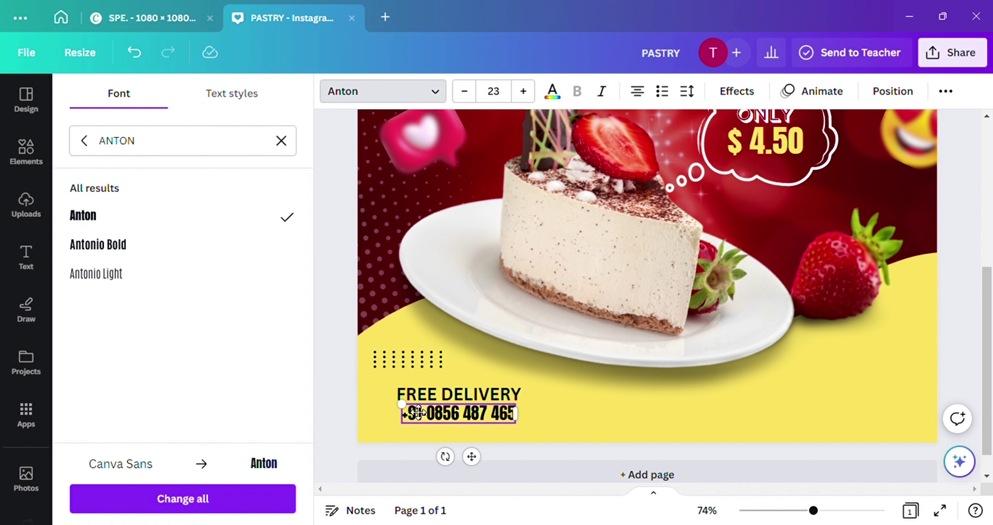
left_click_drag(418, 413, 398, 420)
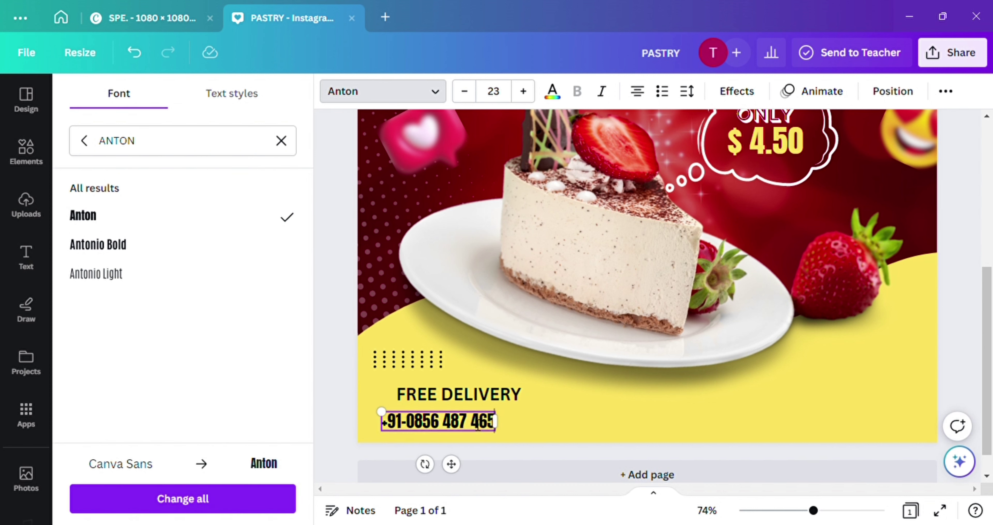
left_click_drag(388, 419, 347, 407)
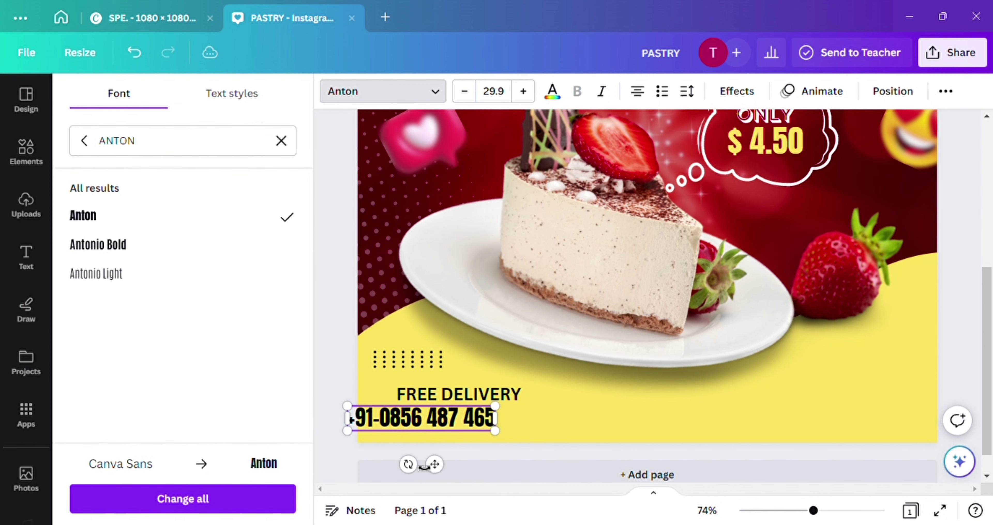
left_click_drag(439, 464, 487, 479)
Shrink FREE DELIVERY and align it left with the phone number
left_click(608, 414)
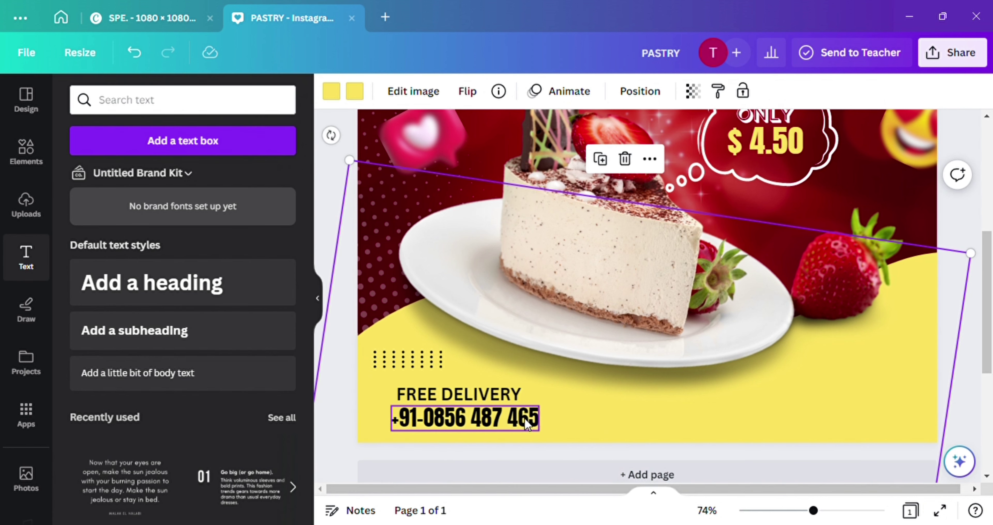
left_click(524, 418)
left_click(504, 393)
left_click_drag(393, 404, 424, 416)
left_click_drag(483, 437, 468, 441)
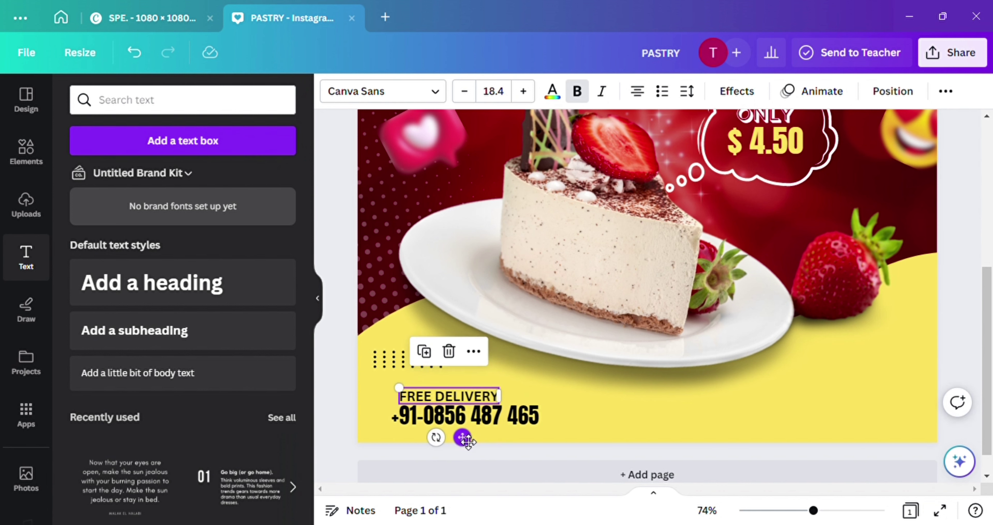
Colour the phone number dark maroon and clear the DOTS element search
left_click(472, 424)
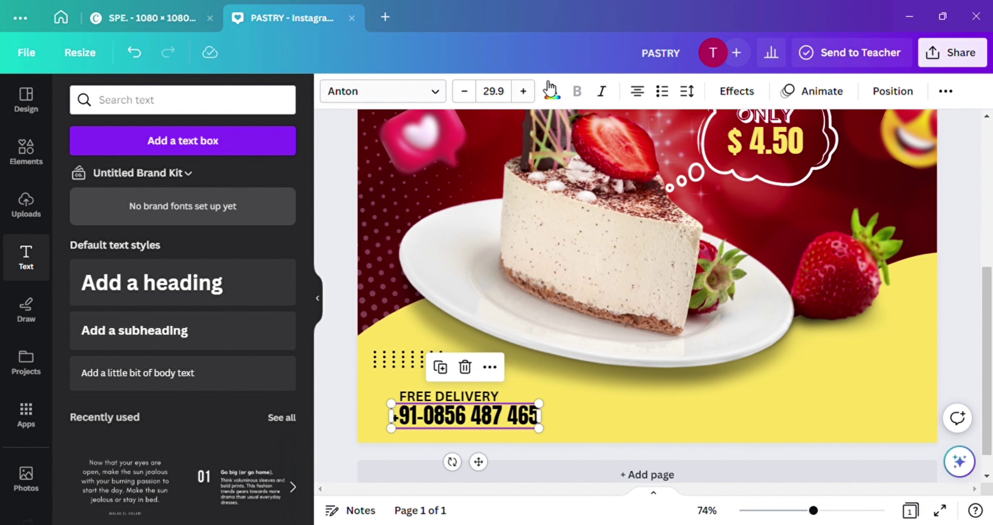
left_click(552, 92)
left_click(164, 347)
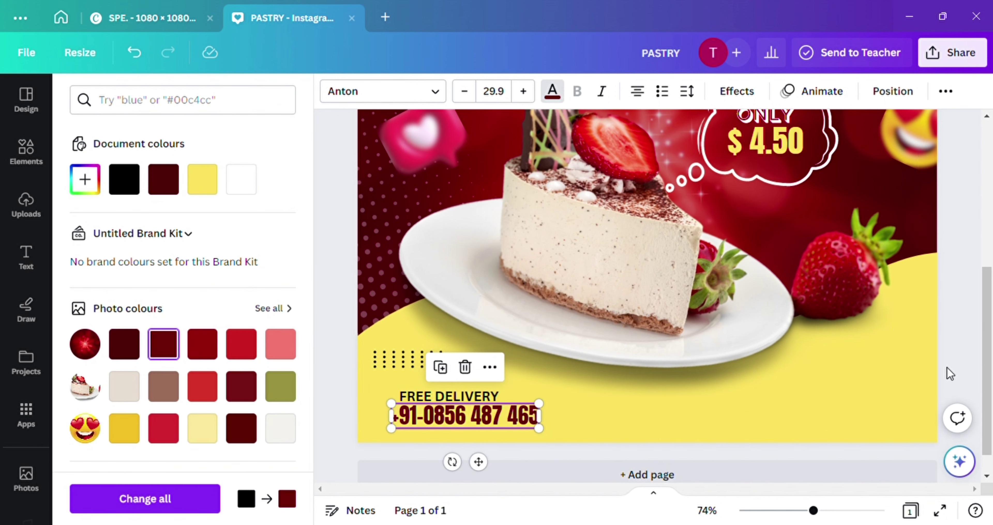
key("Escape")
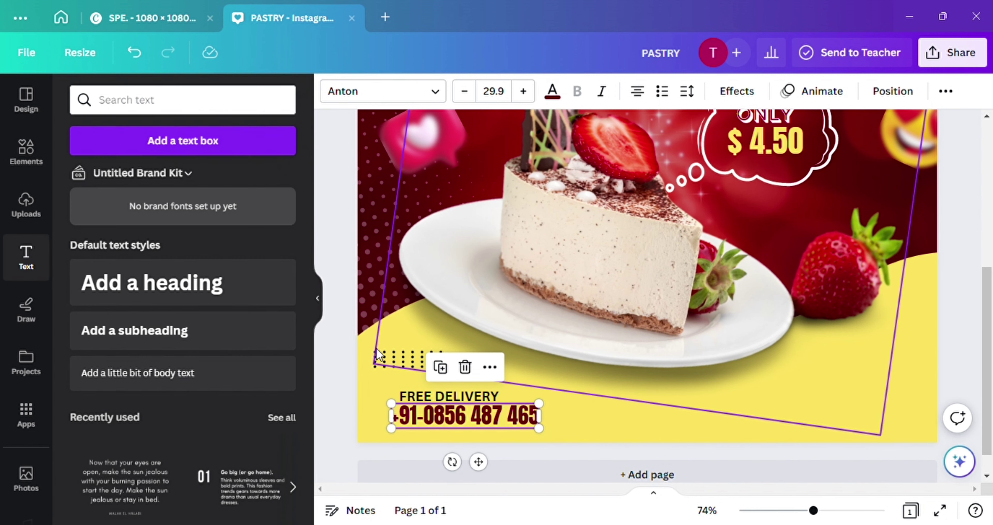
left_click(26, 150)
left_click(256, 102)
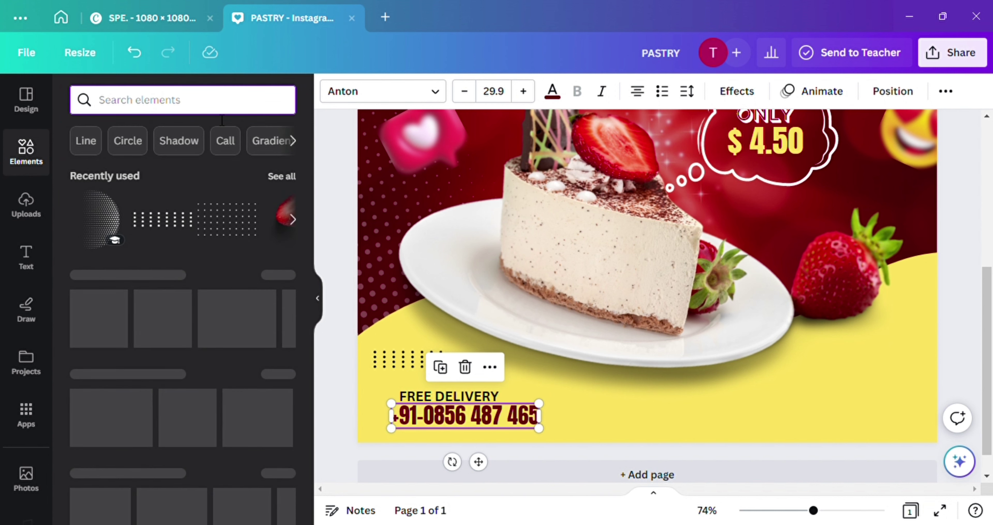
Search Elements for 'orders now' and place a resized red ORDER NOW button at the bottom right
type("ORDWR")
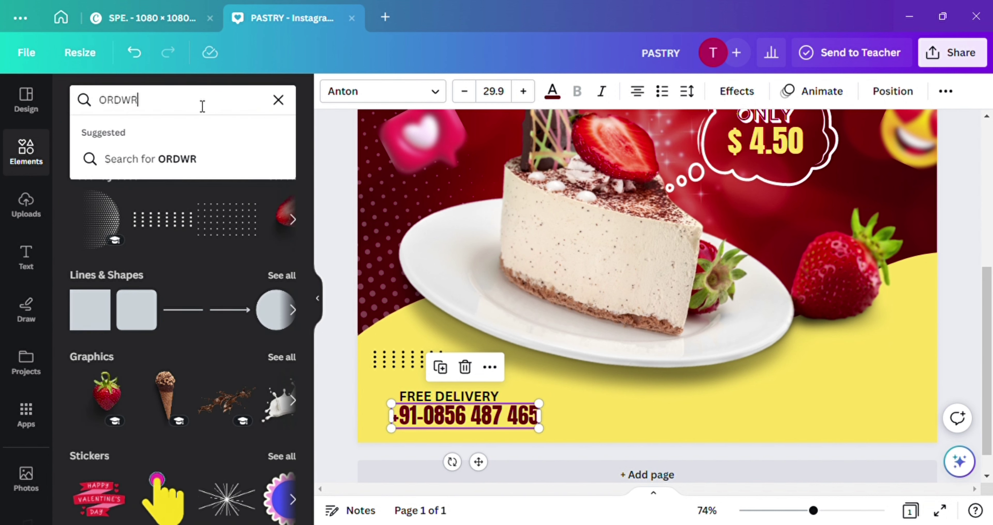
key("BackSpace")
key("BackSpace")
key("BackSpace")
left_click(183, 165)
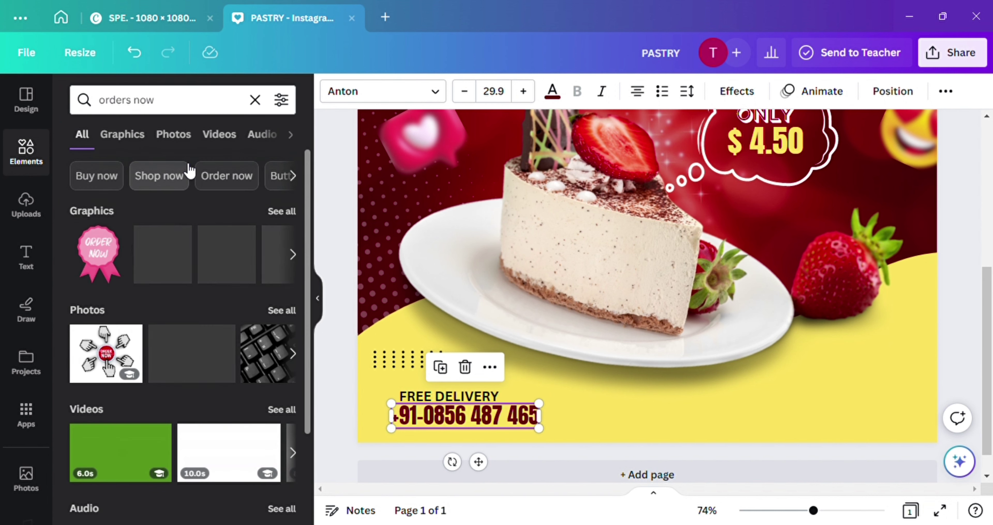
scroll(182, 308, "down", 5)
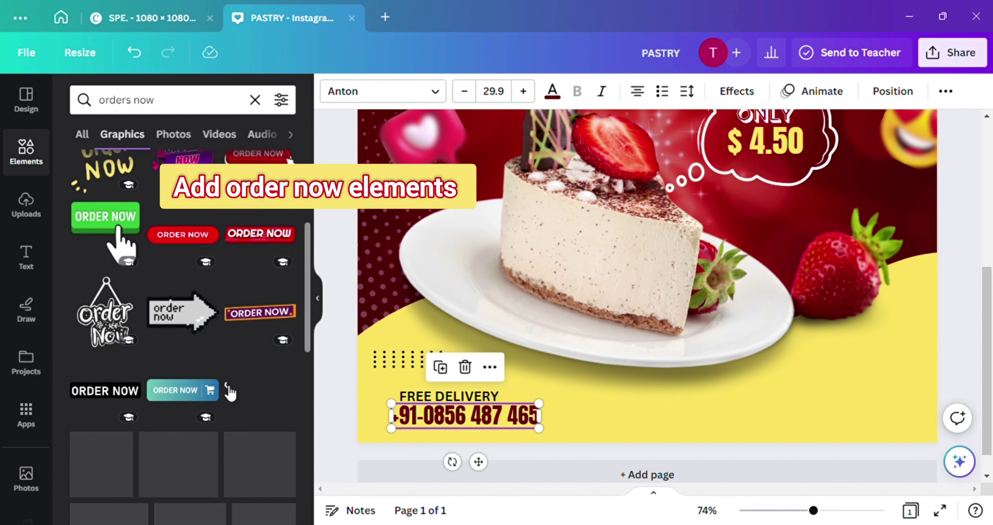
left_click(182, 228)
left_click_drag(667, 169, 842, 392)
left_click_drag(708, 403, 799, 387)
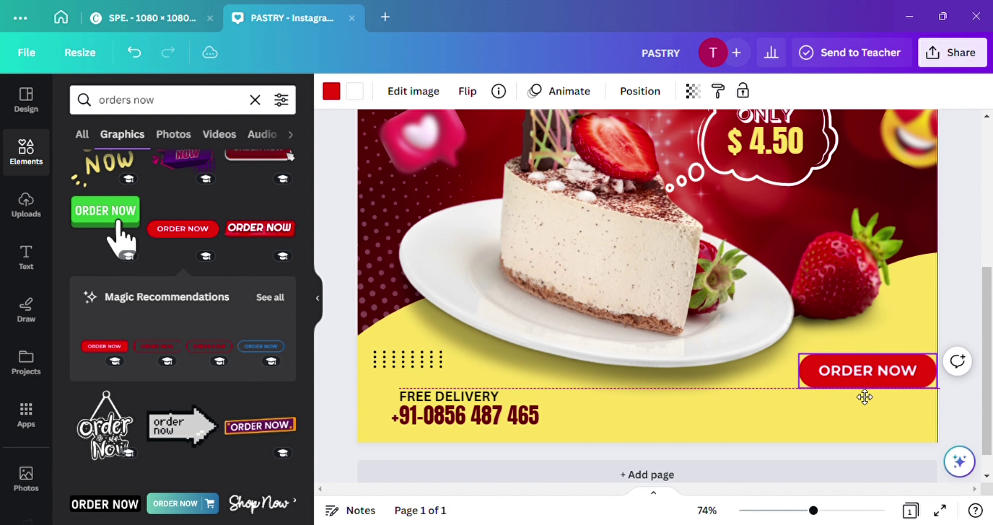
left_click_drag(863, 396, 859, 396)
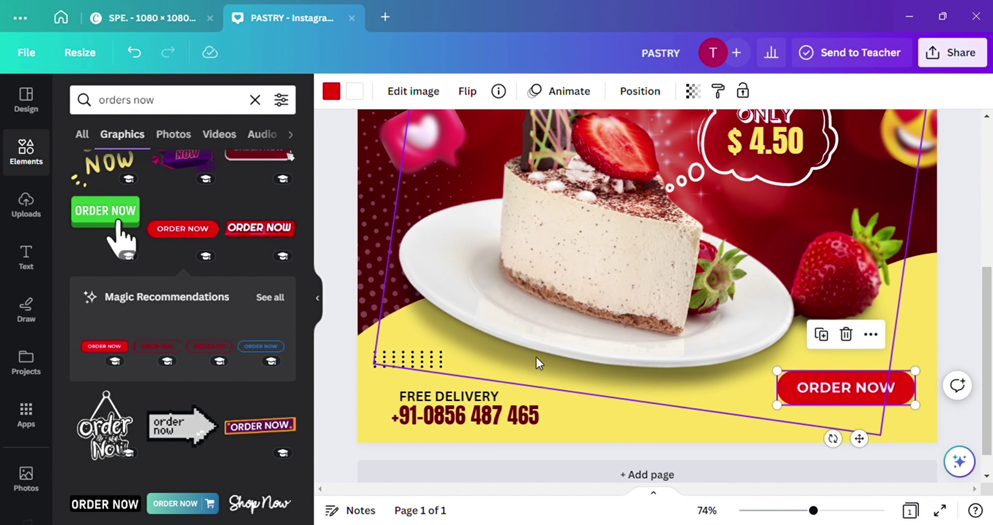
left_click(497, 400)
left_click(428, 356)
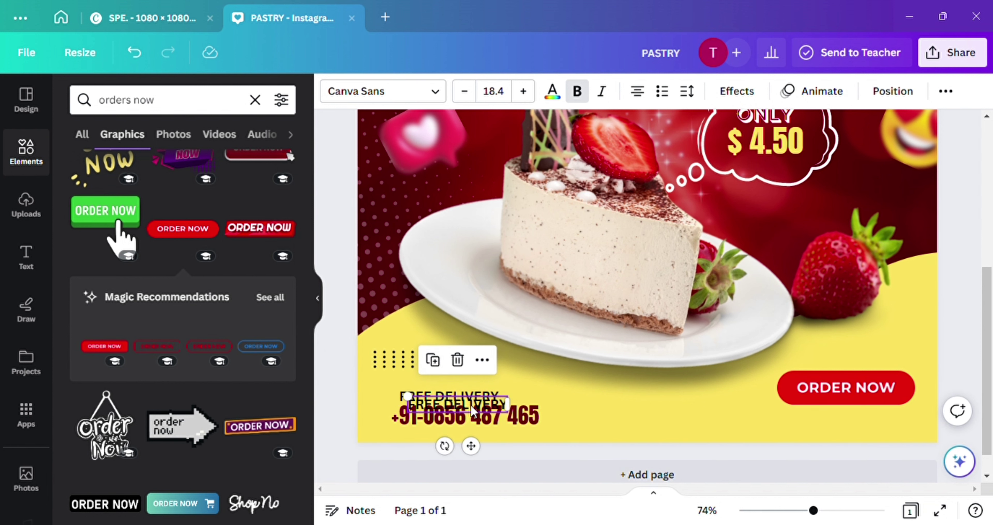
left_click_drag(459, 401, 856, 431)
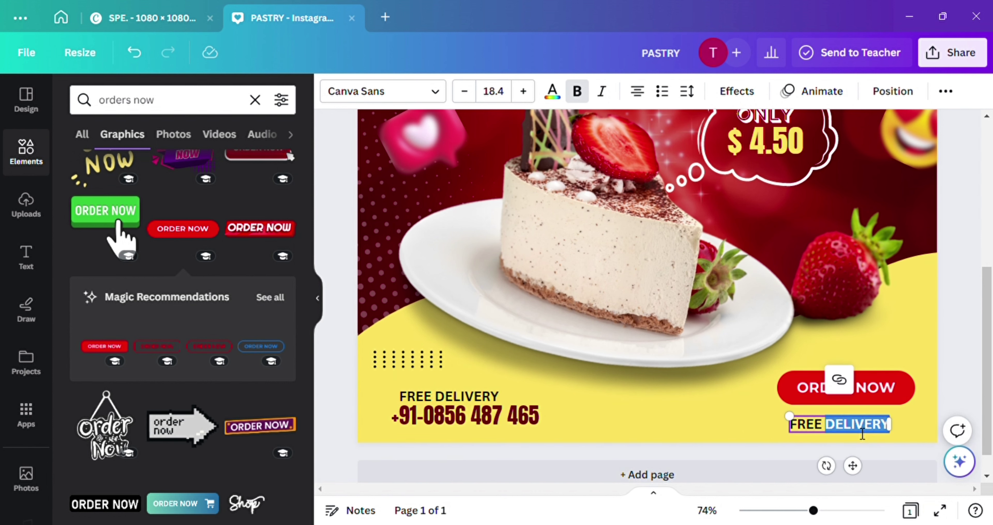
type("www.shopwebsite.com")
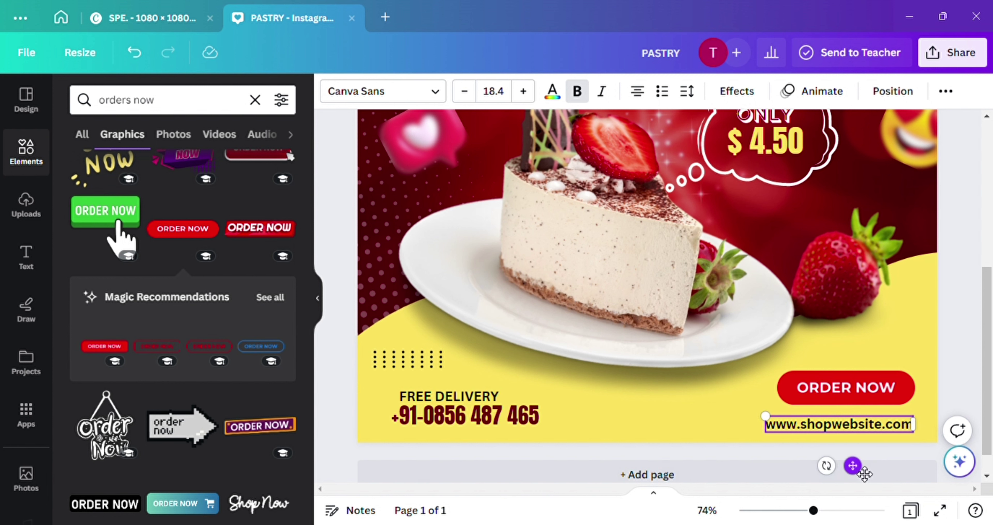
left_click_drag(852, 465, 859, 461)
Widen the website text's letter spacing, realign it and the button, and clear the search
left_click(689, 95)
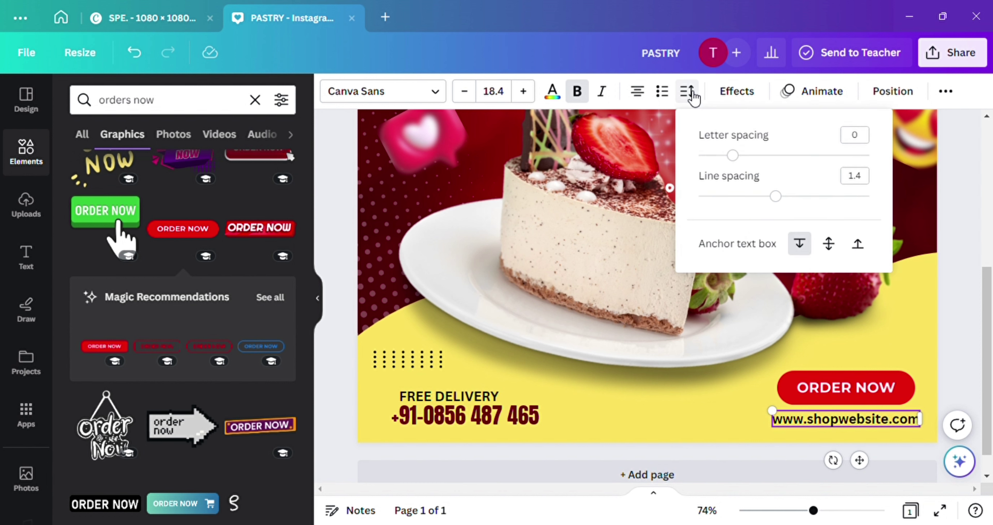
left_click_drag(733, 162, 753, 166)
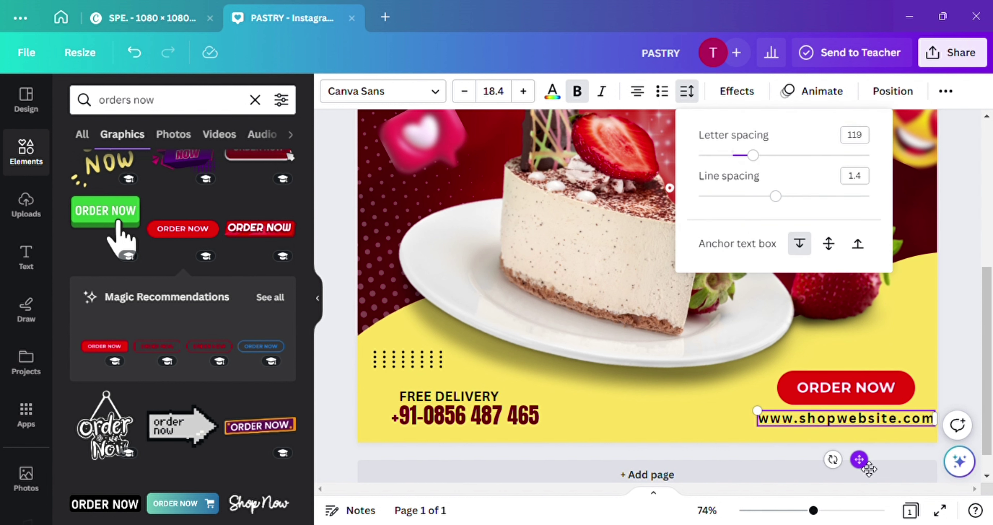
left_click_drag(869, 469, 852, 470)
mouse_move(827, 394)
left_mouse_down()
mouse_move(821, 408)
mouse_move(832, 403)
left_mouse_up()
left_click(255, 99)
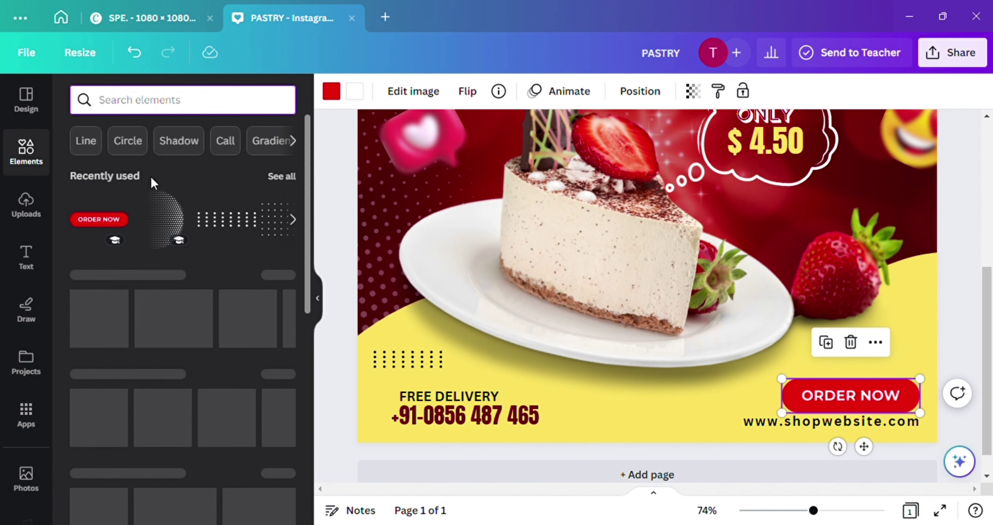
Add the delivery icon from Recently used, shrunk and placed beside ORDER NOW
left_click(282, 176)
scroll(231, 261, "down", 4)
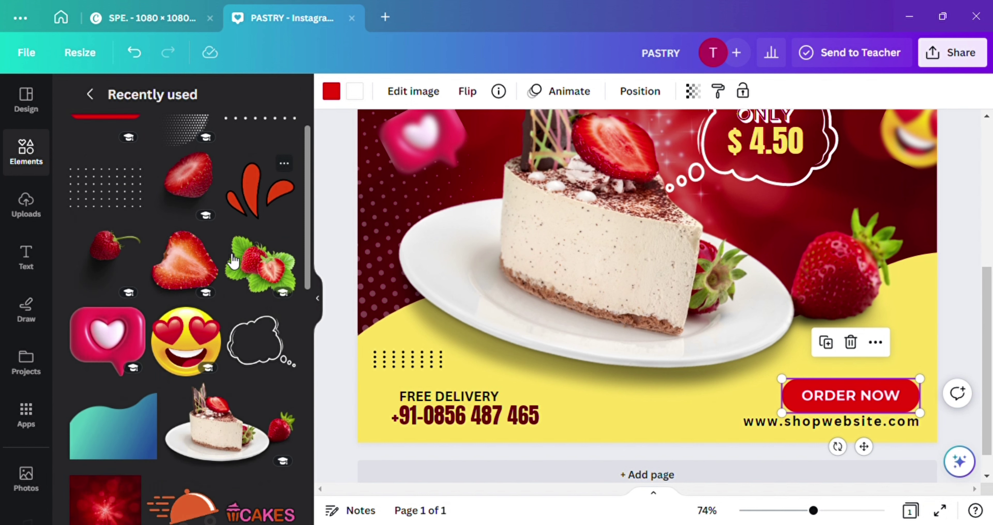
scroll(233, 262, "down", 1)
left_click(183, 350)
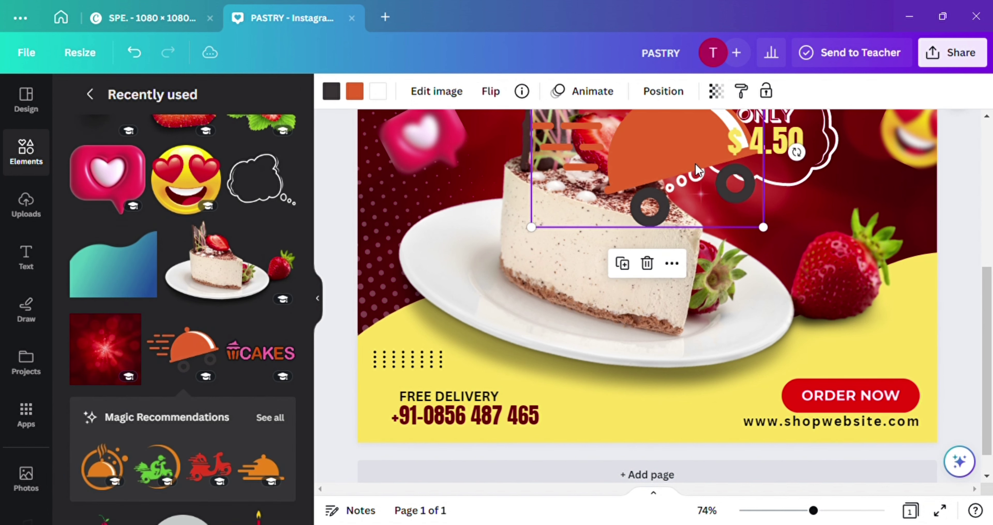
left_click_drag(695, 164, 754, 329)
left_click_drag(825, 248, 765, 405)
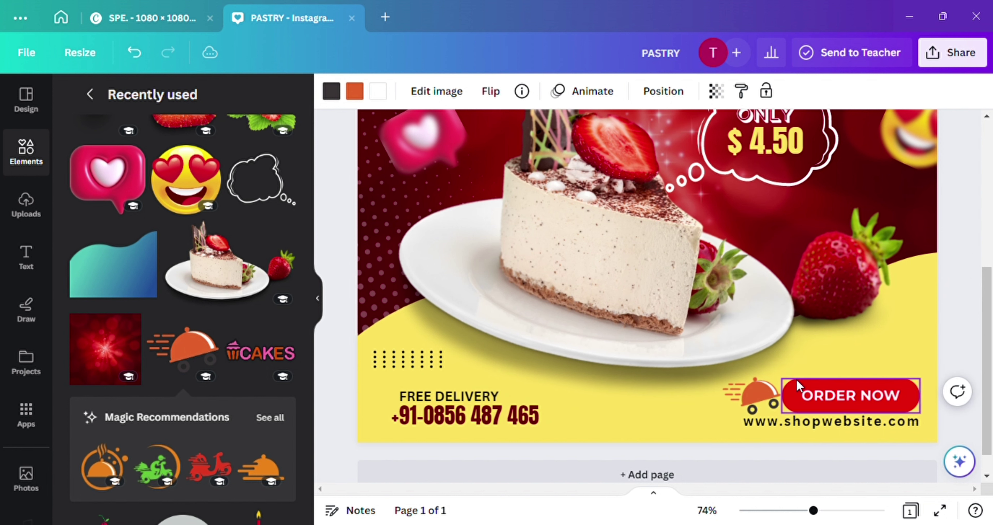
Add the dashed curved arrow, resized and rotated to sit just above ORDER NOW
scroll(117, 296, "down", 7)
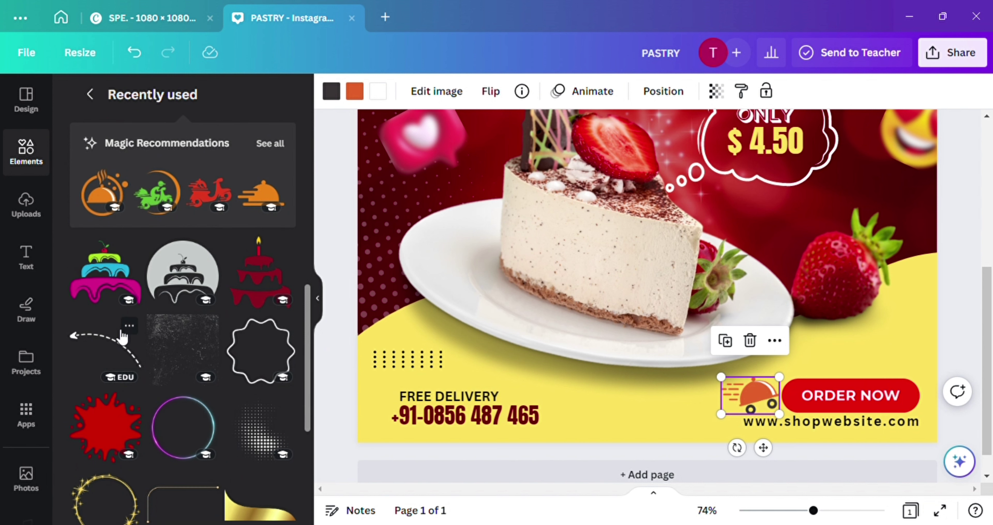
left_click(117, 344)
left_click_drag(561, 183, 710, 368)
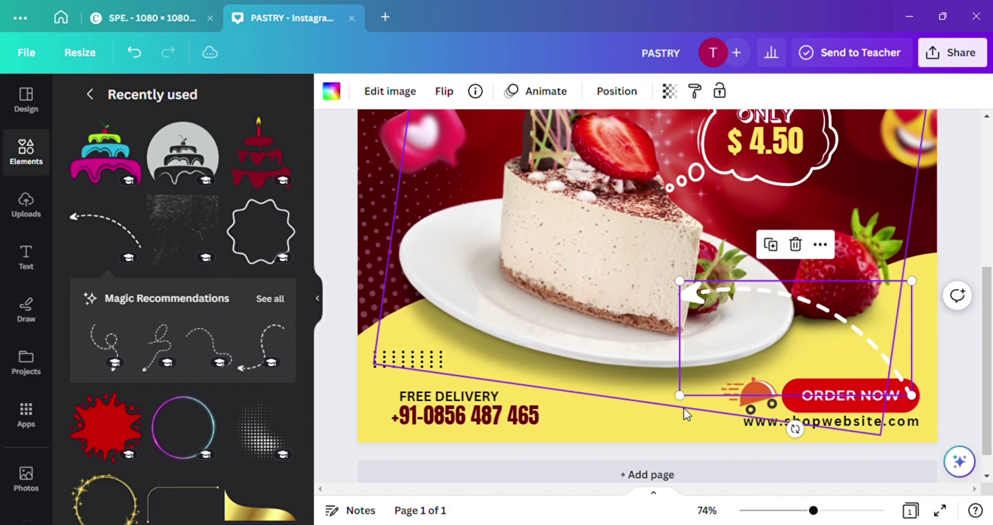
left_click_drag(680, 420, 786, 348)
left_click_drag(867, 324, 882, 343)
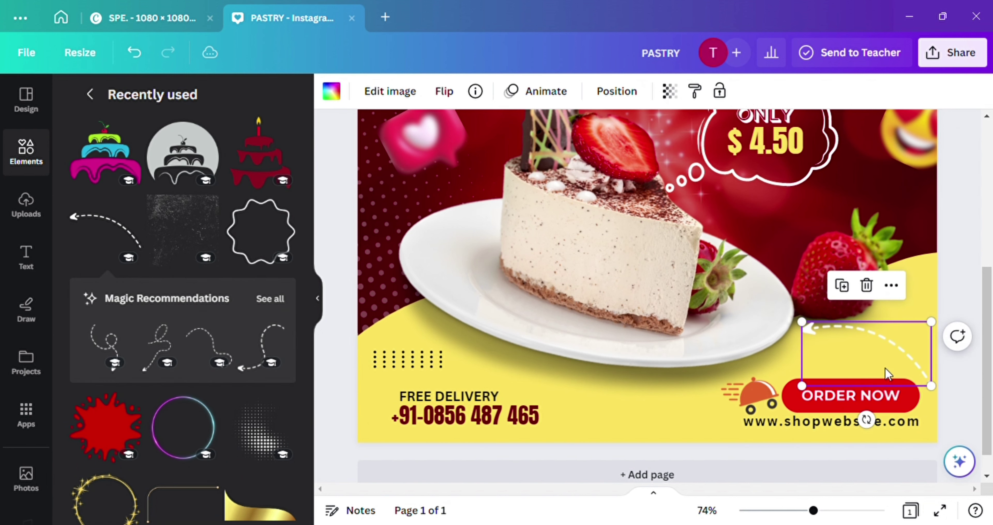
left_click_drag(867, 418, 851, 430)
left_click_drag(913, 406, 879, 368)
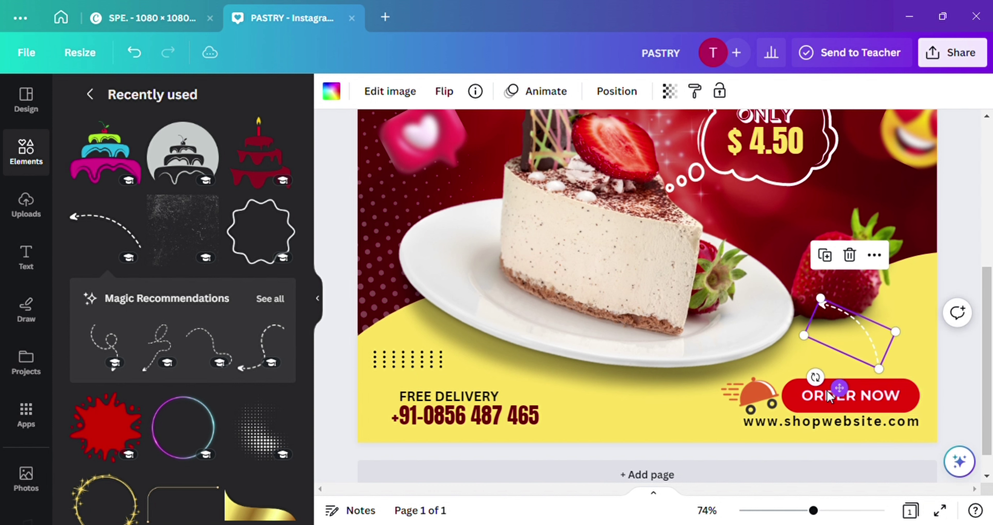
left_click_drag(826, 389, 844, 375)
left_click_drag(866, 335, 857, 360)
left_click_drag(808, 339, 801, 330)
scroll(867, 282, "down", 5)
scroll(884, 300, "up", 3)
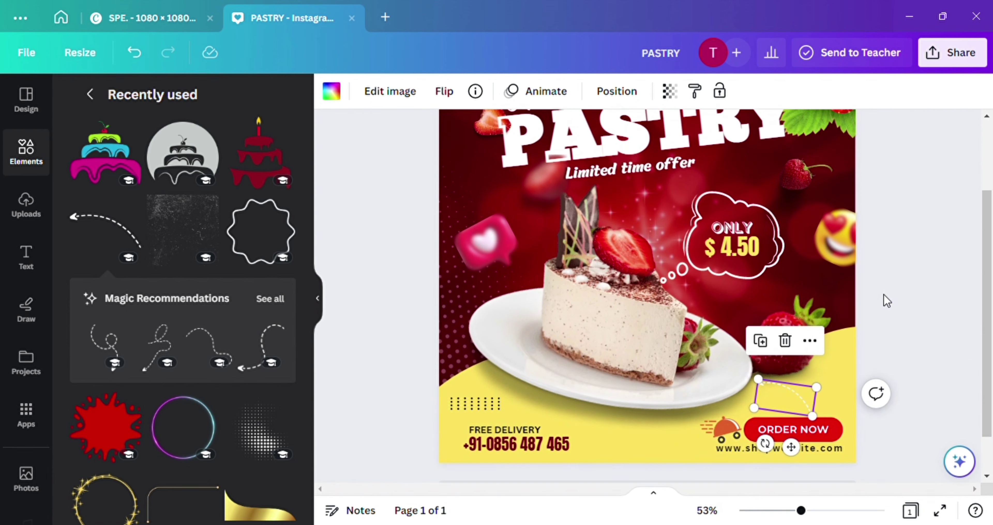
scroll(884, 300, "down", 3)
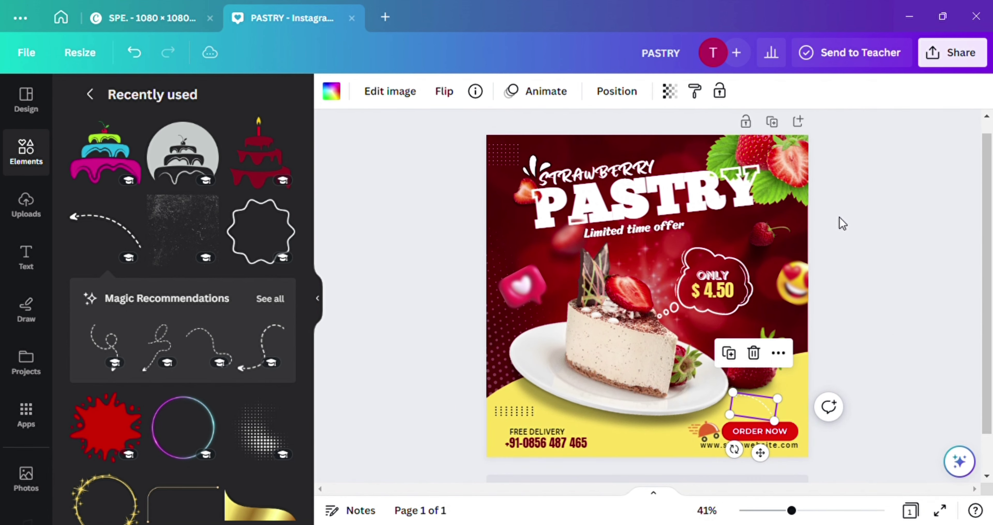
left_click(842, 222)
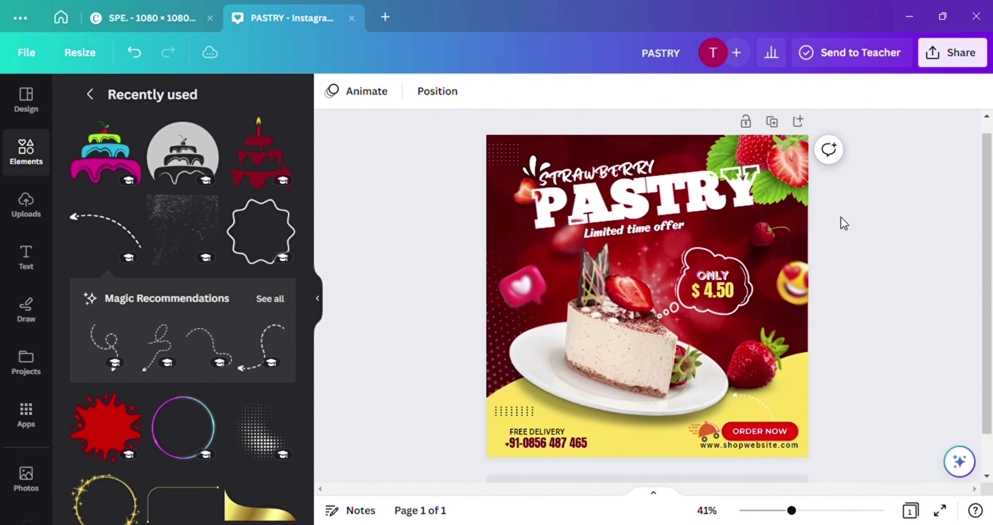
Add a neon glow circle and squash it into a band behind PASTRY
left_click(317, 299)
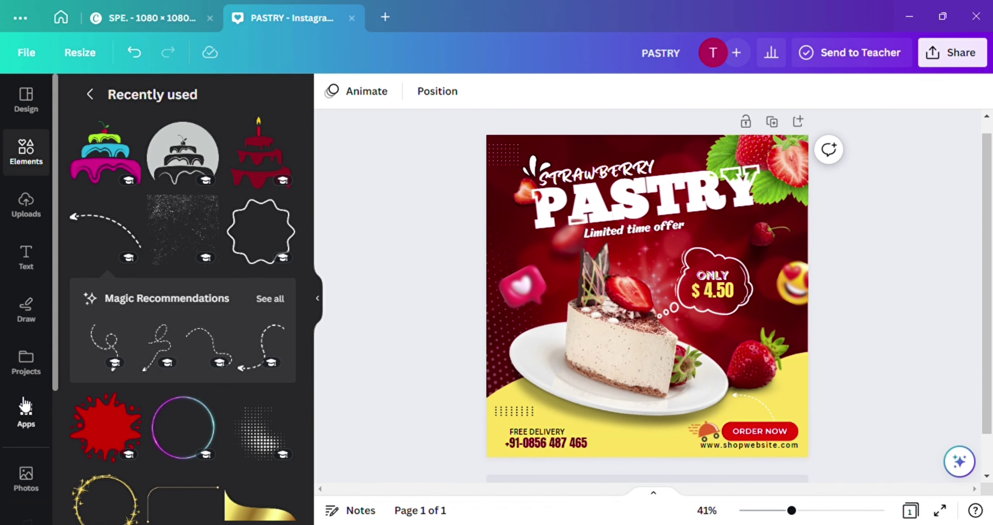
left_click(178, 439)
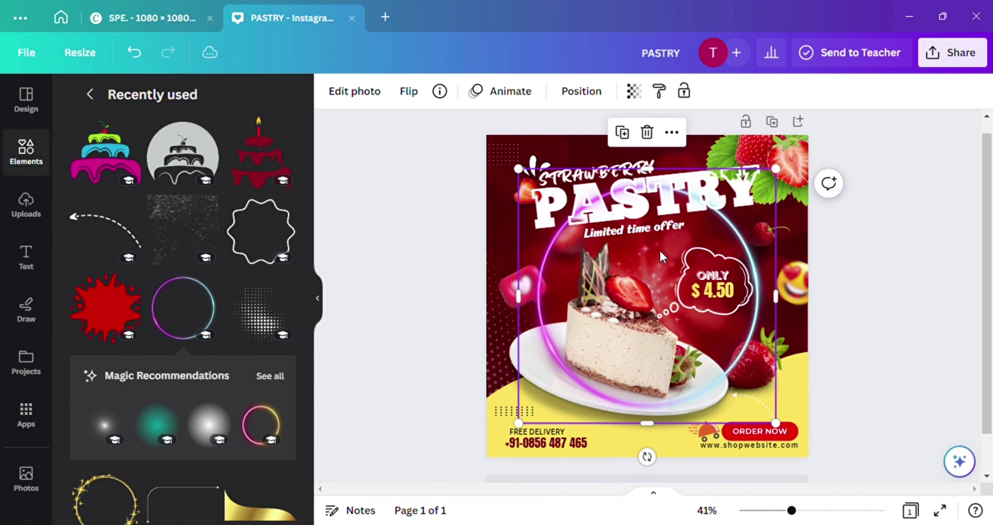
left_click_drag(662, 257, 668, 260)
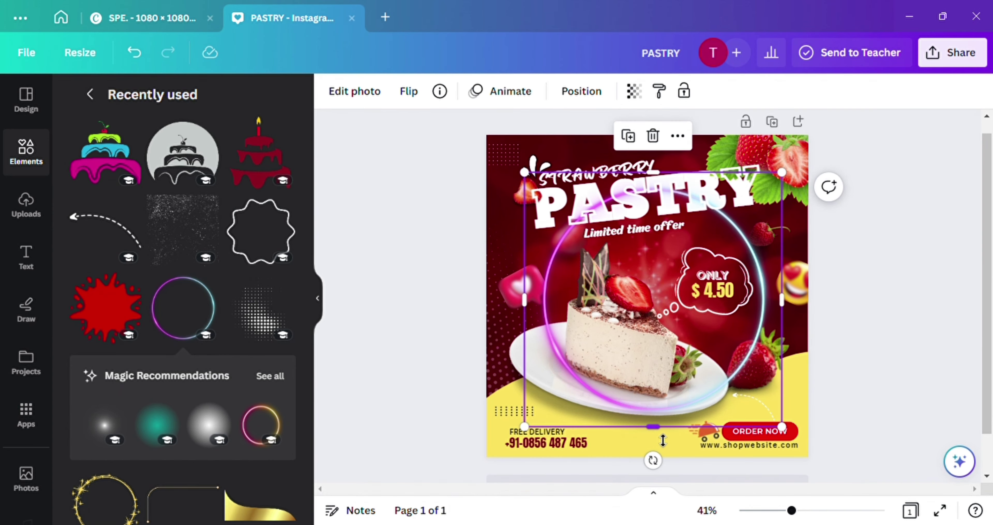
left_click_drag(662, 440, 681, 227)
key("Escape")
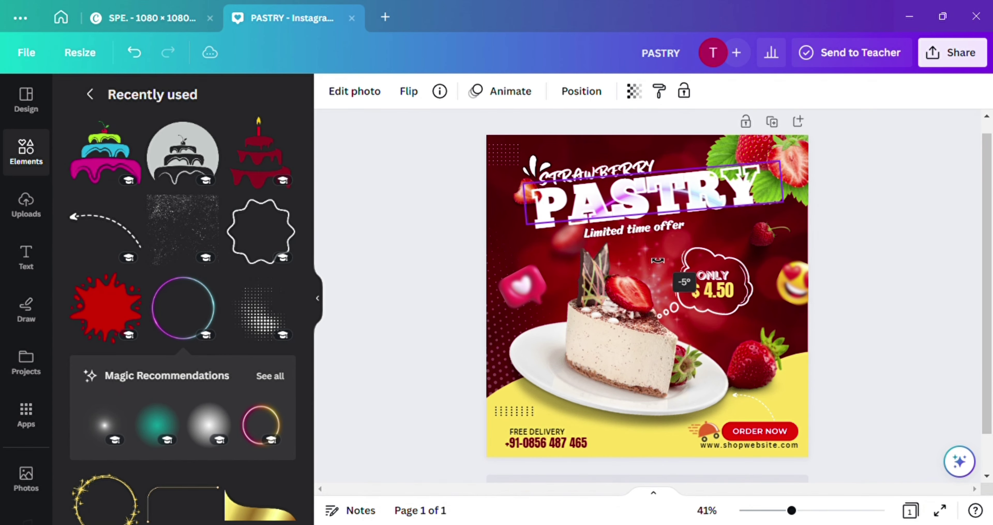